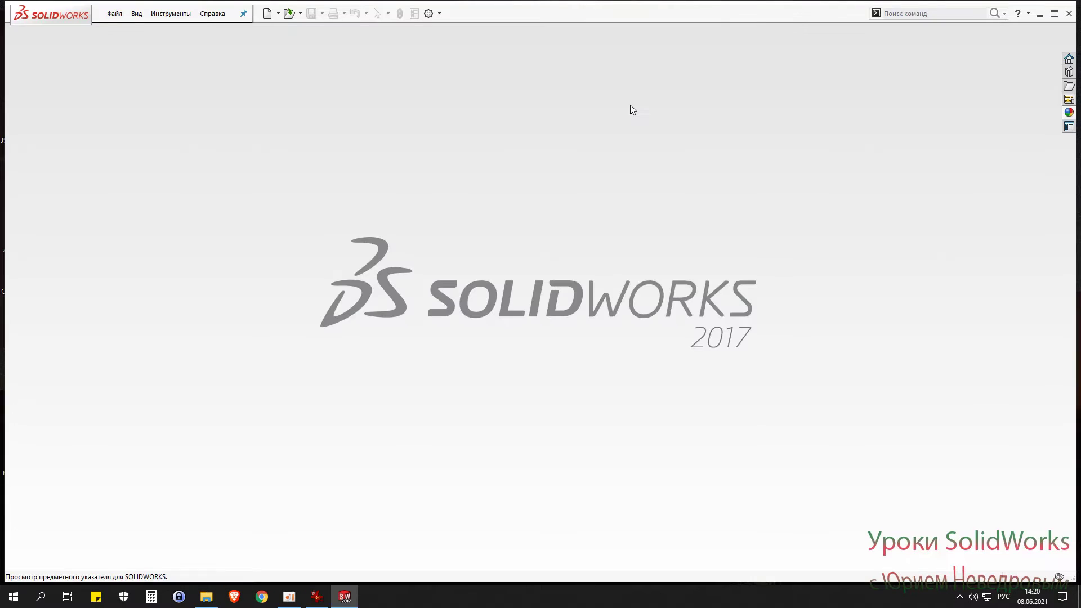
Step: Create a new part document from the gost-part_1 template
click(267, 15)
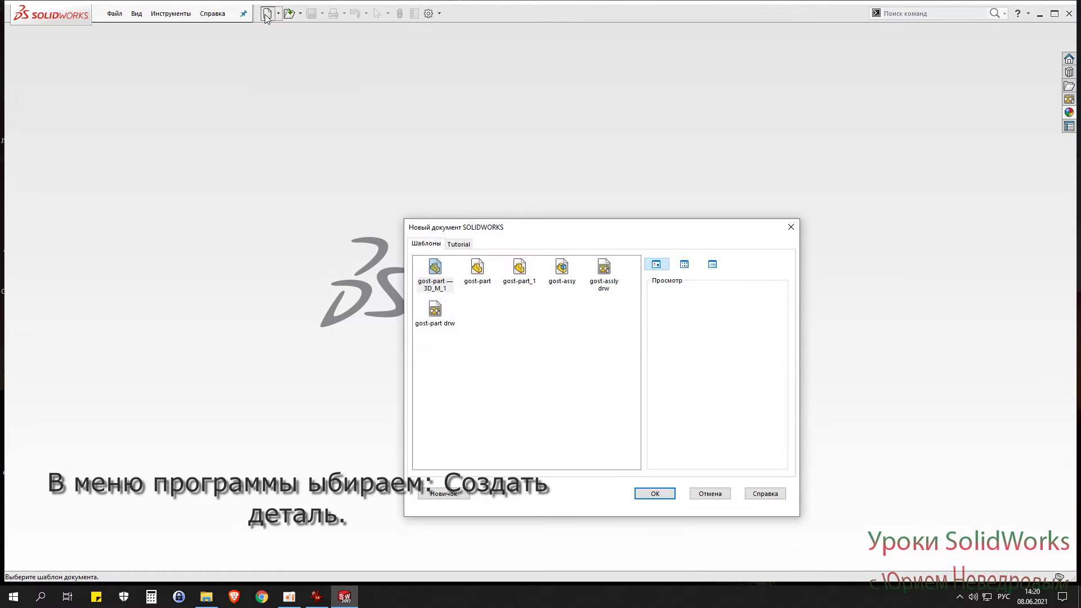
click(520, 275)
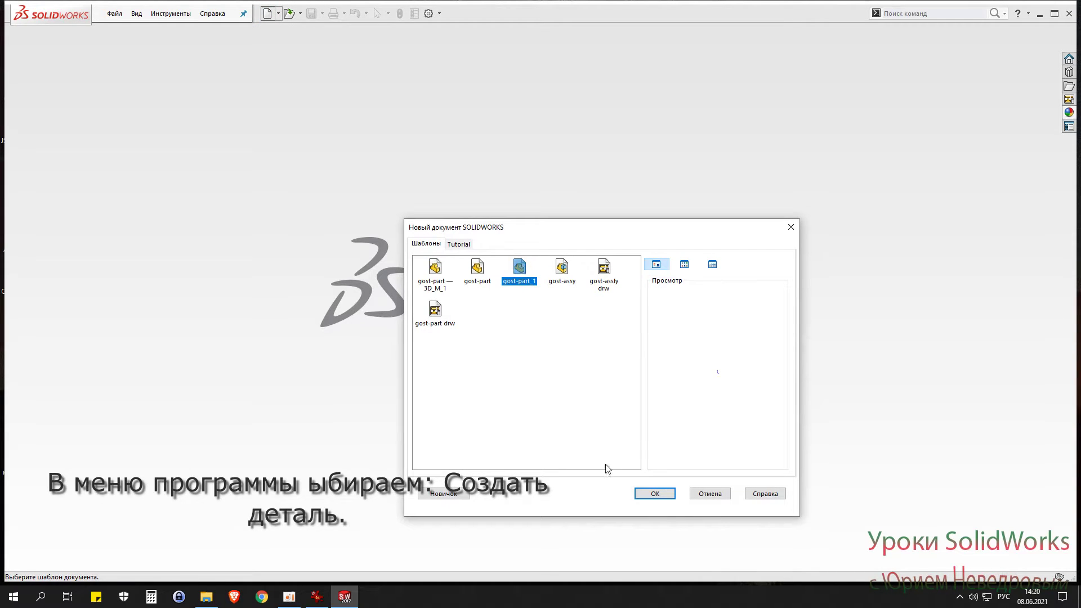
click(659, 496)
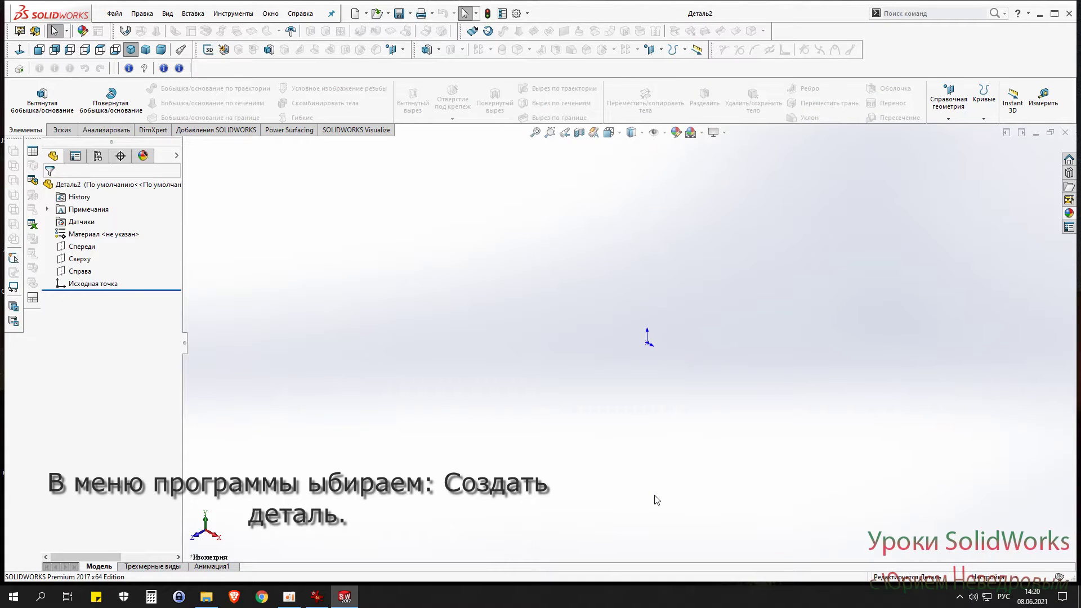
Step: Select the Спереди (Front) plane and start a sketch on it
click(86, 248)
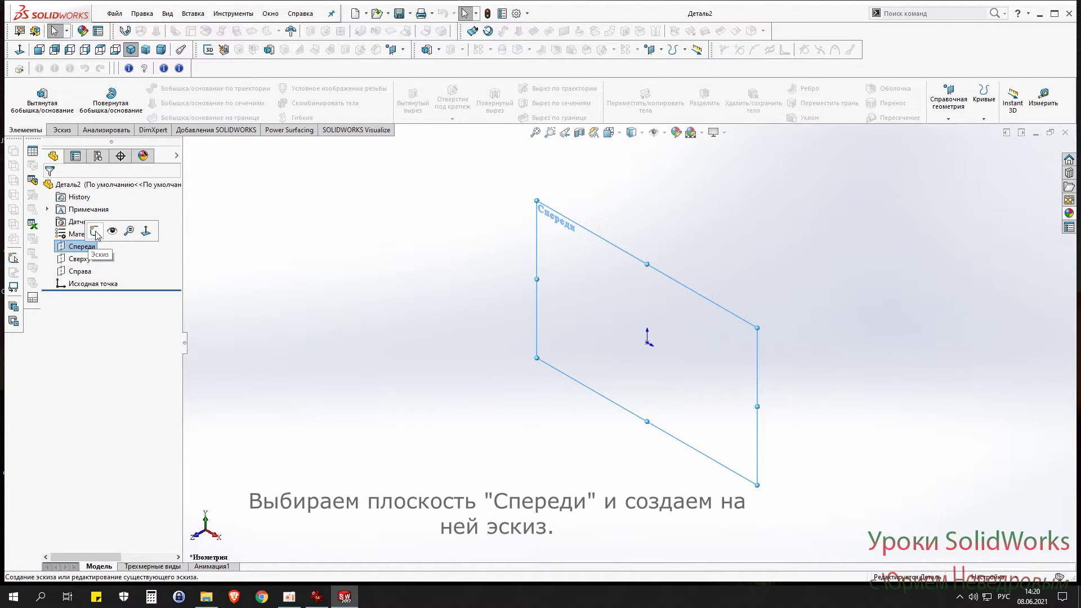
click(94, 232)
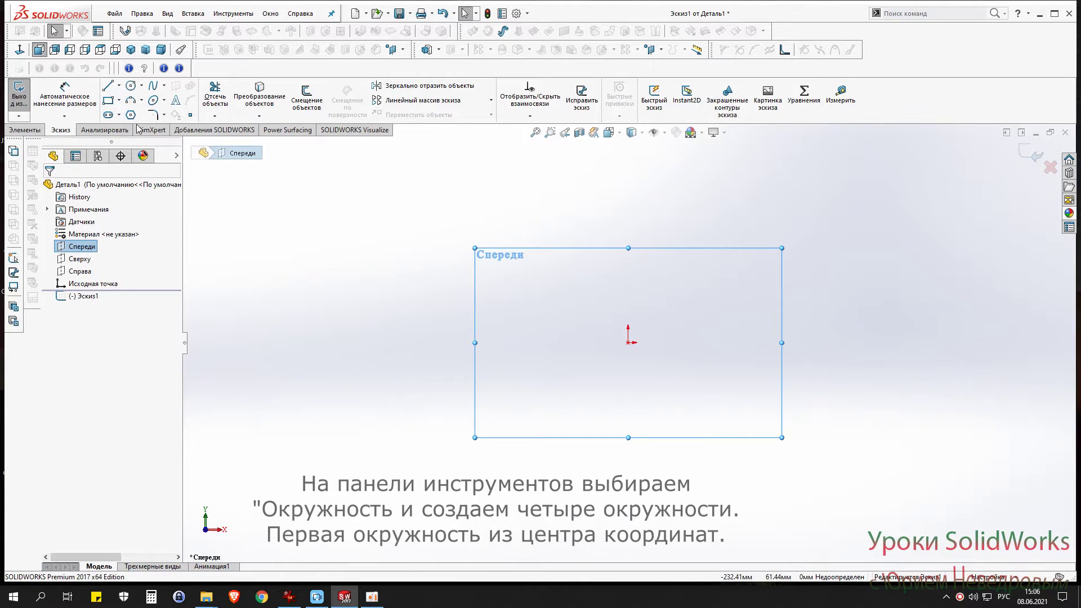
Step: Draw two outer circles, one centred on the origin and one to its right
click(130, 87)
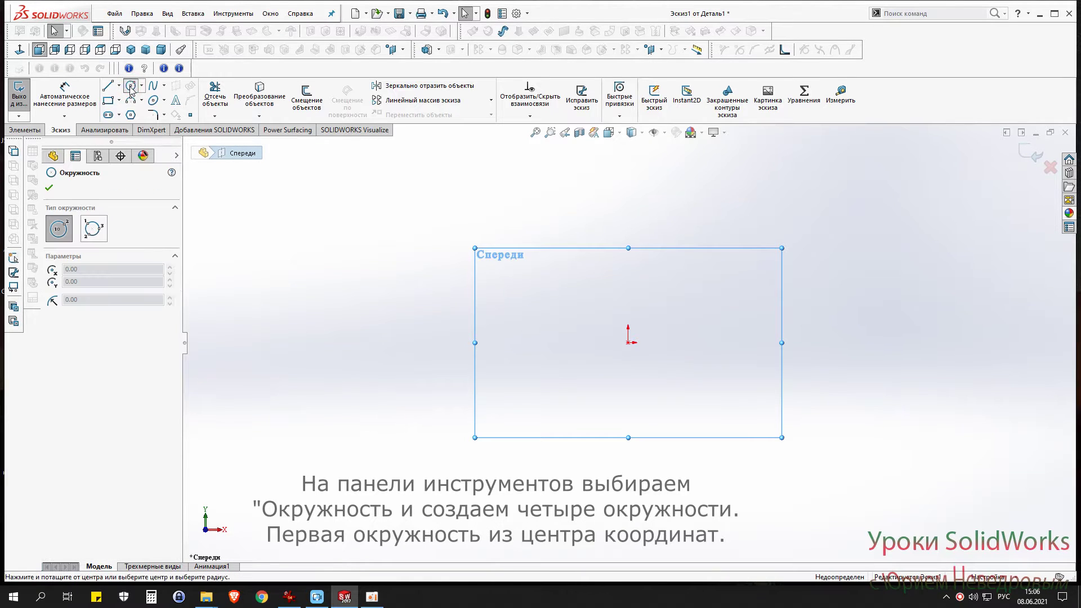
click(629, 342)
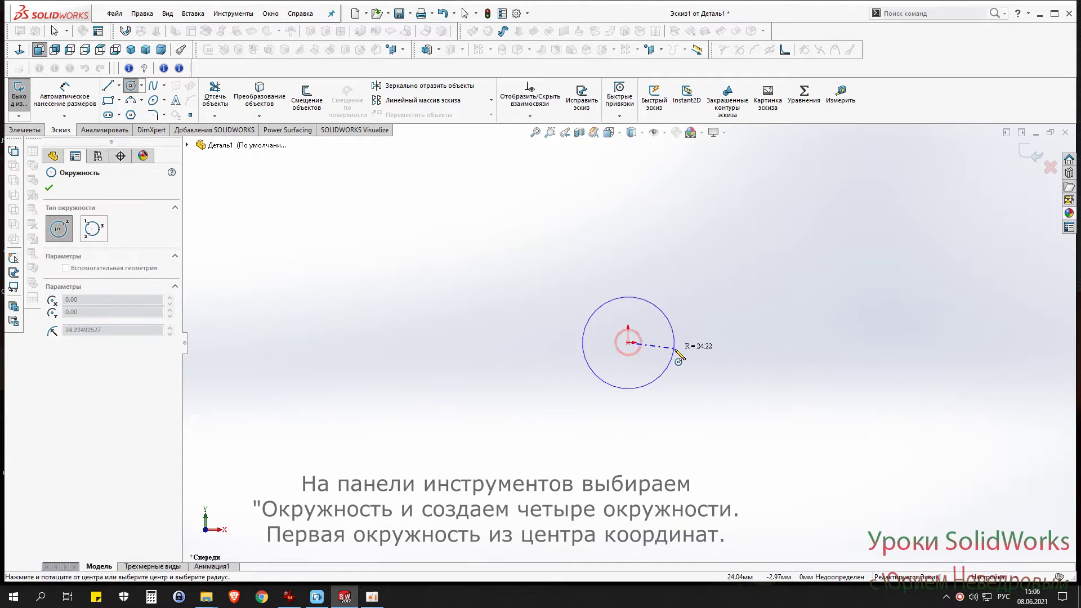
click(703, 346)
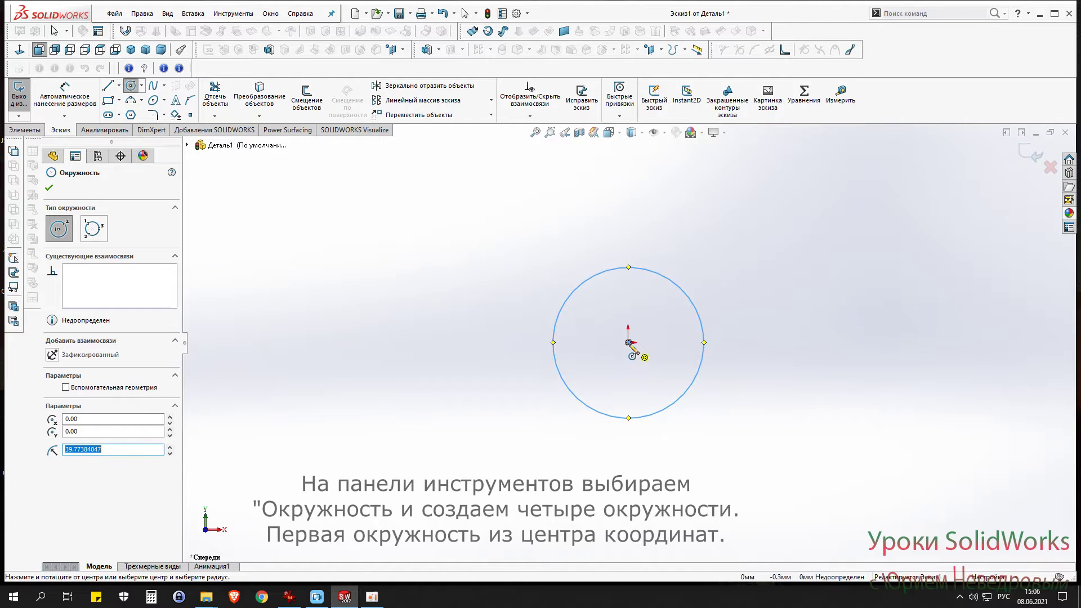
click(865, 342)
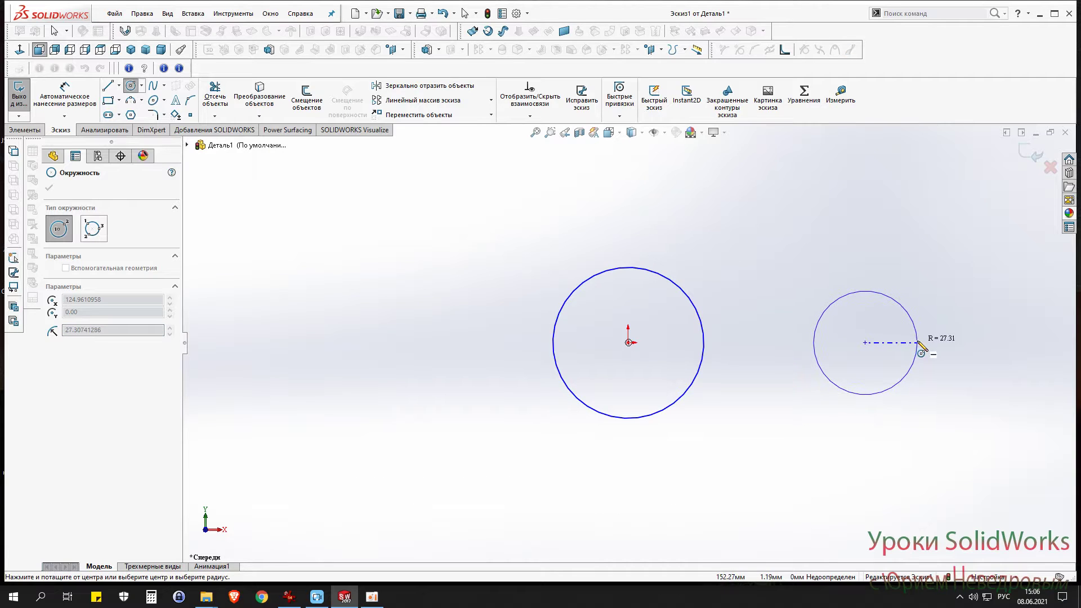
click(917, 341)
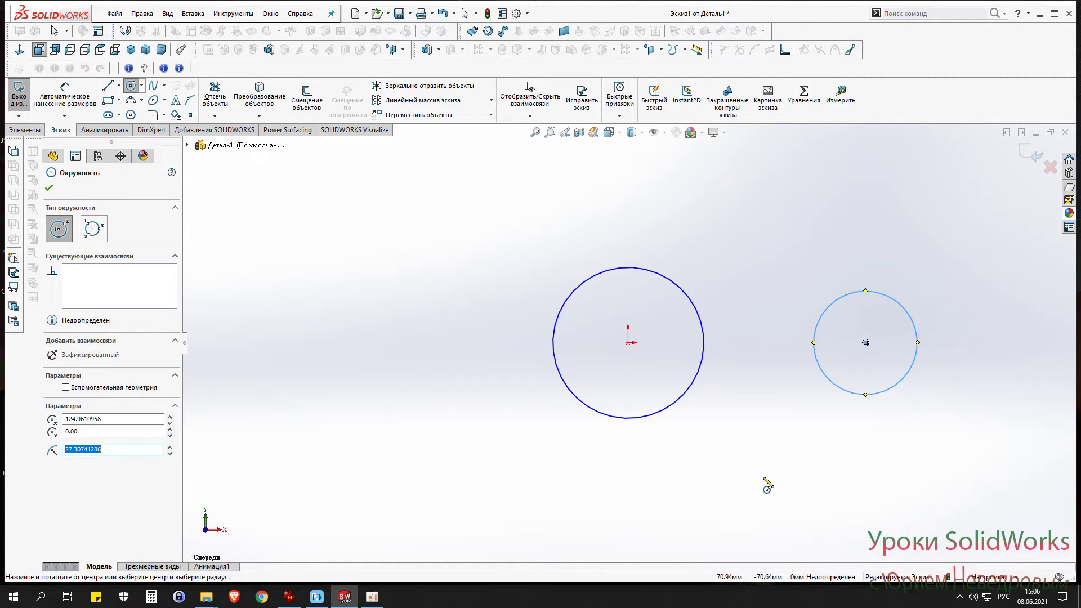
Step: Add a smaller concentric circle inside each outer circle
click(629, 342)
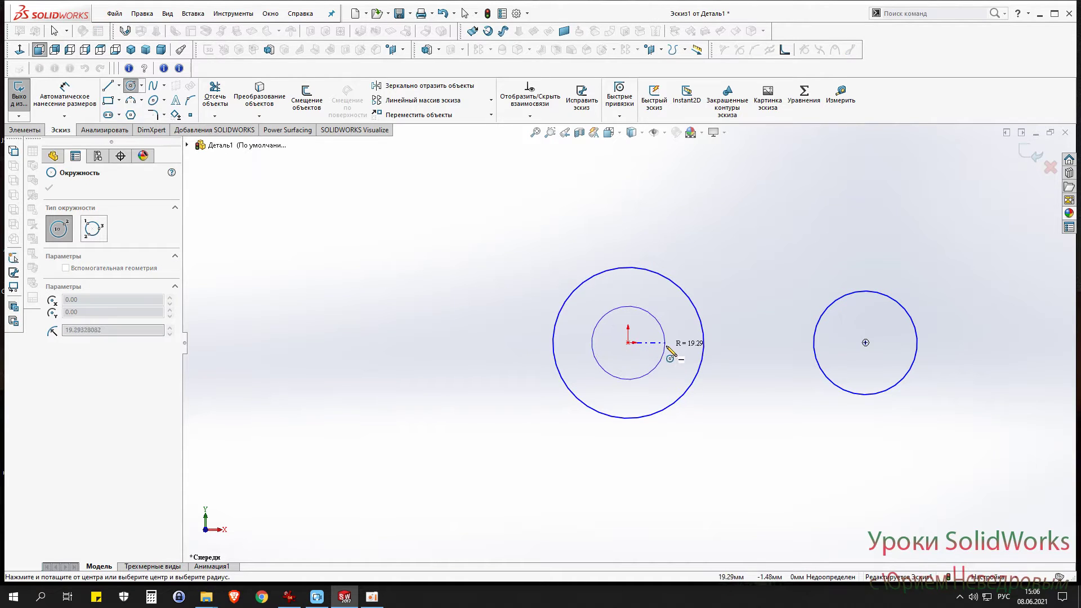
click(667, 348)
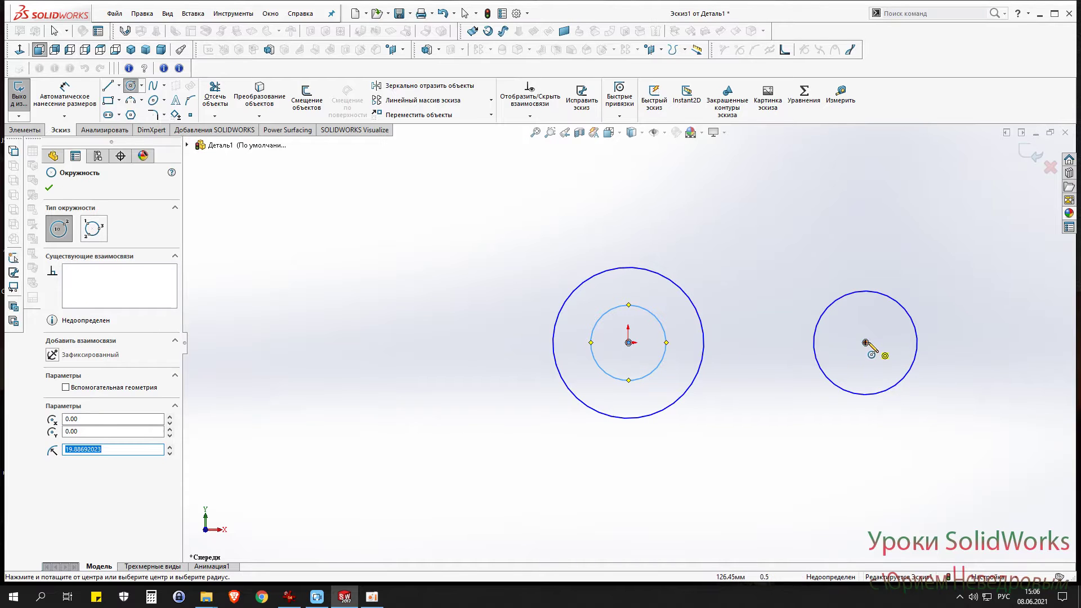
click(865, 343)
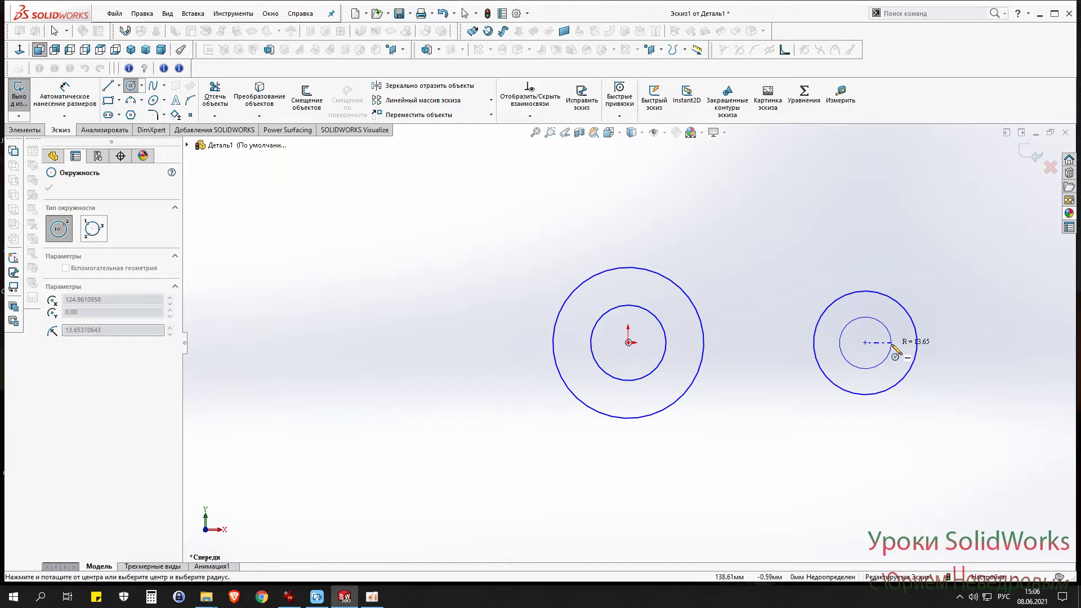
click(892, 342)
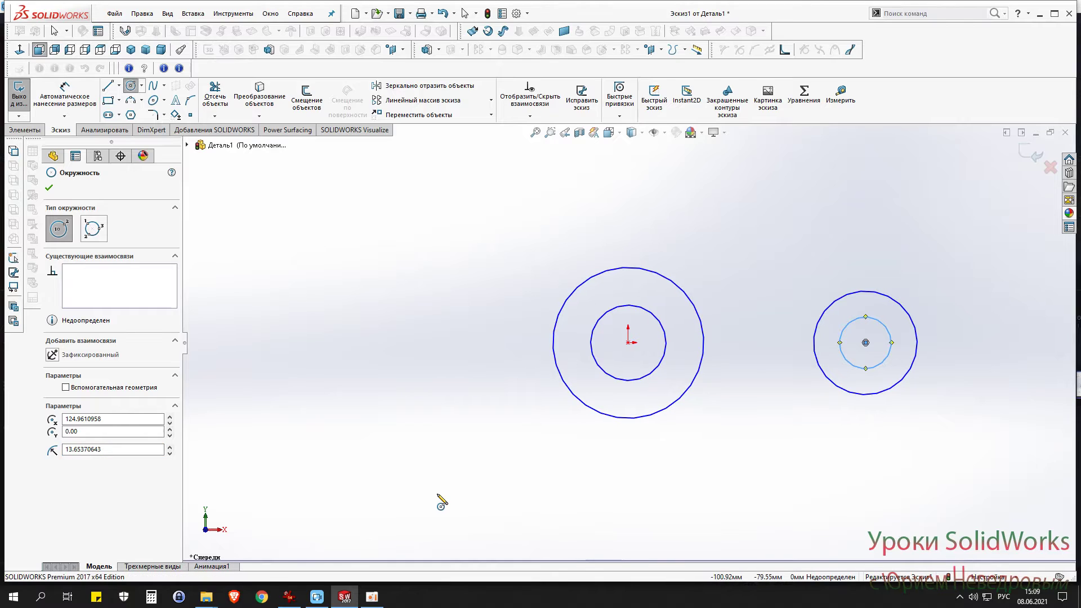
click(47, 189)
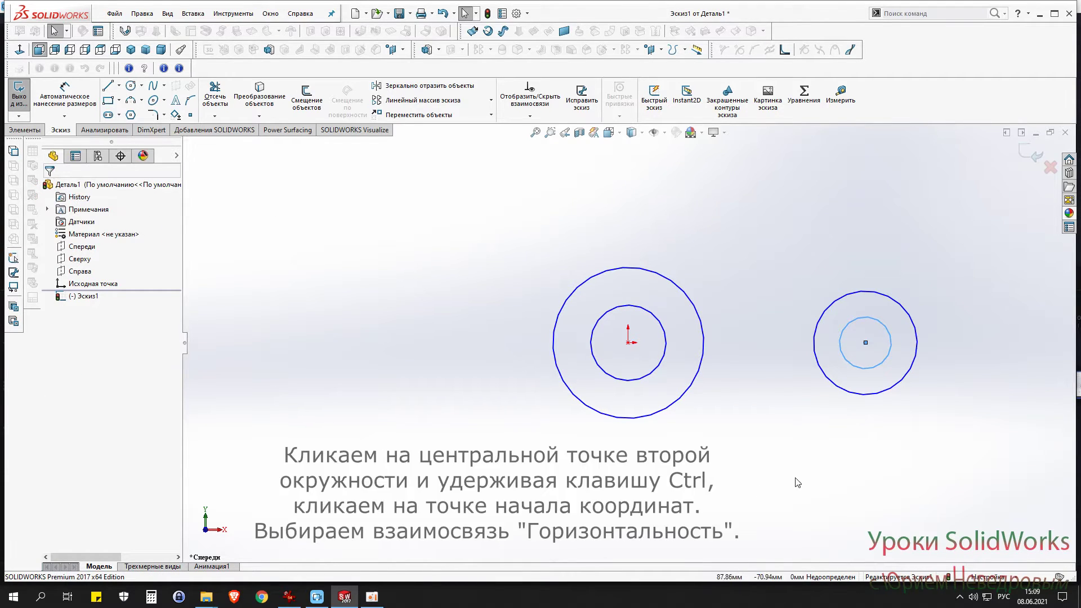
Step: Add a Horizontal relation between the right circles' centre point and the origin
click(866, 344)
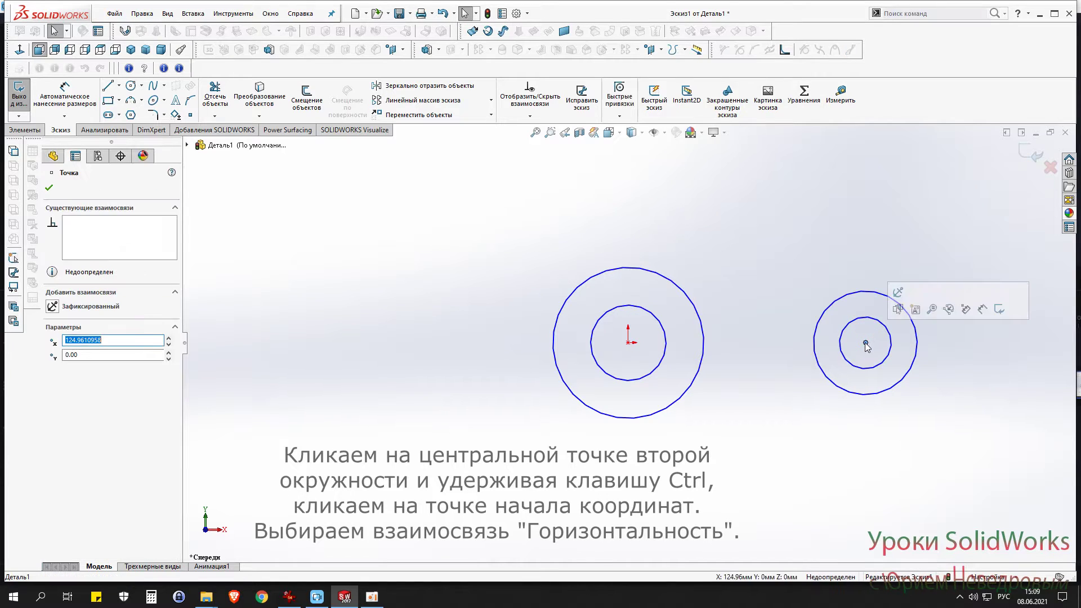
ctrl+click(630, 343)
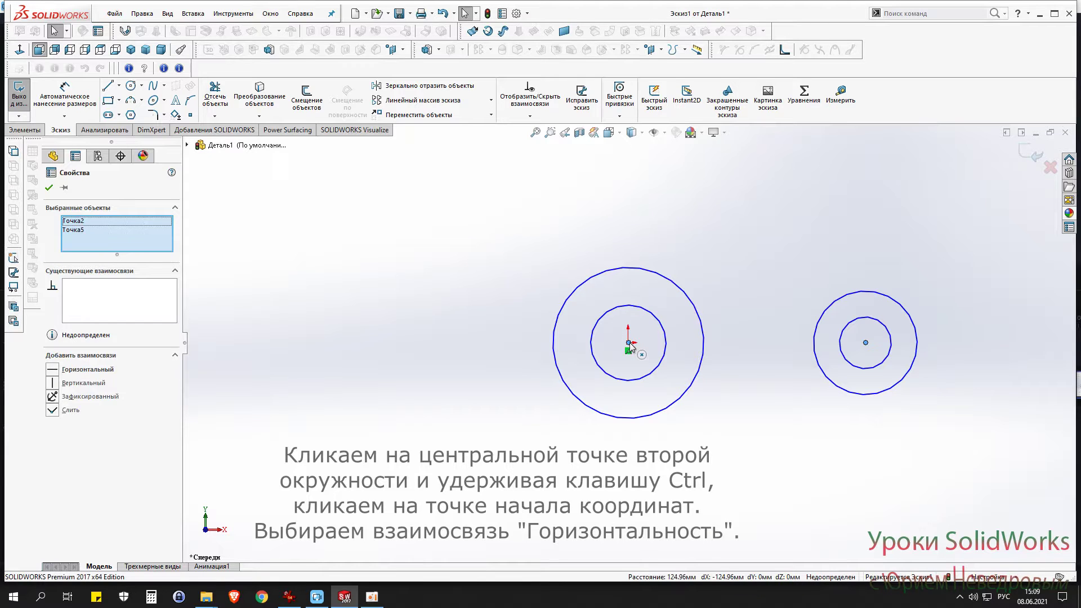
click(53, 370)
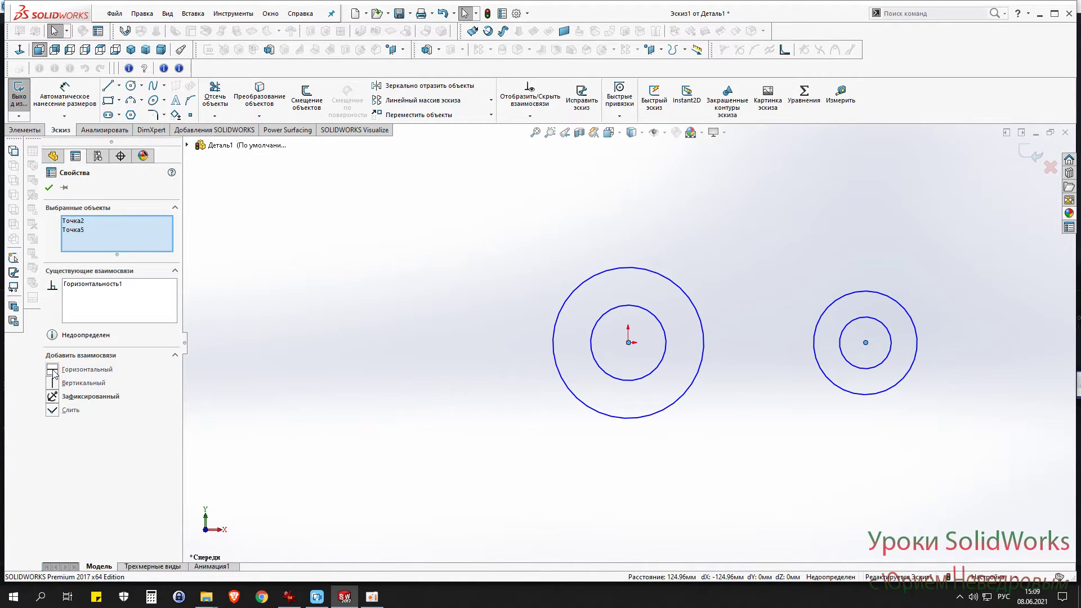
click(49, 188)
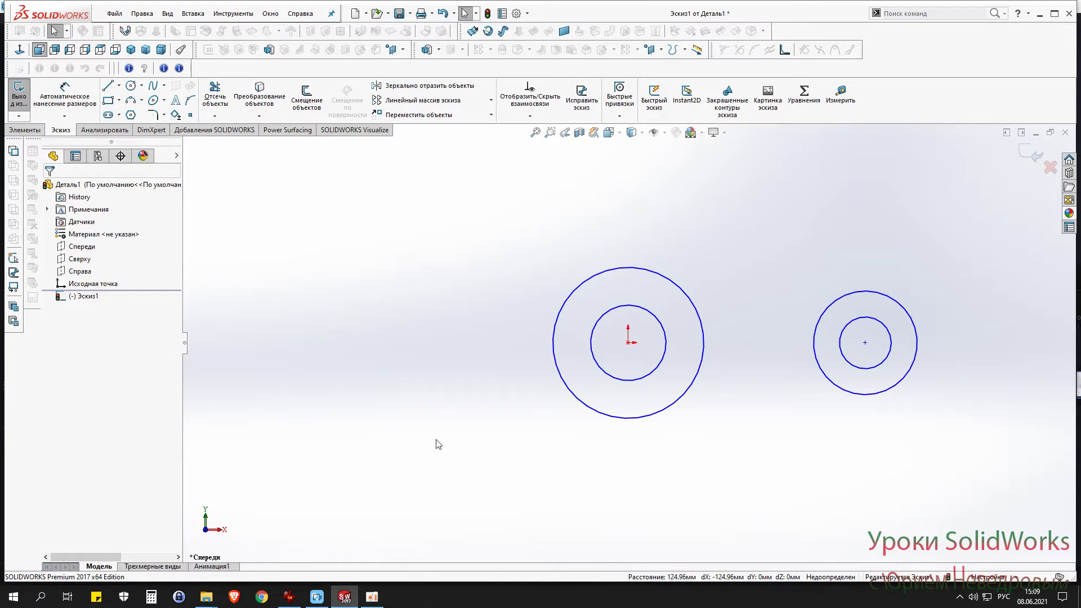
click(60, 100)
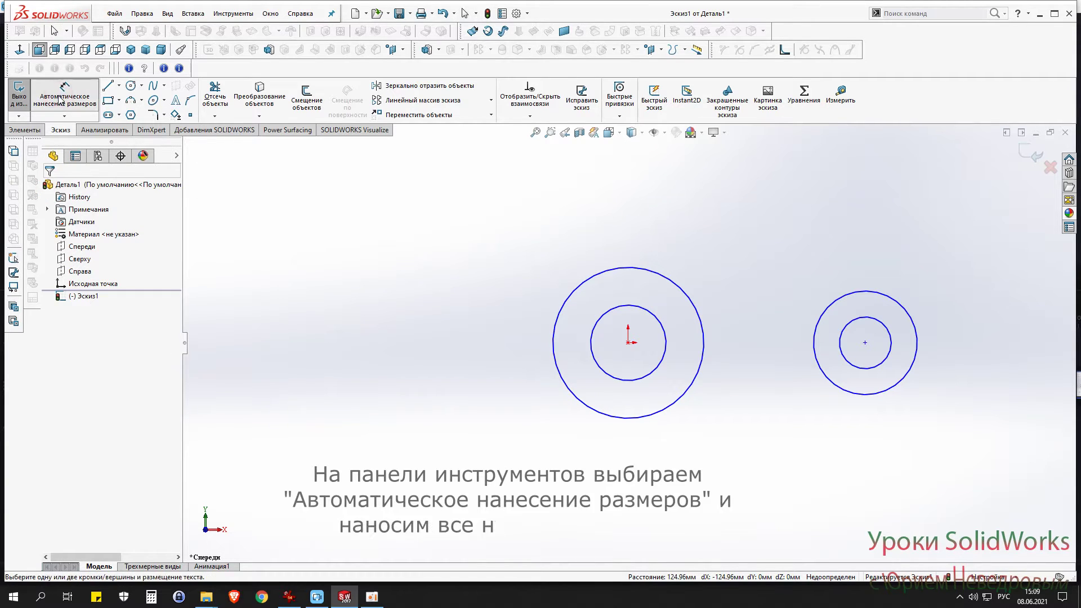
Step: Dimension the origin circles to Ø60 for the outer and Ø30 for the inner
click(555, 338)
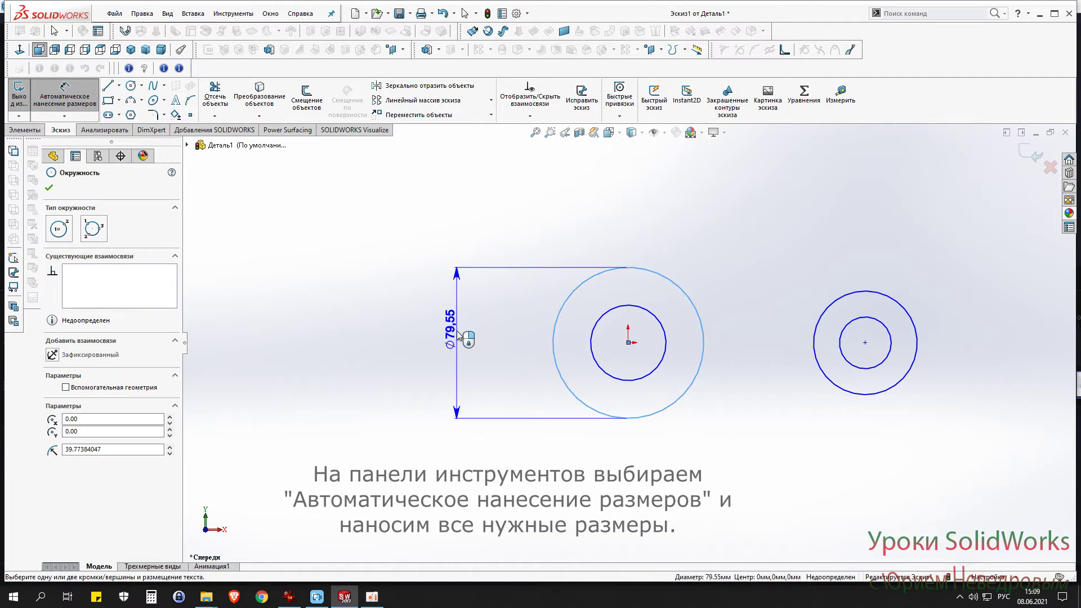
click(458, 334)
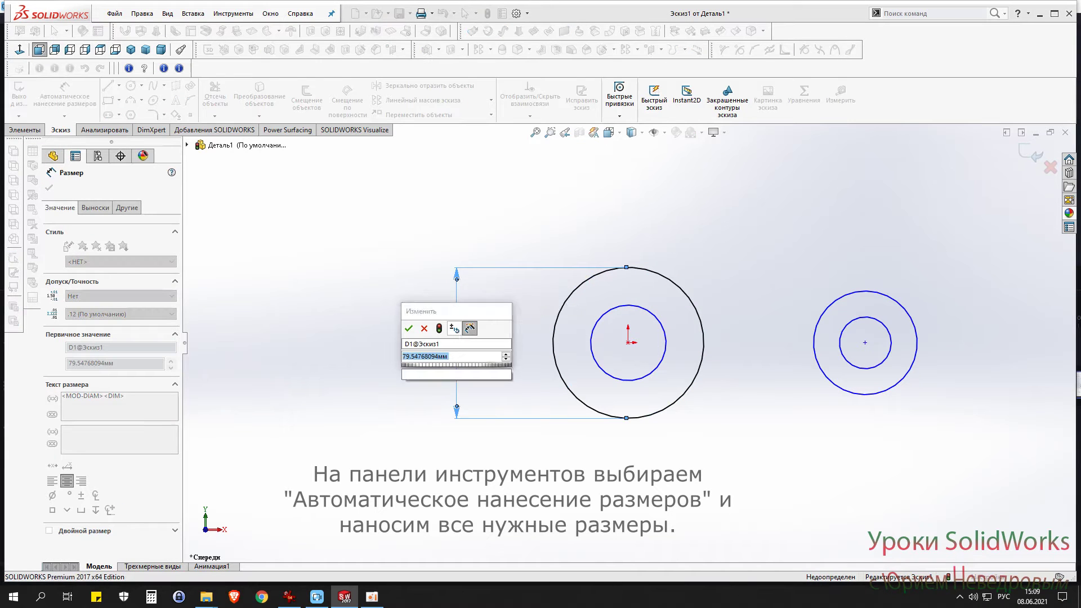
text(60)
key(Return)
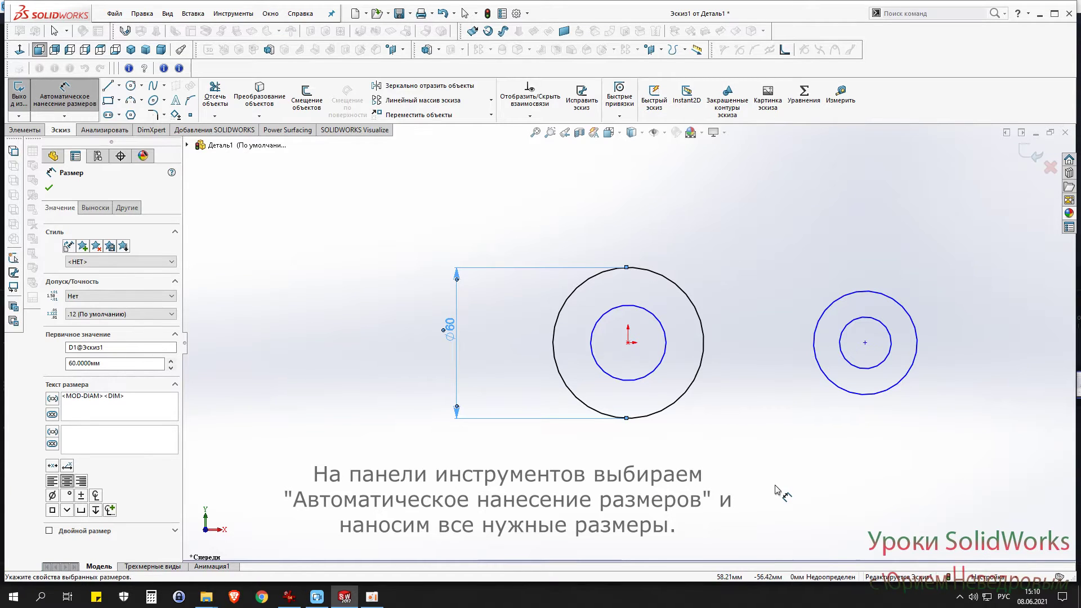
click(593, 352)
click(511, 338)
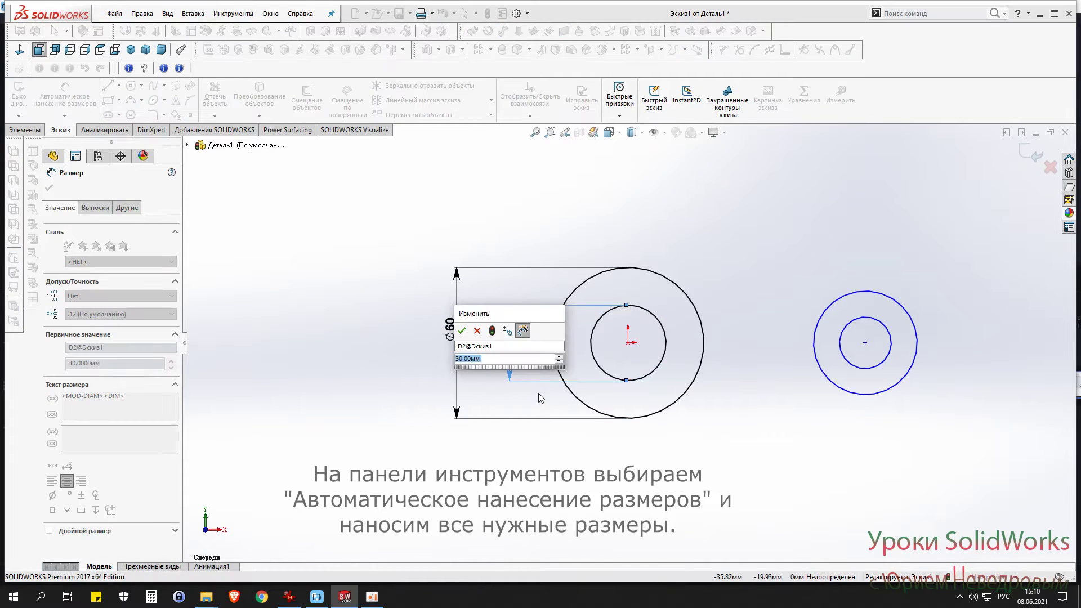
text(30)
key(Return)
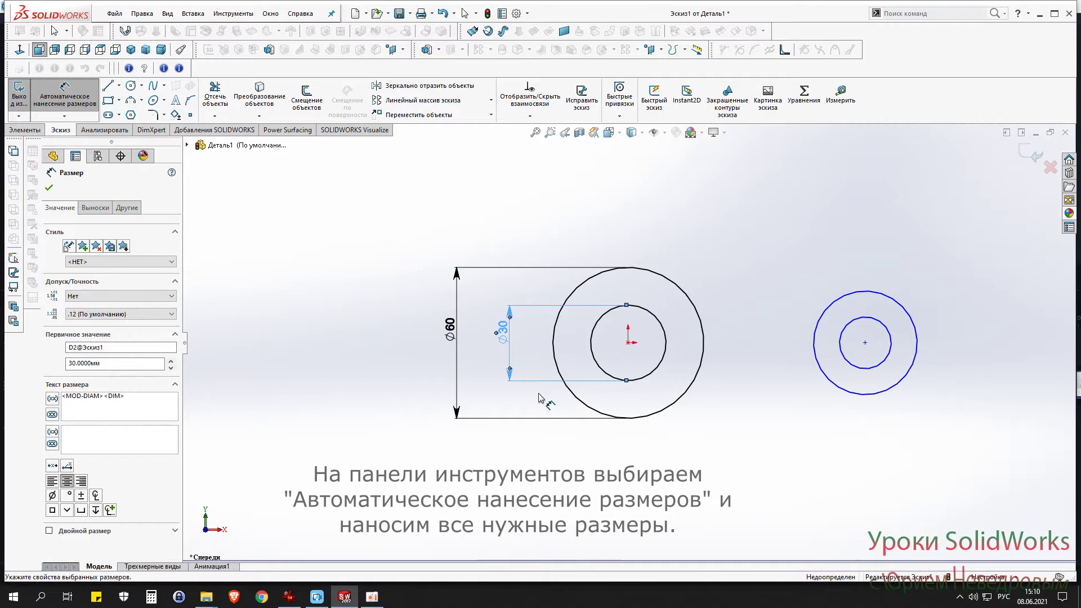
click(913, 366)
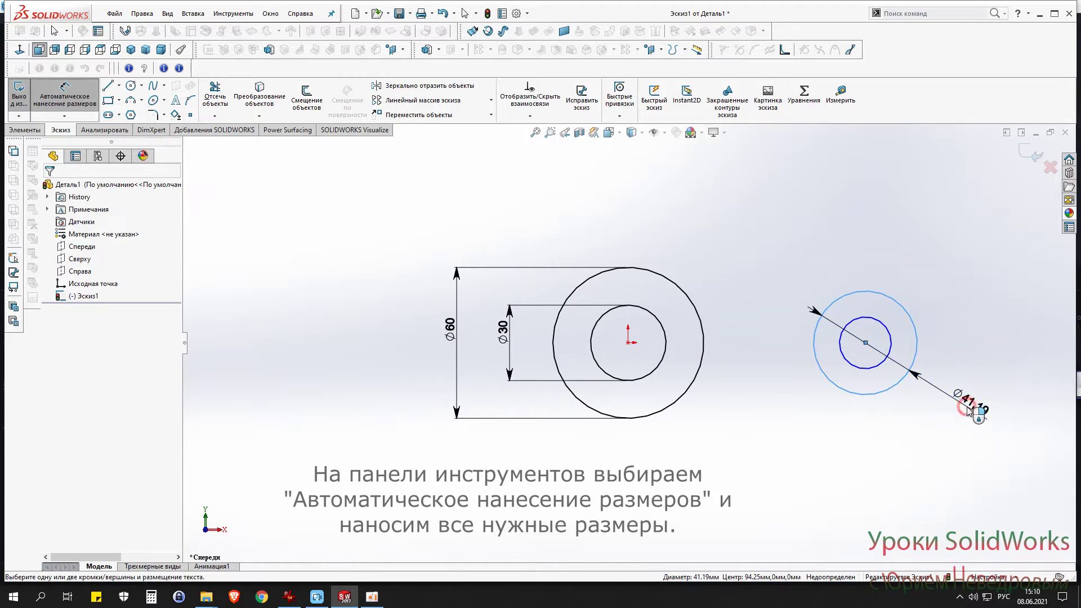
Step: Dimension the right circles to Ø42 outer and Ø20 inner
click(968, 410)
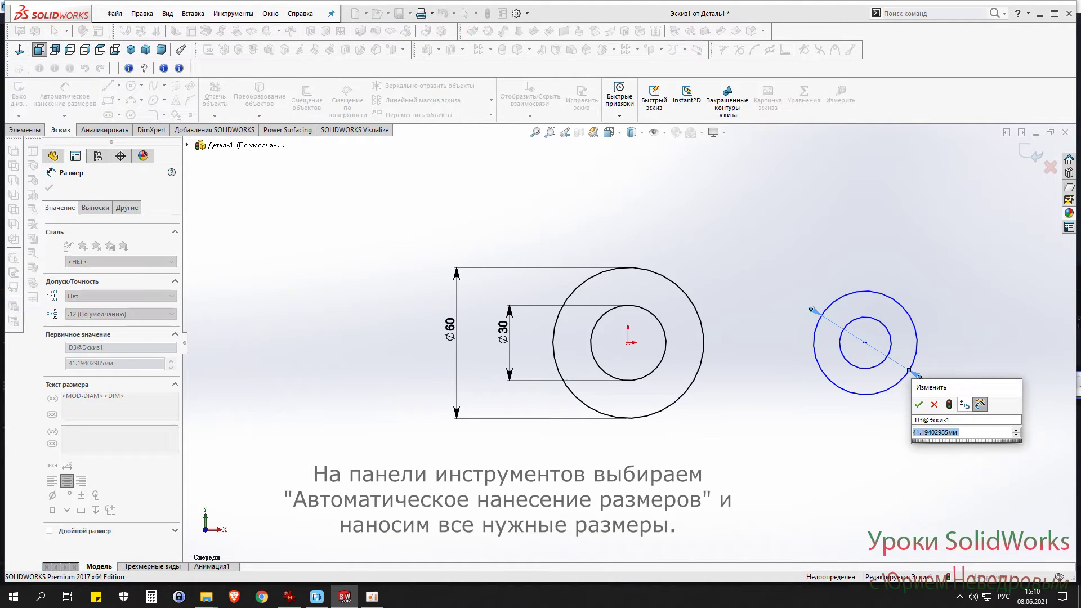
text(42)
key(Return)
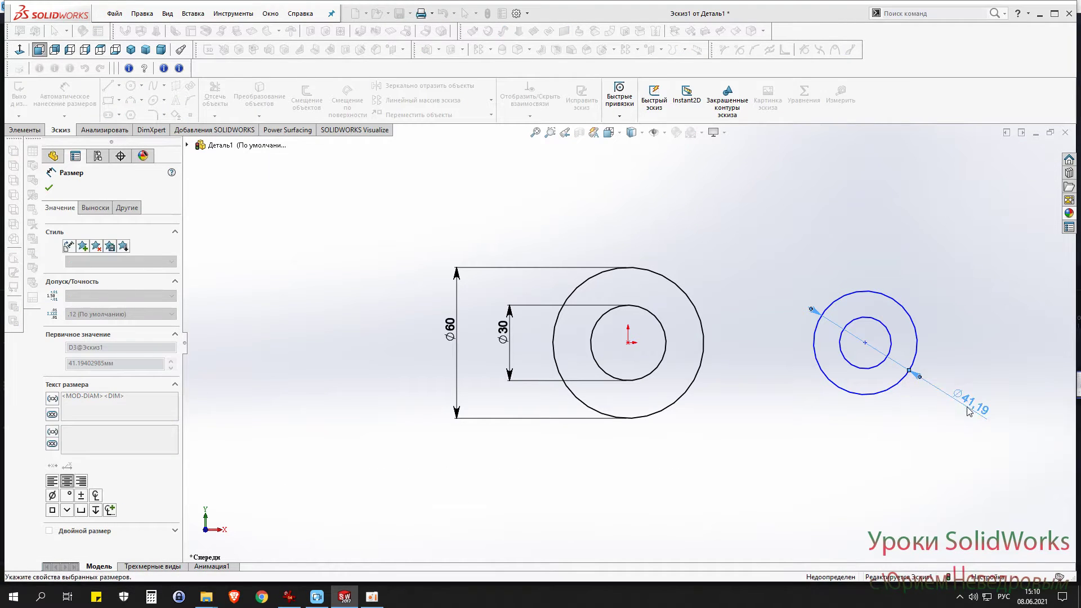
click(894, 347)
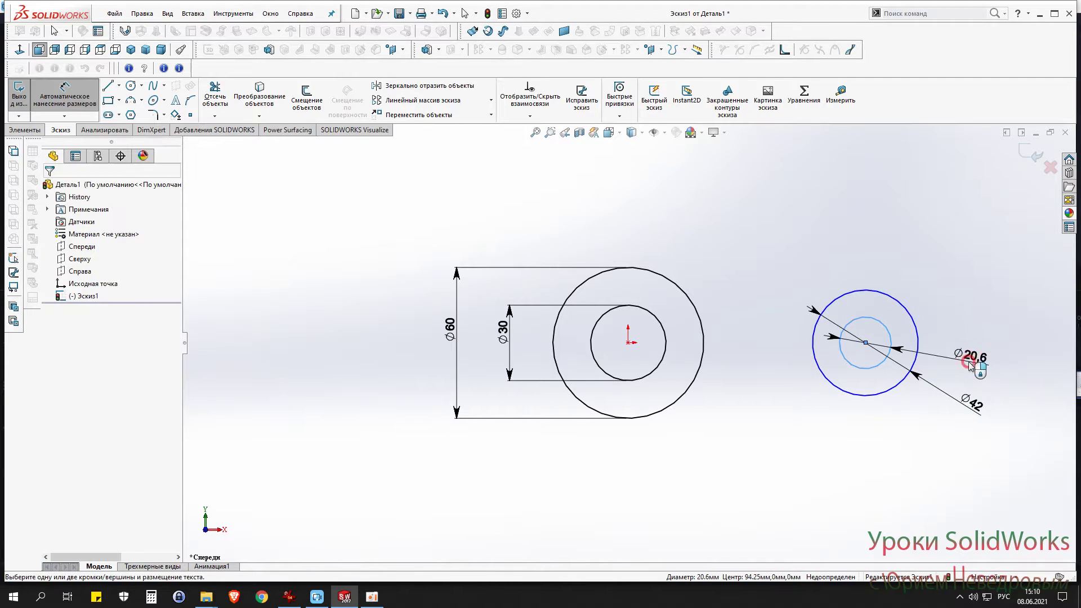
click(972, 368)
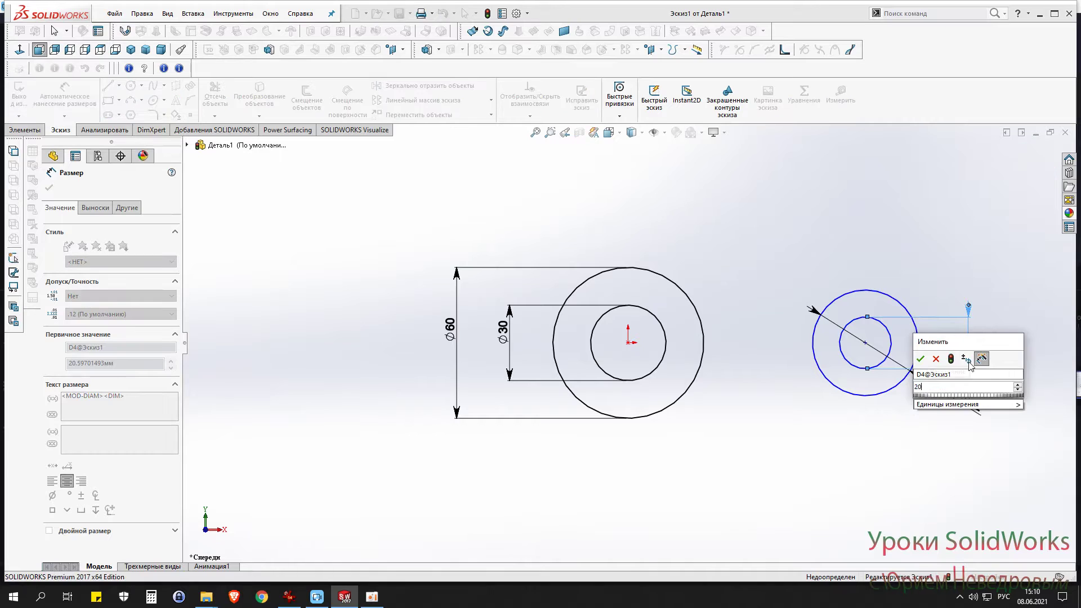
text(20)
key(Return)
key(Escape)
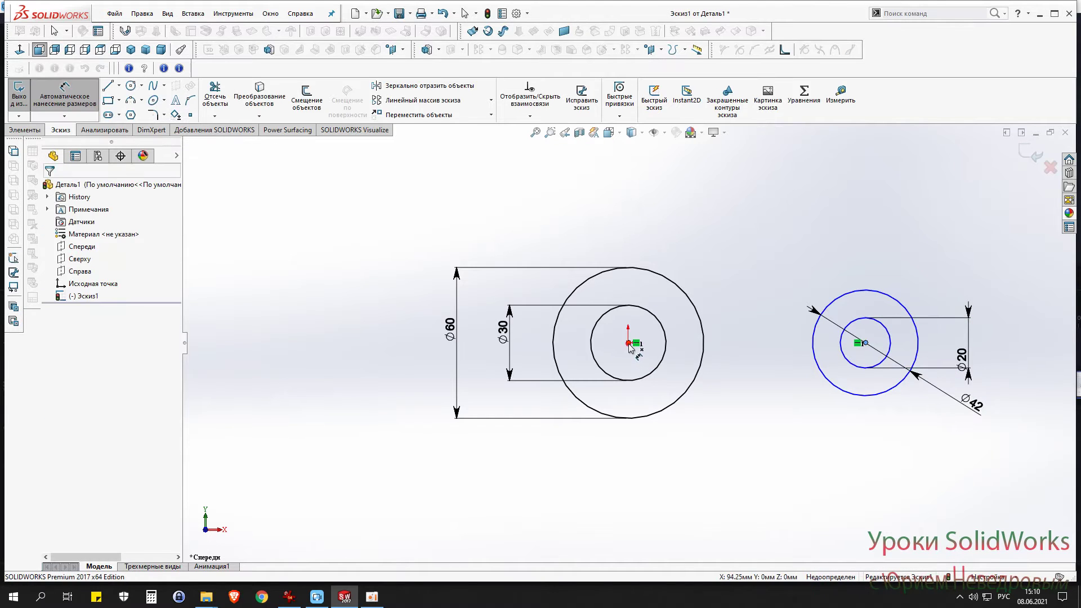
Step: Set the distance between the two circle centres to 105 mm
click(629, 343)
click(866, 342)
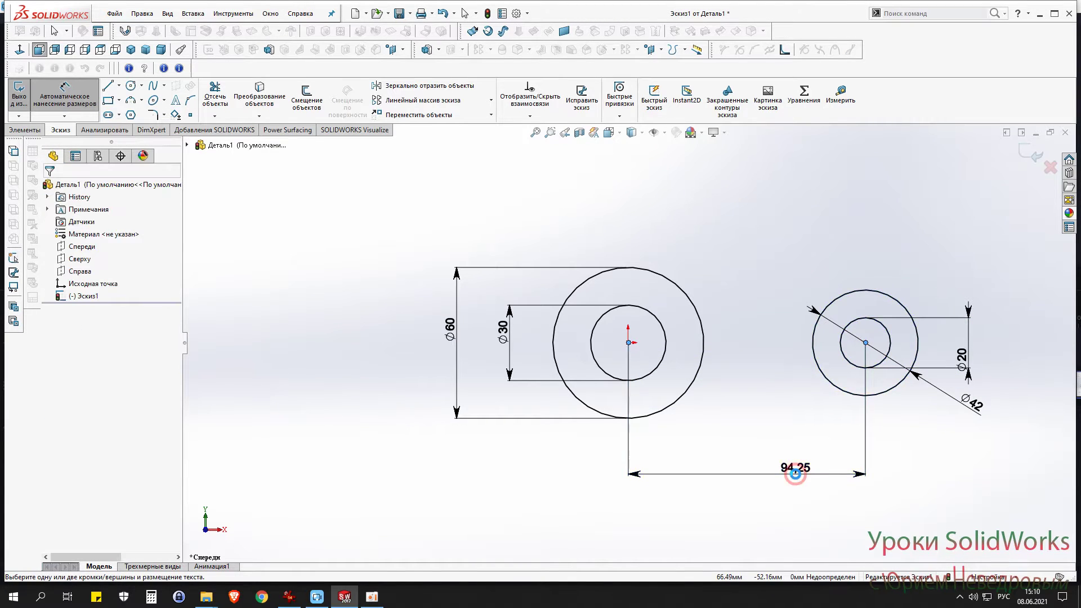
click(795, 475)
text(105)
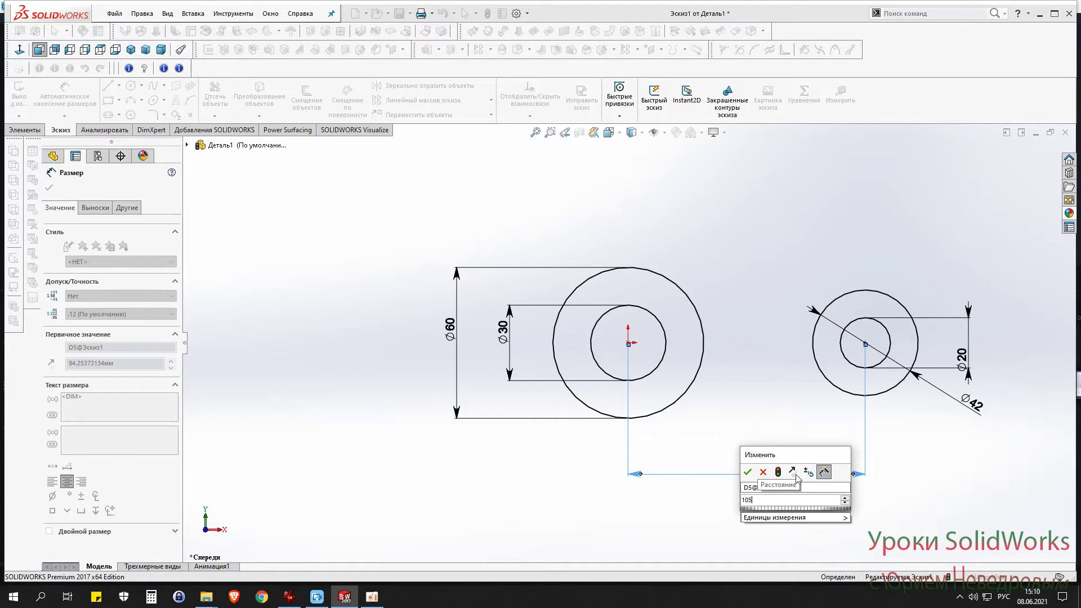
key(Return)
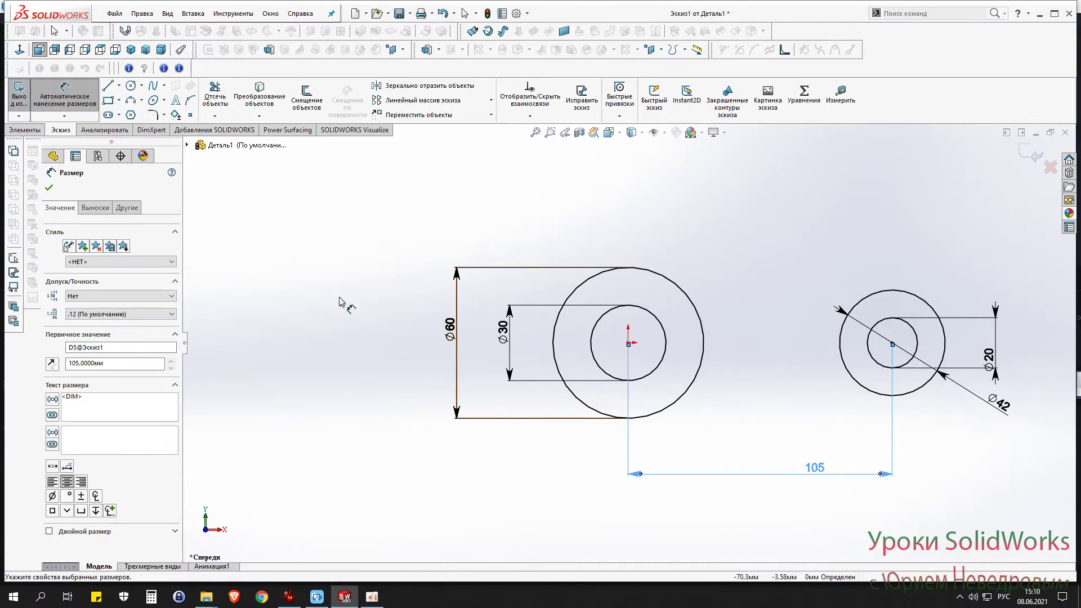
click(48, 188)
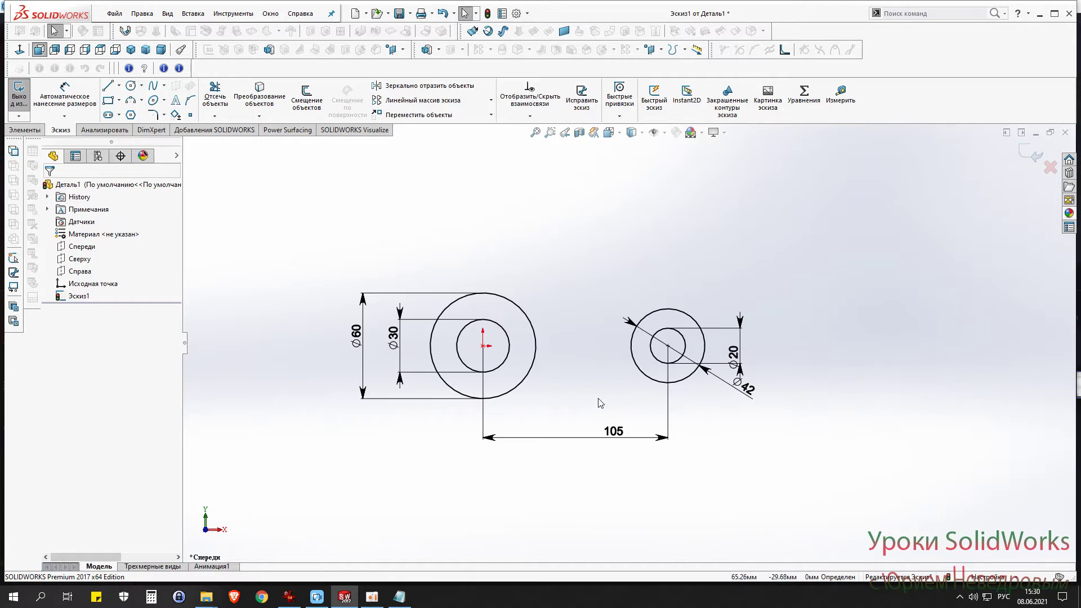
Step: Draw upper and lower 3-point arcs running from the Ø60 circle to the Ø42 circle
click(130, 101)
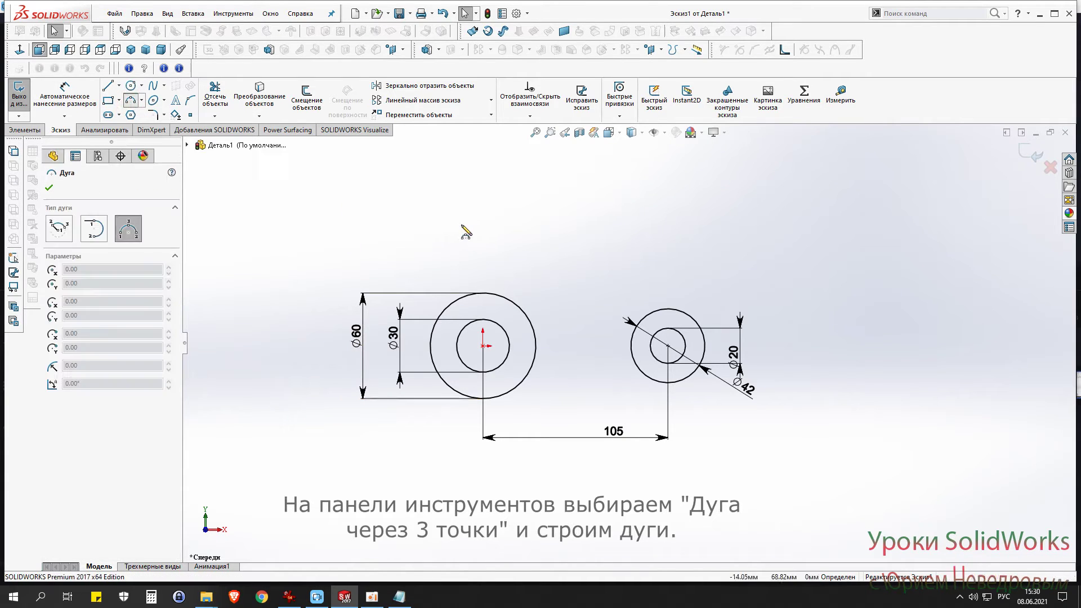
click(488, 293)
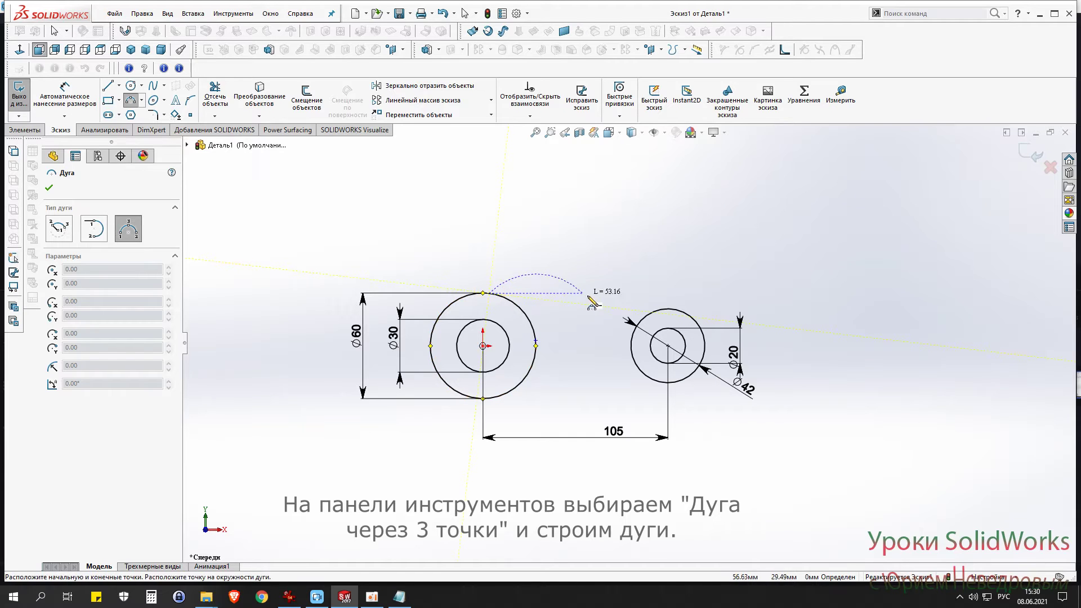
click(665, 310)
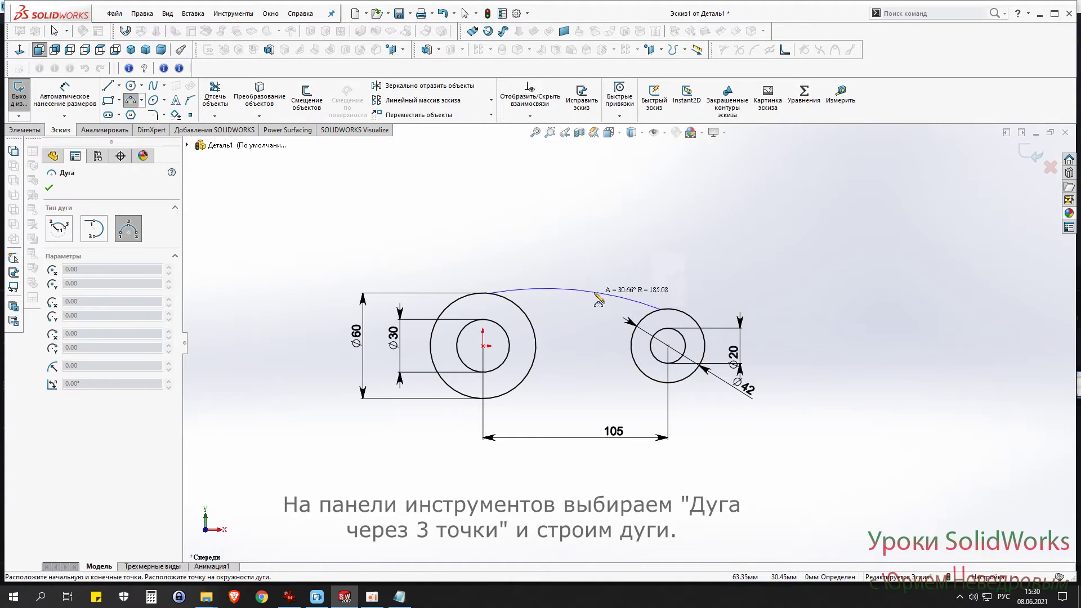
click(575, 284)
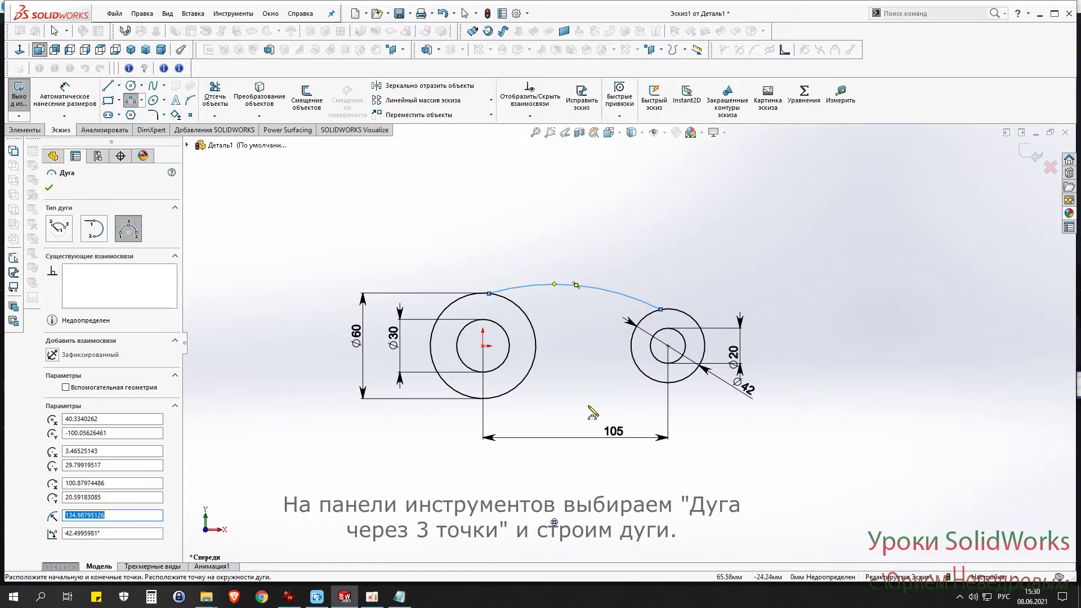
click(509, 393)
click(652, 380)
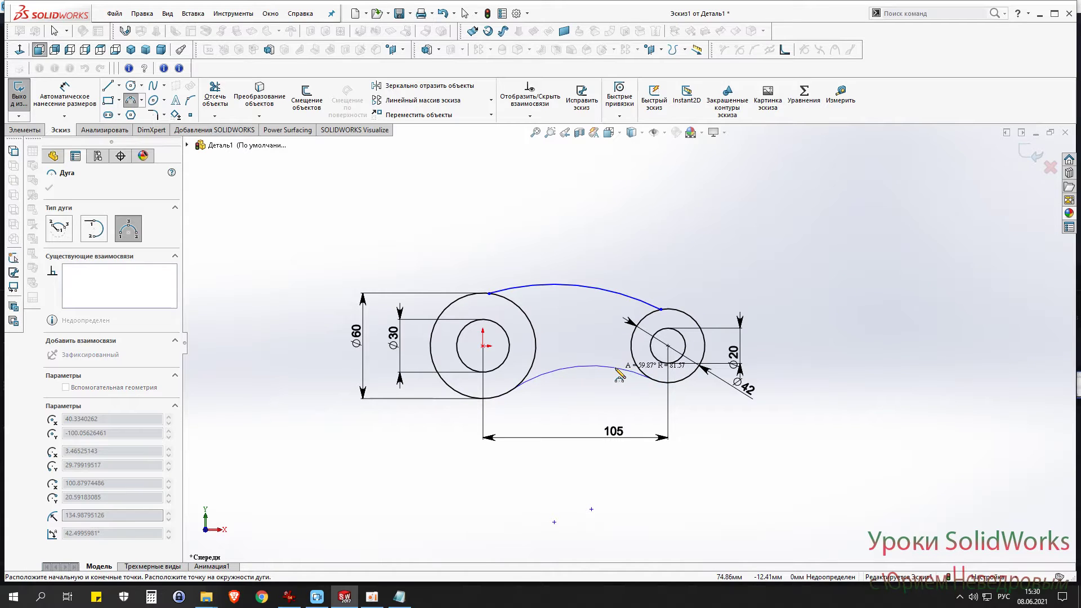
click(619, 376)
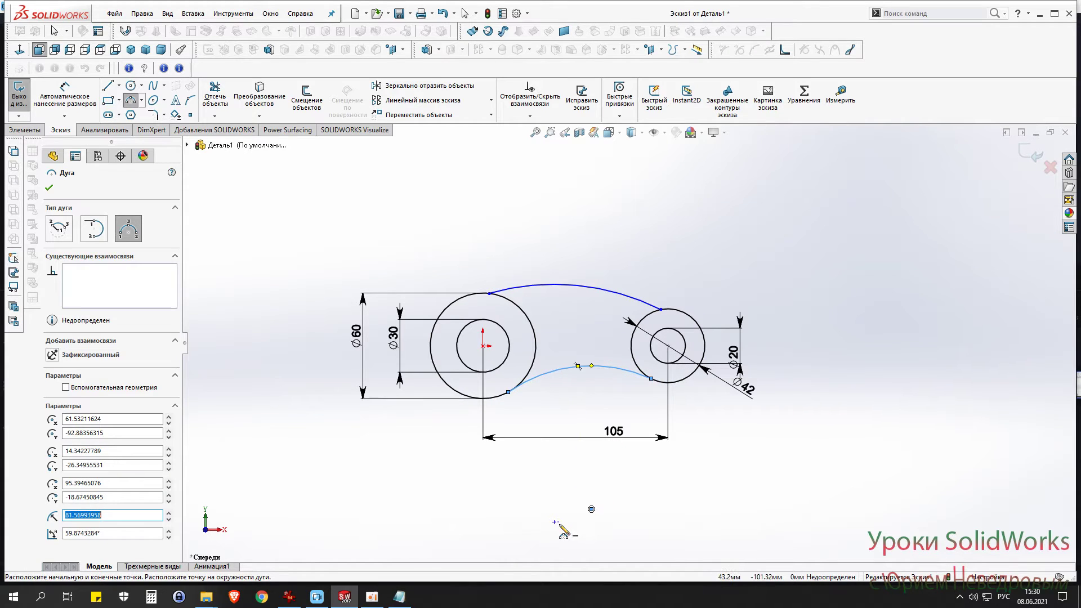
click(50, 189)
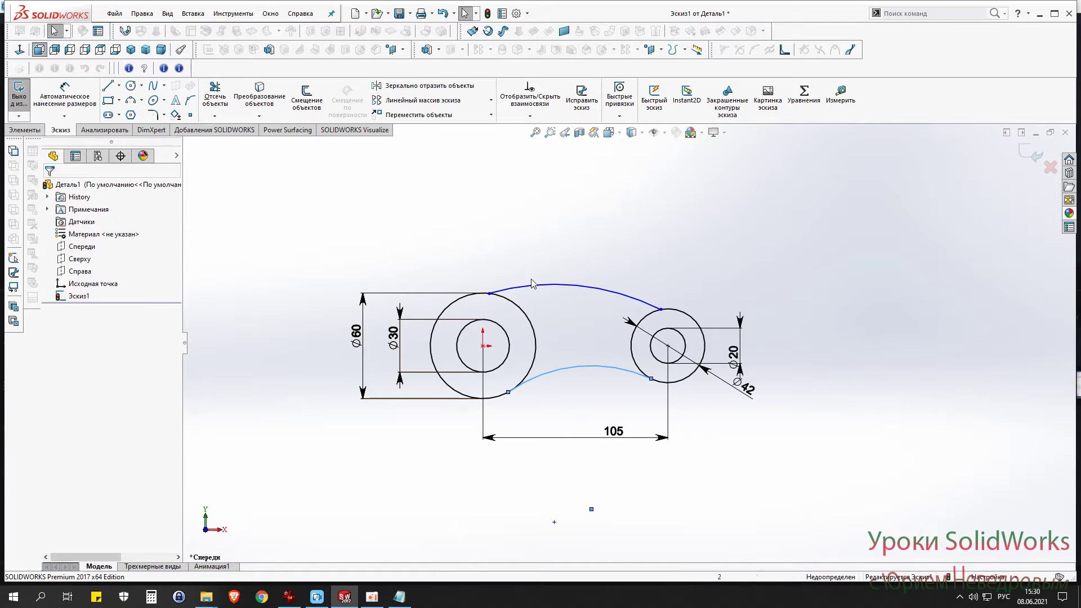
Step: Make the upper arc tangent to both the Ø60 and Ø42 circles
scroll(536, 275, down, 2)
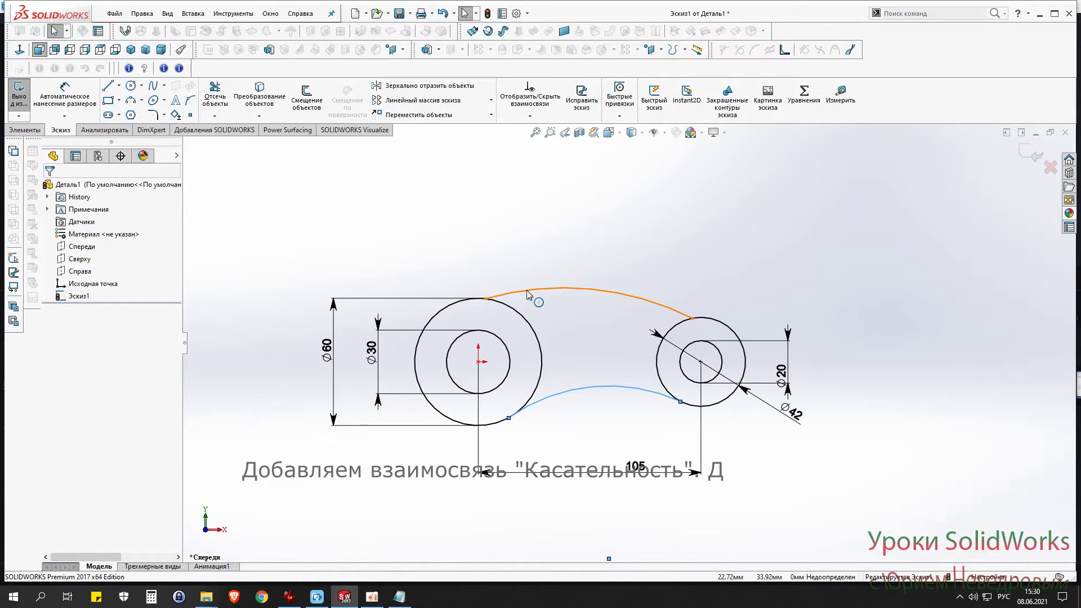
click(527, 292)
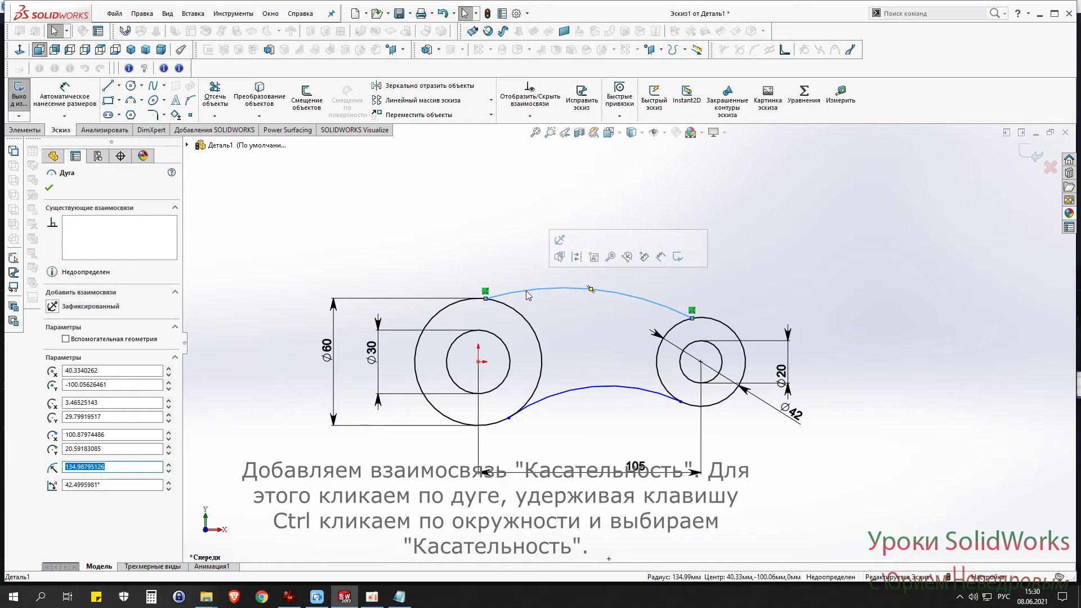
ctrl+click(450, 307)
click(82, 383)
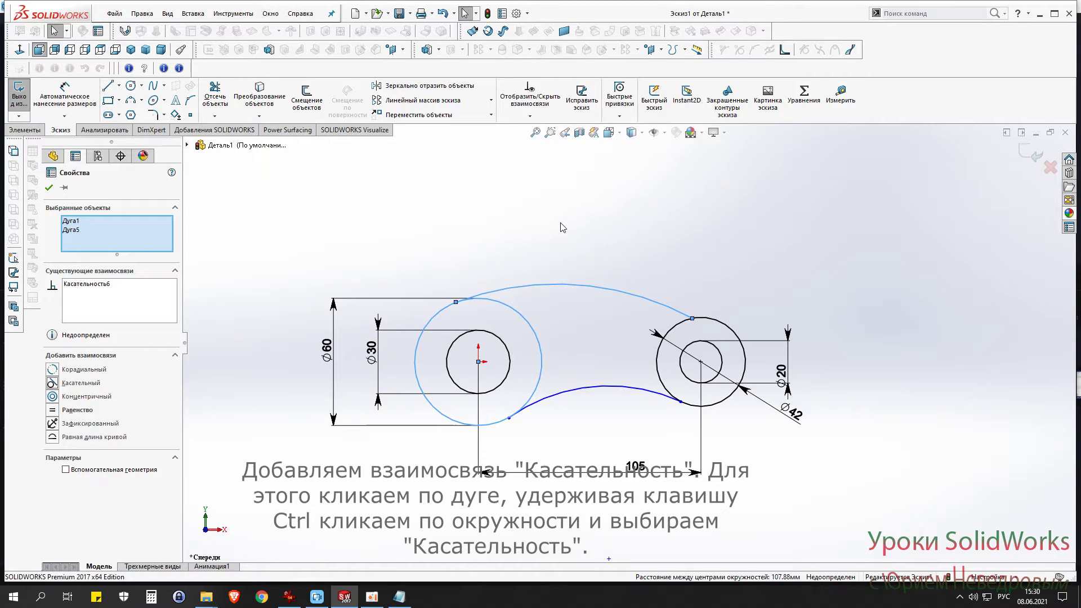
click(50, 189)
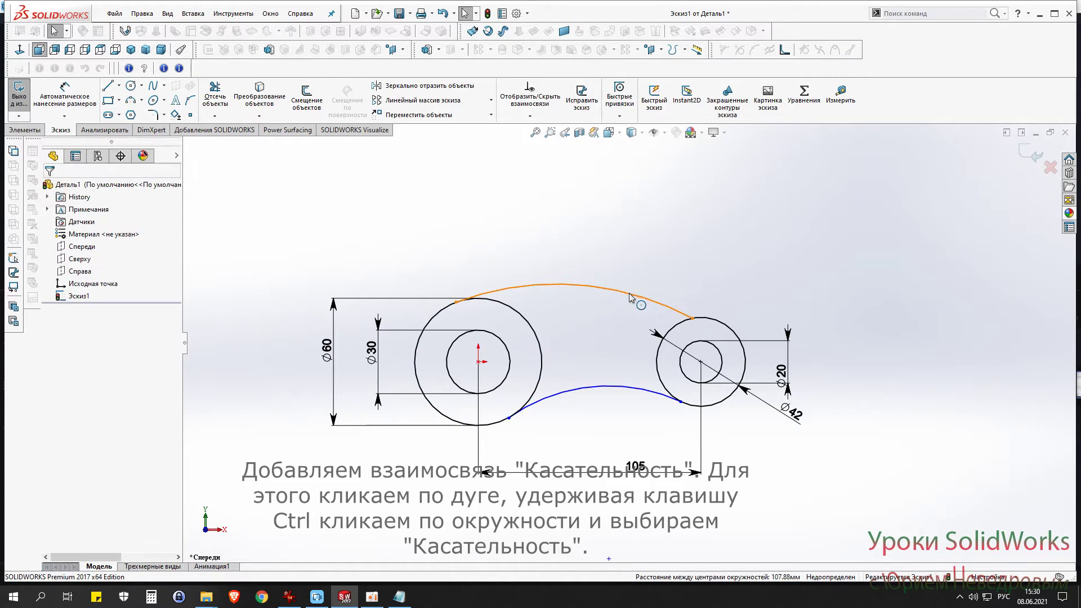
click(631, 295)
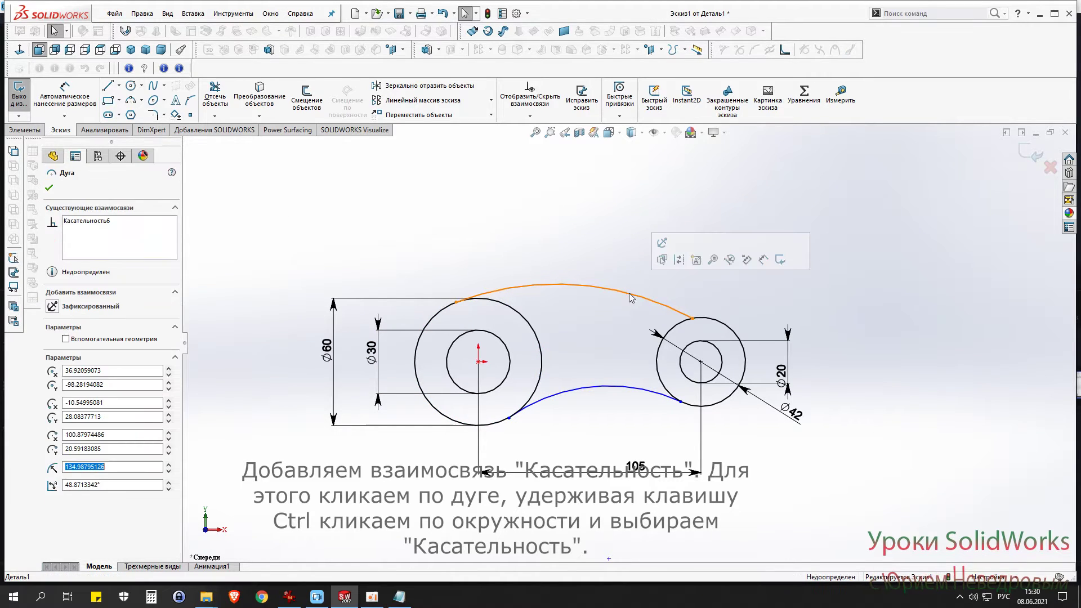
ctrl+click(711, 320)
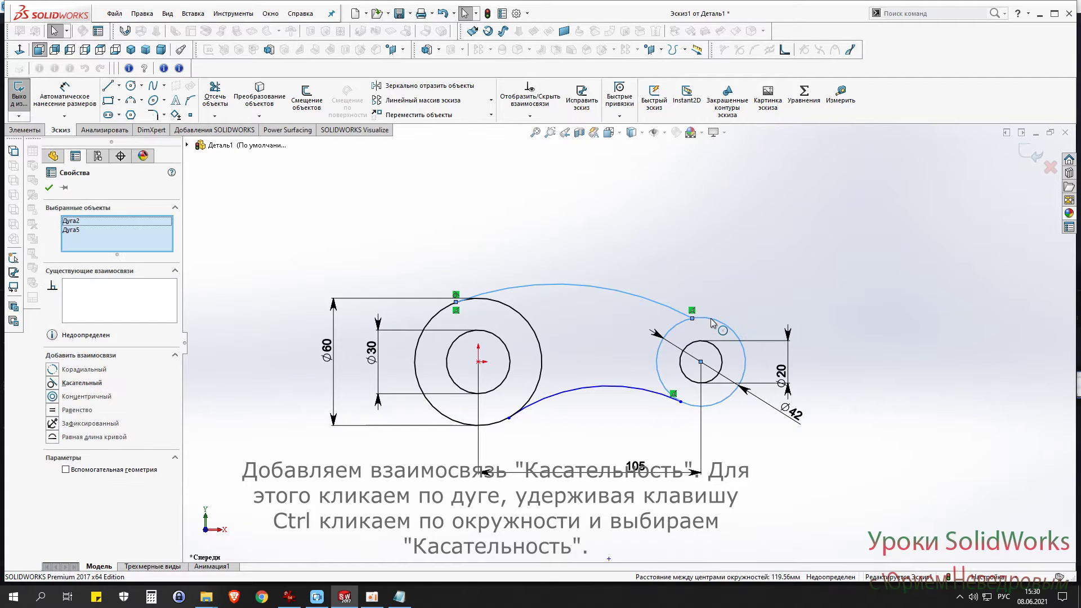
click(63, 384)
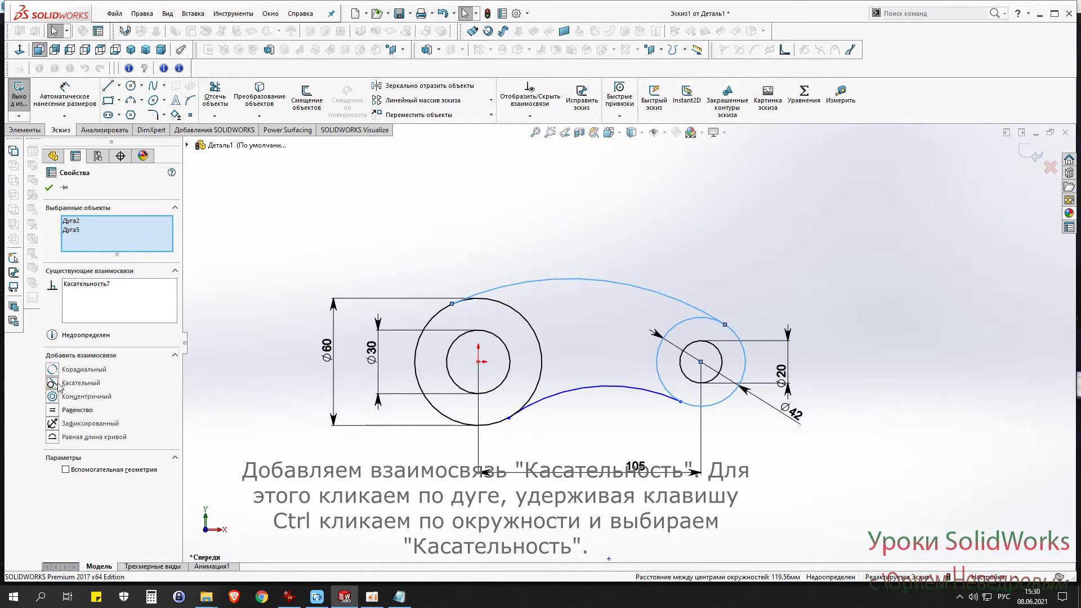
click(49, 189)
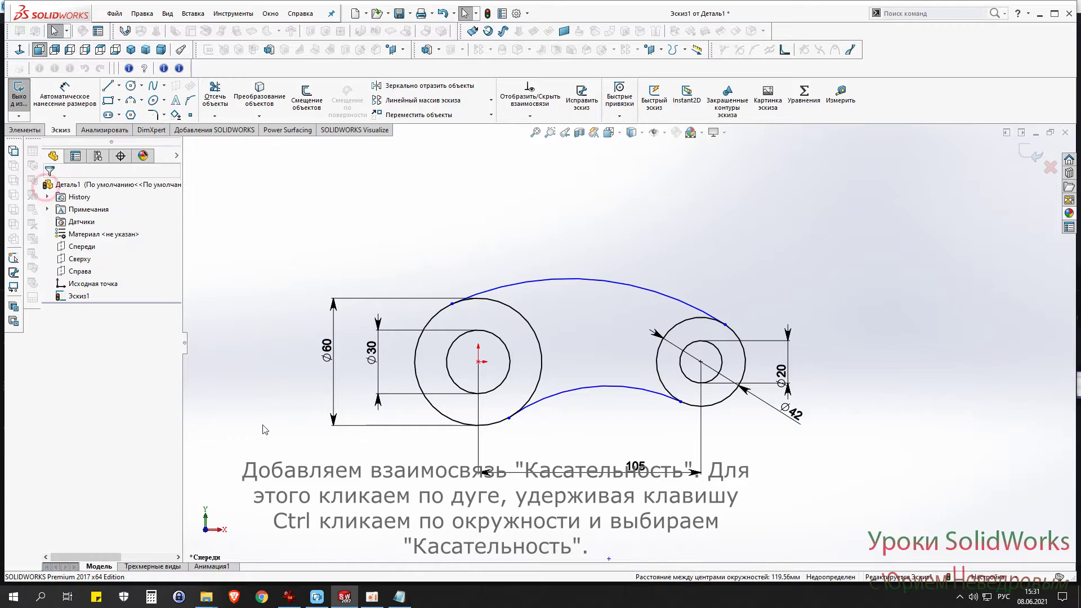
Step: Make the lower arc tangent to both the Ø60 and Ø42 circles
click(560, 396)
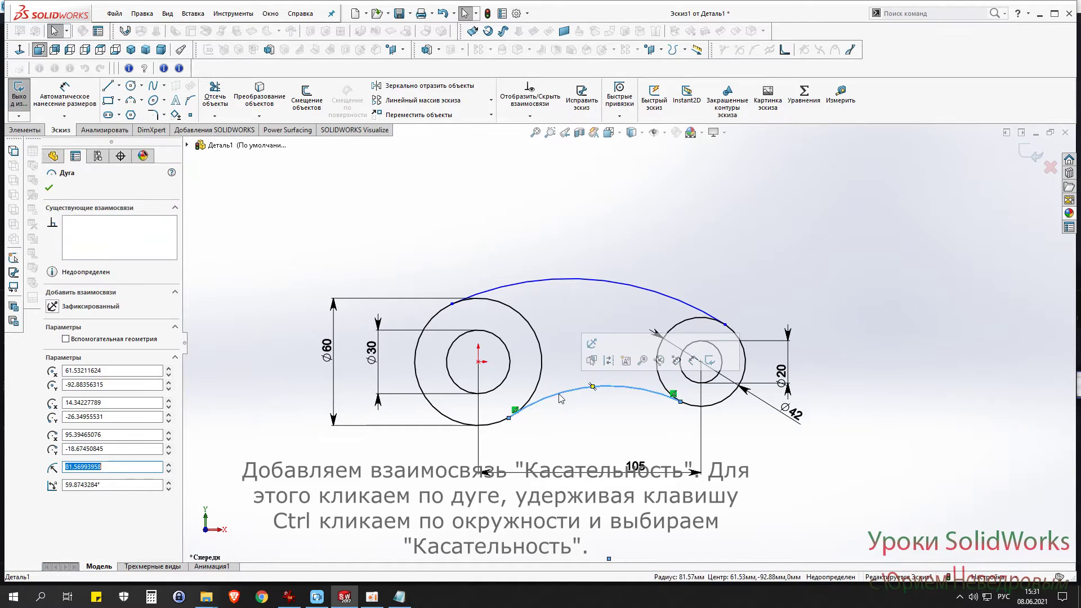
ctrl+click(457, 426)
click(73, 384)
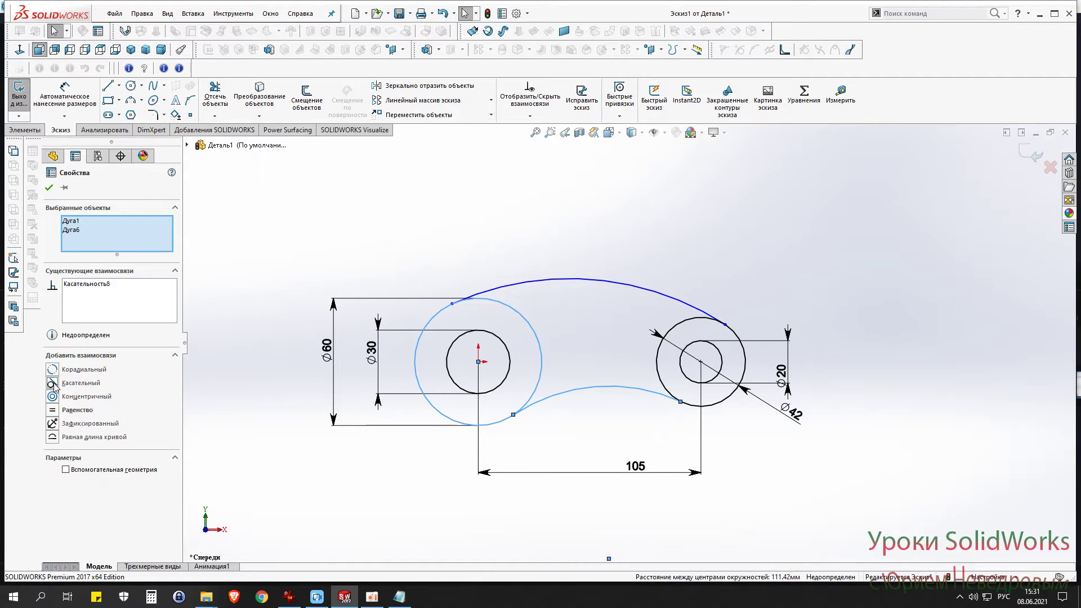
click(50, 188)
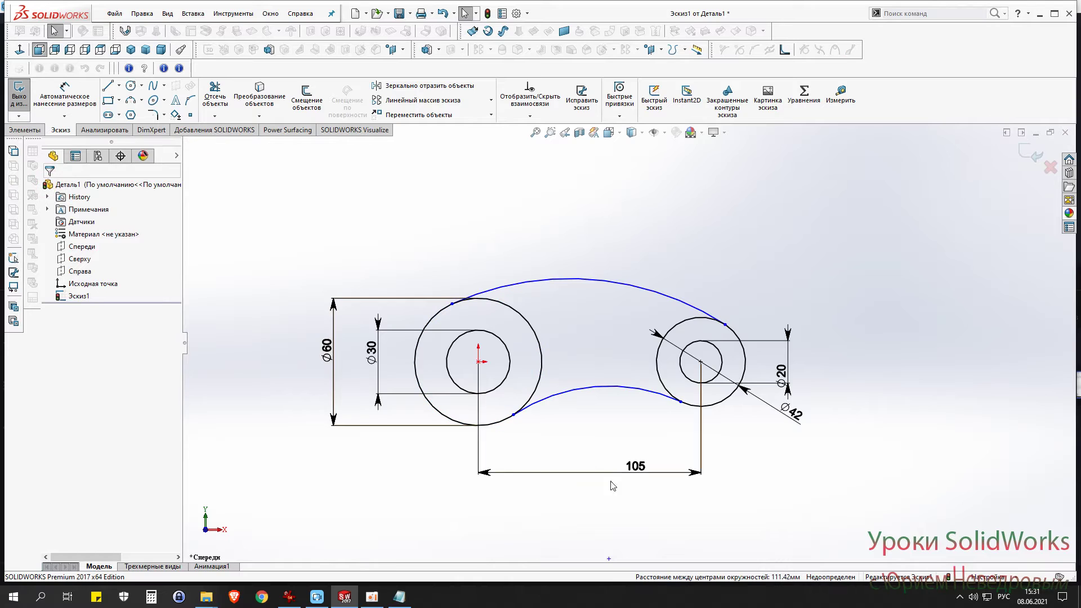
click(647, 394)
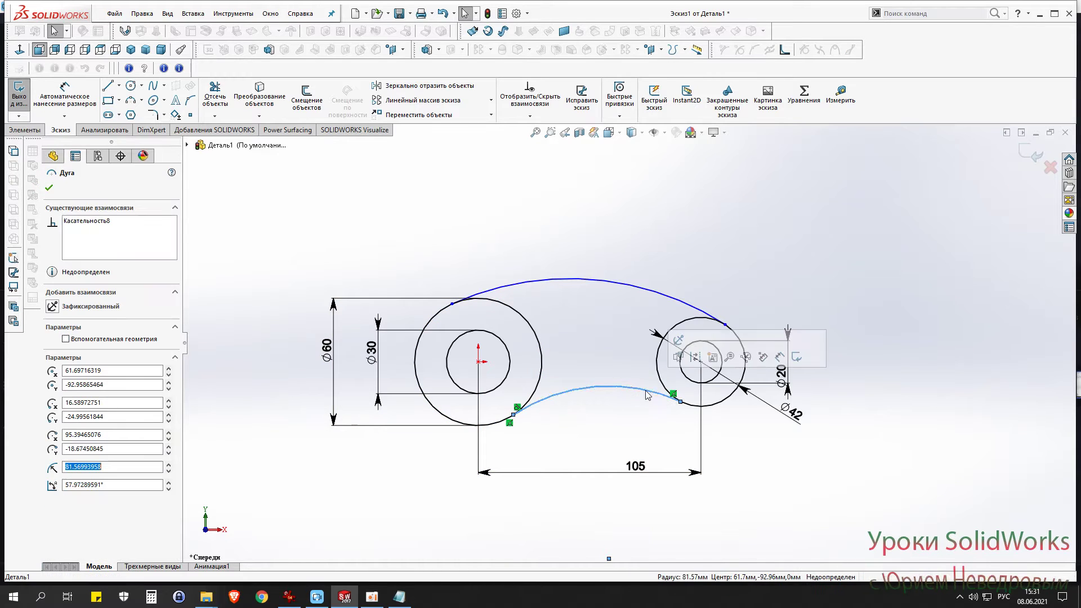
ctrl+click(717, 406)
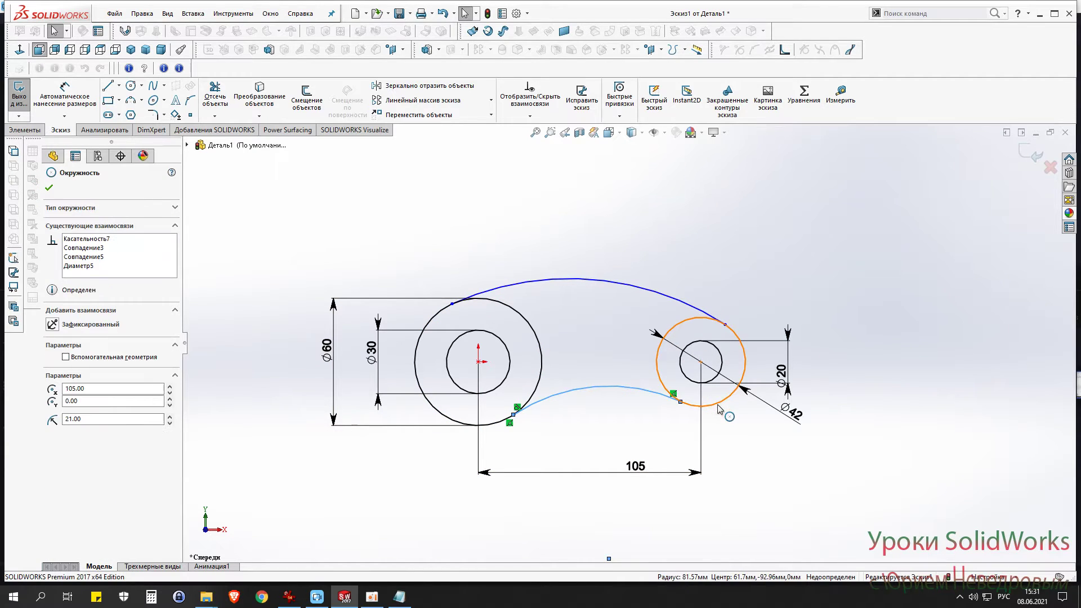
click(50, 384)
click(49, 190)
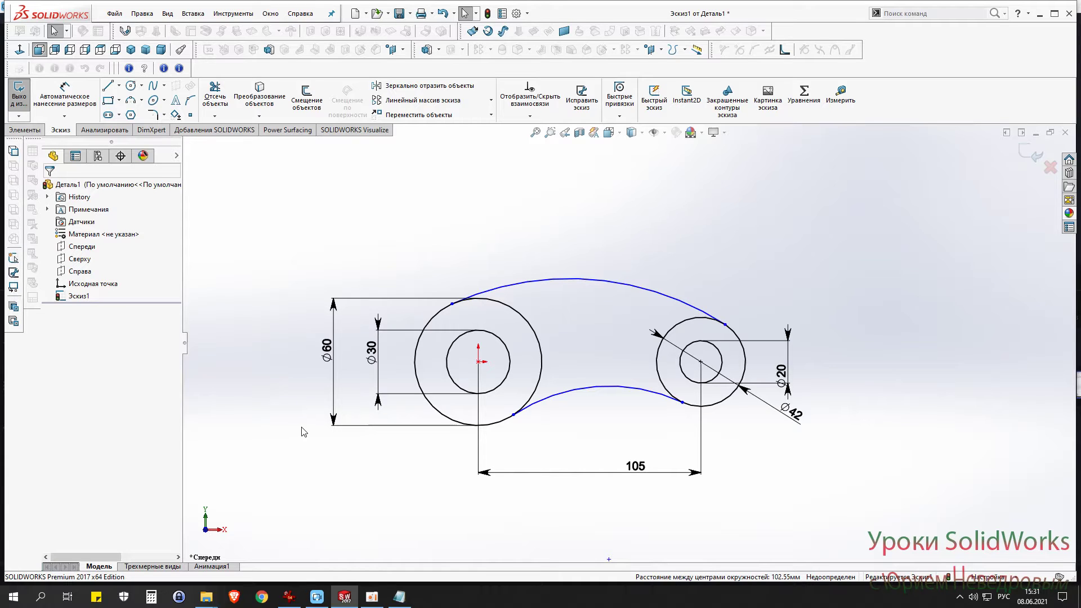
click(89, 103)
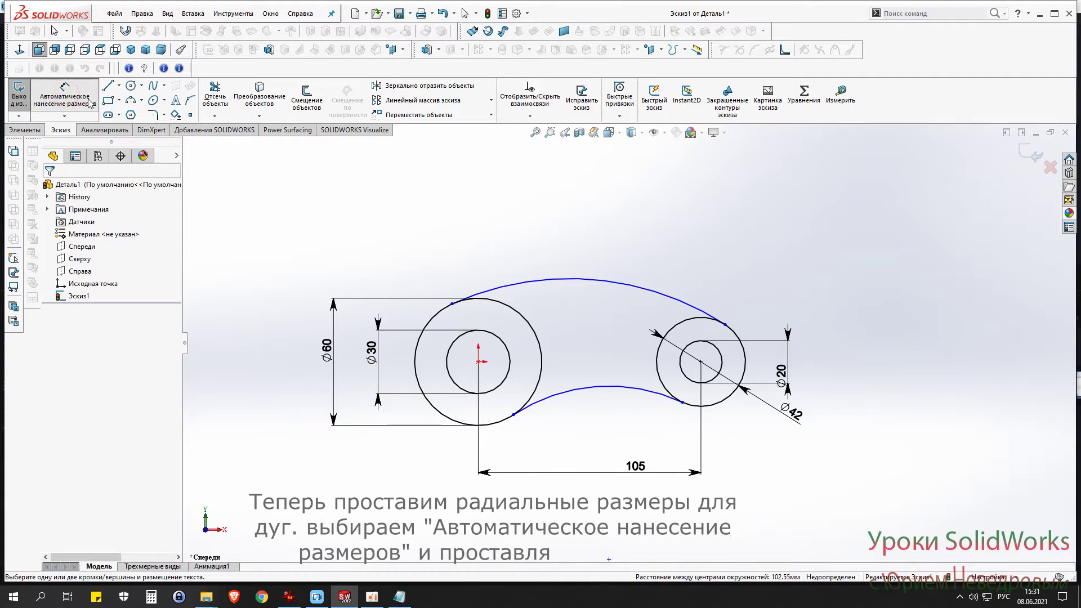
Step: Dimension the upper arc radius to R115 and the lower arc radius to R60
click(624, 285)
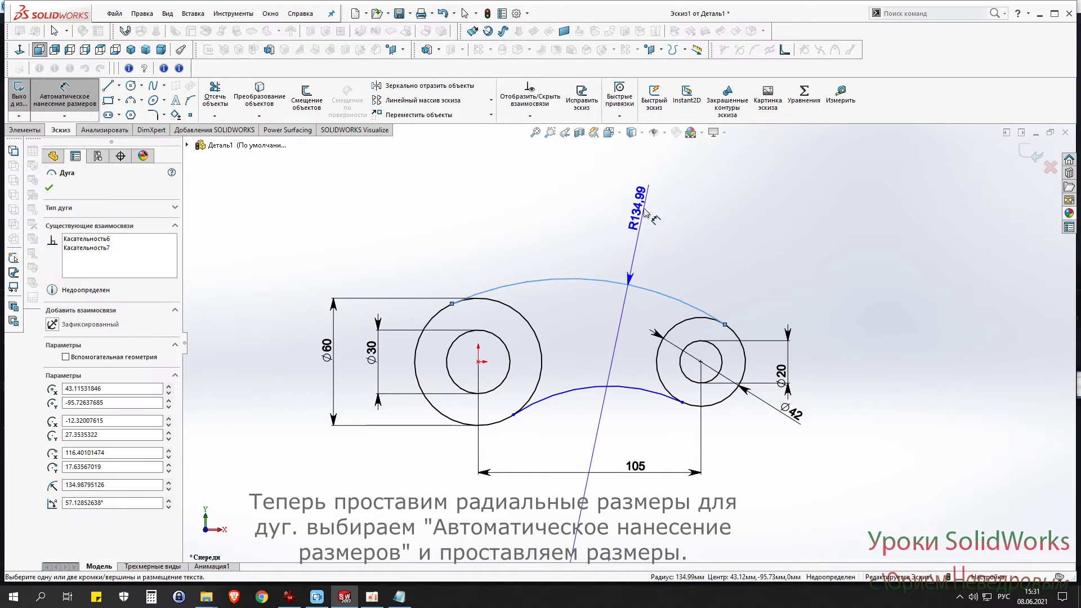
click(642, 204)
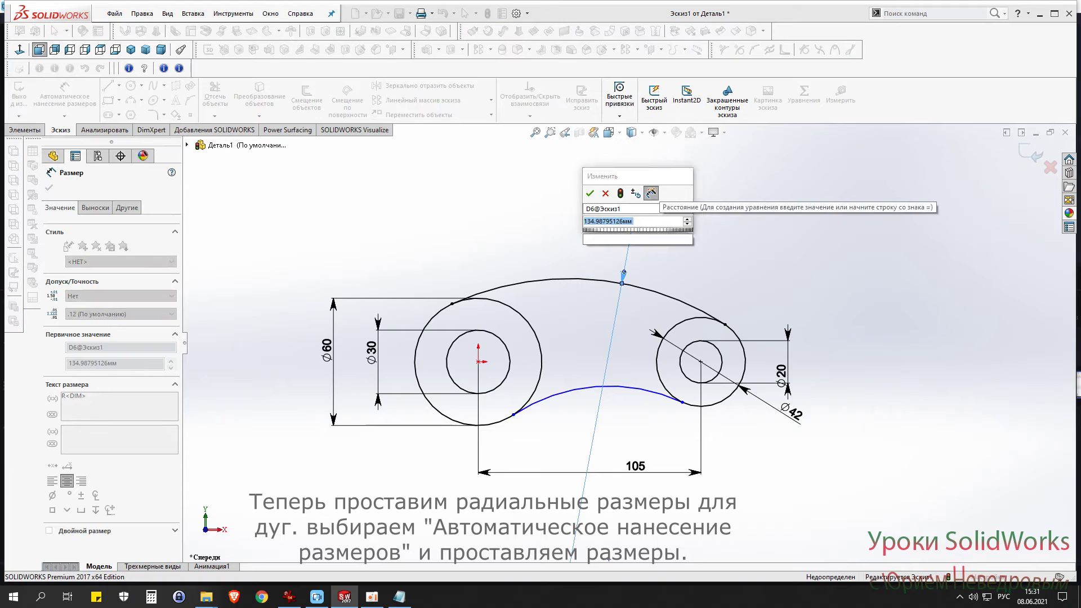
key(Return)
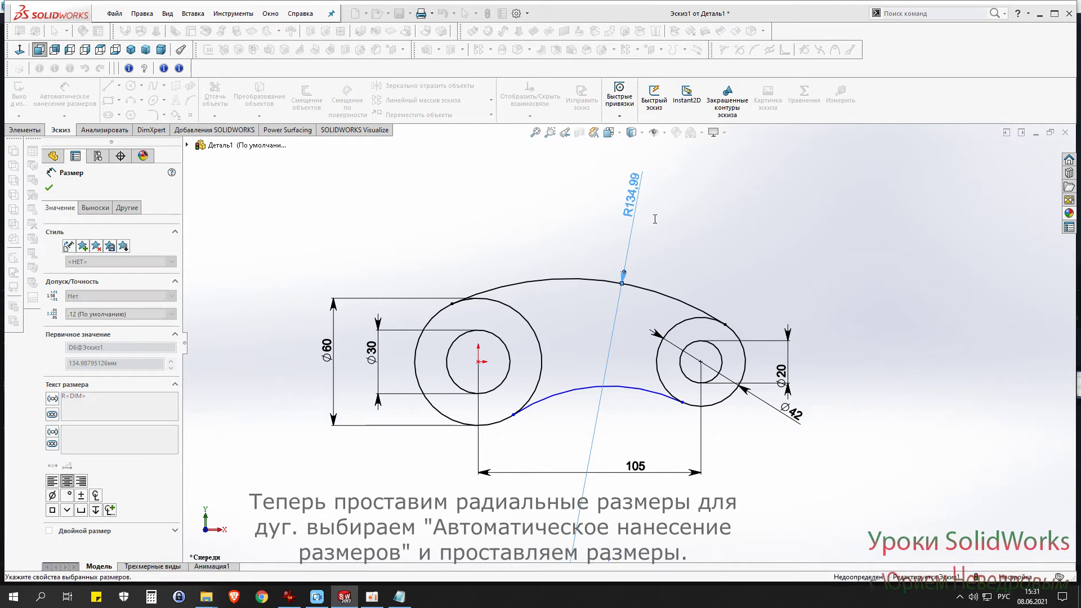
key(Return)
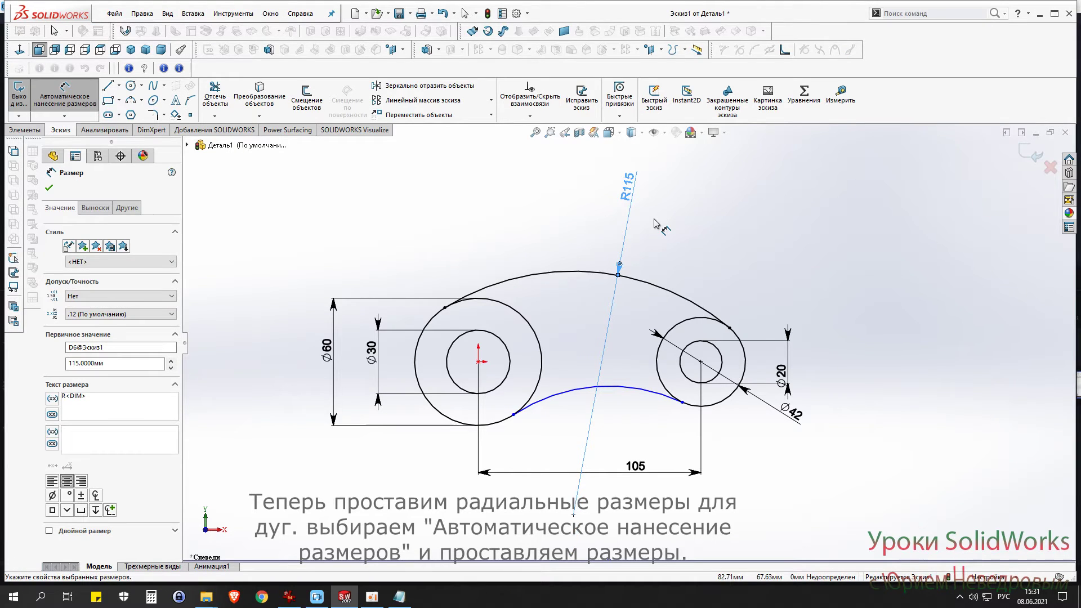
click(621, 386)
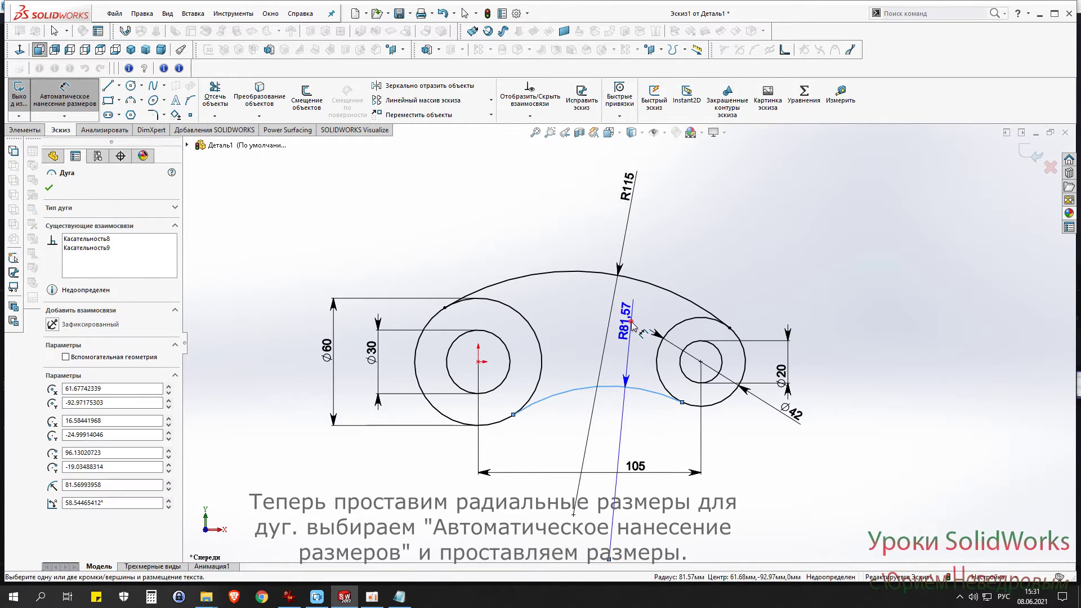
click(632, 330)
text(60)
key(Return)
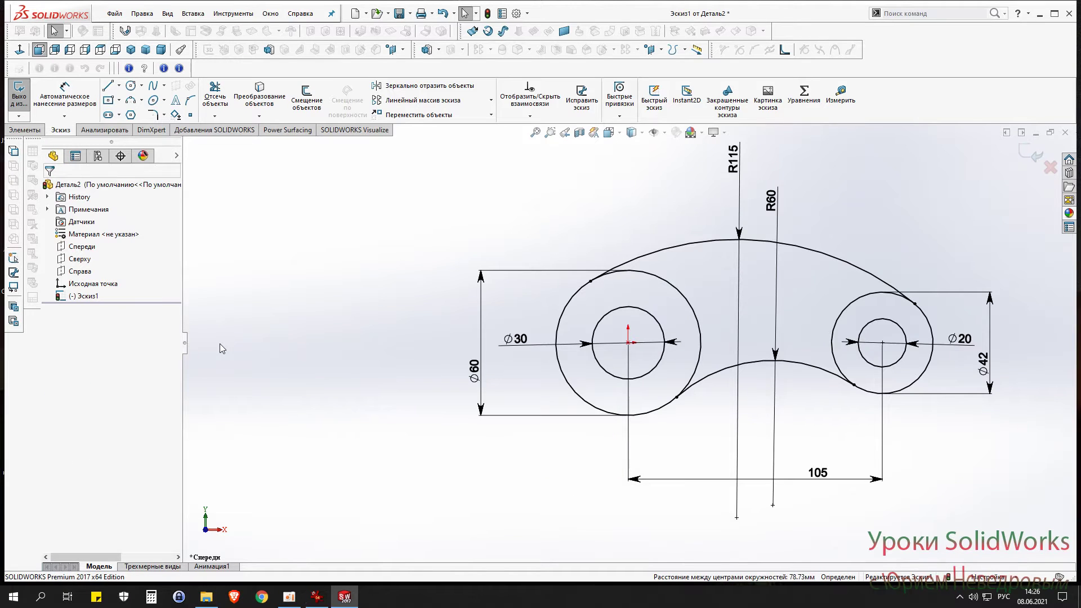
Step: Offset the R115 upper arc 8 mm as construction geometry
click(308, 102)
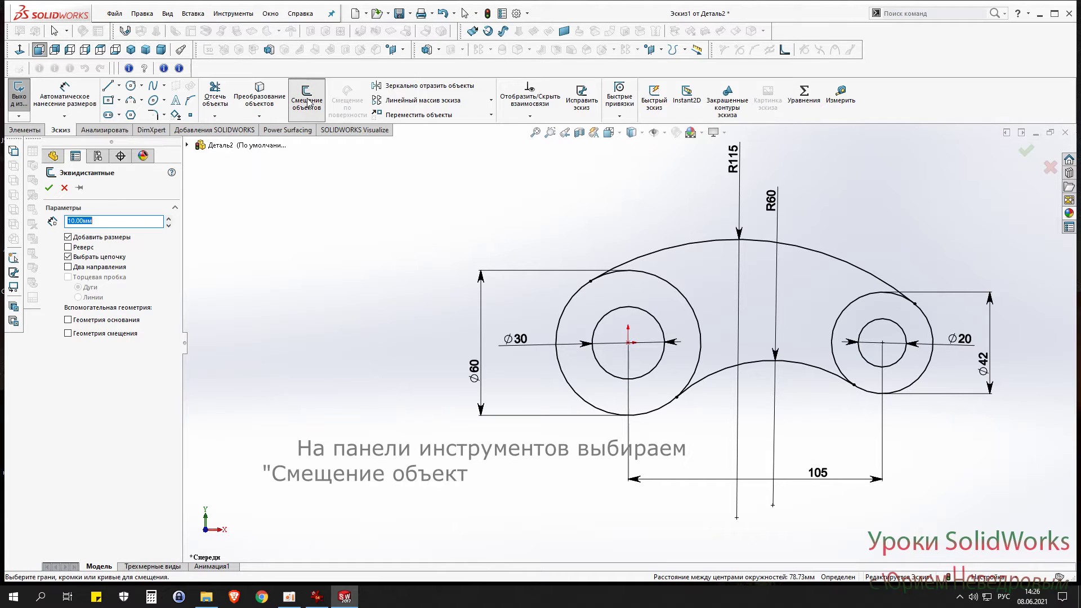
text(8)
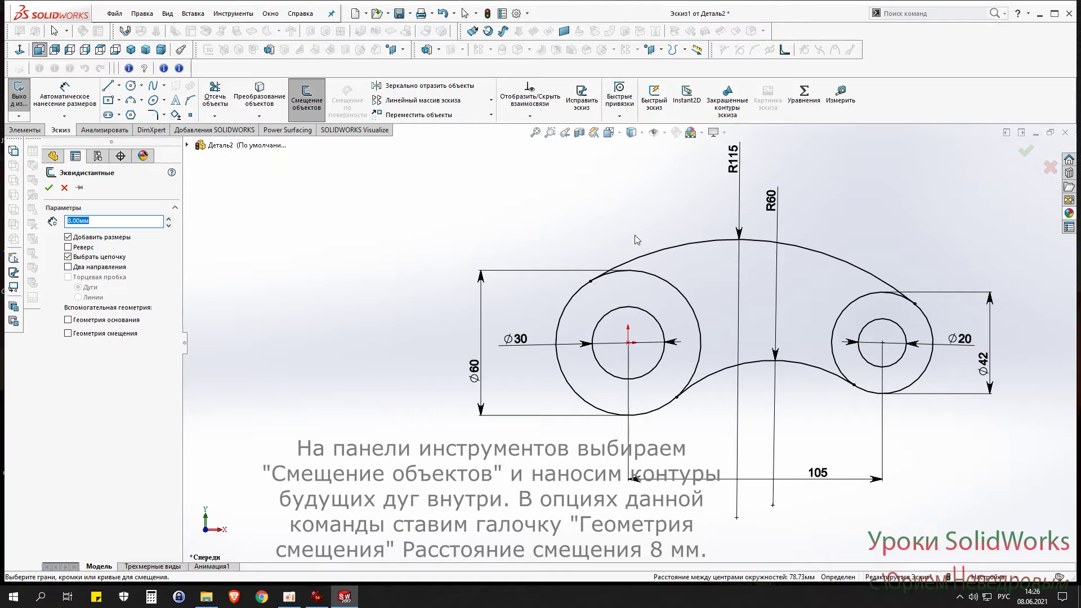
click(707, 247)
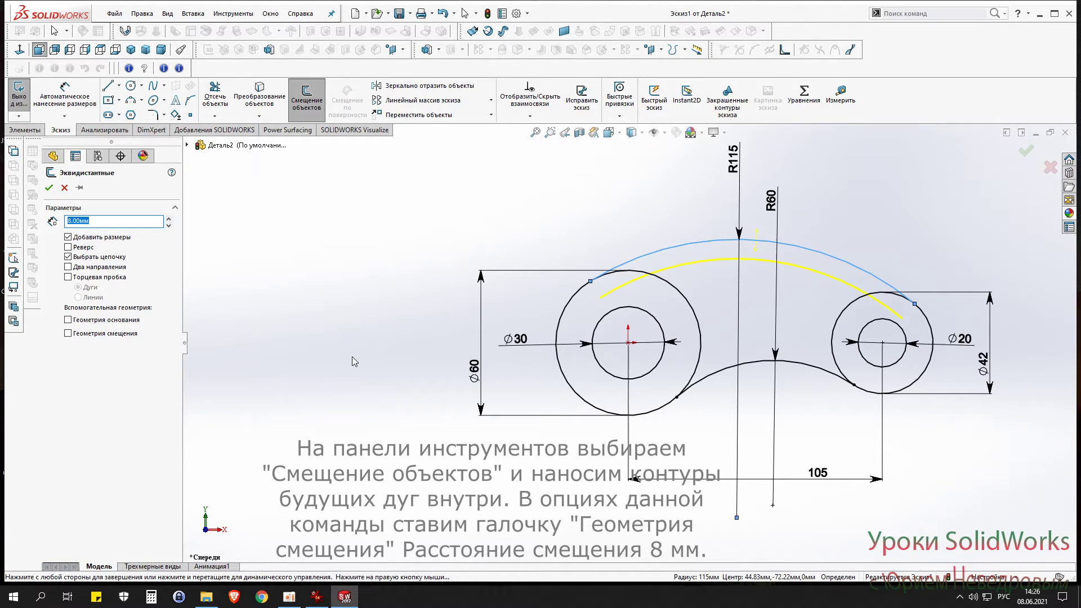
click(69, 333)
click(49, 187)
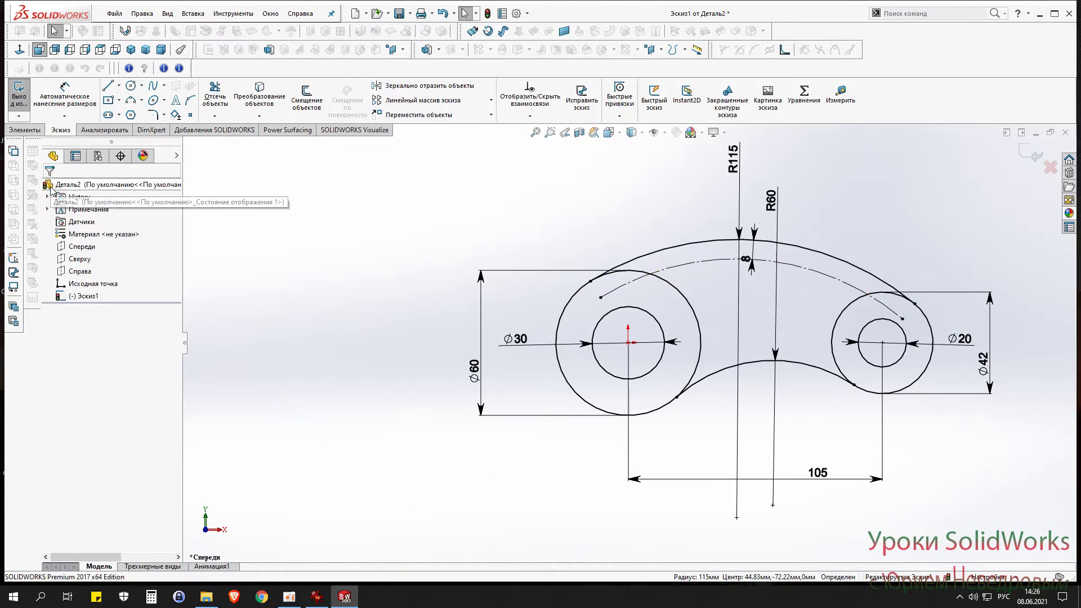
Step: Offset the lower arc 8 mm inward, reversed, as construction geometry
click(721, 373)
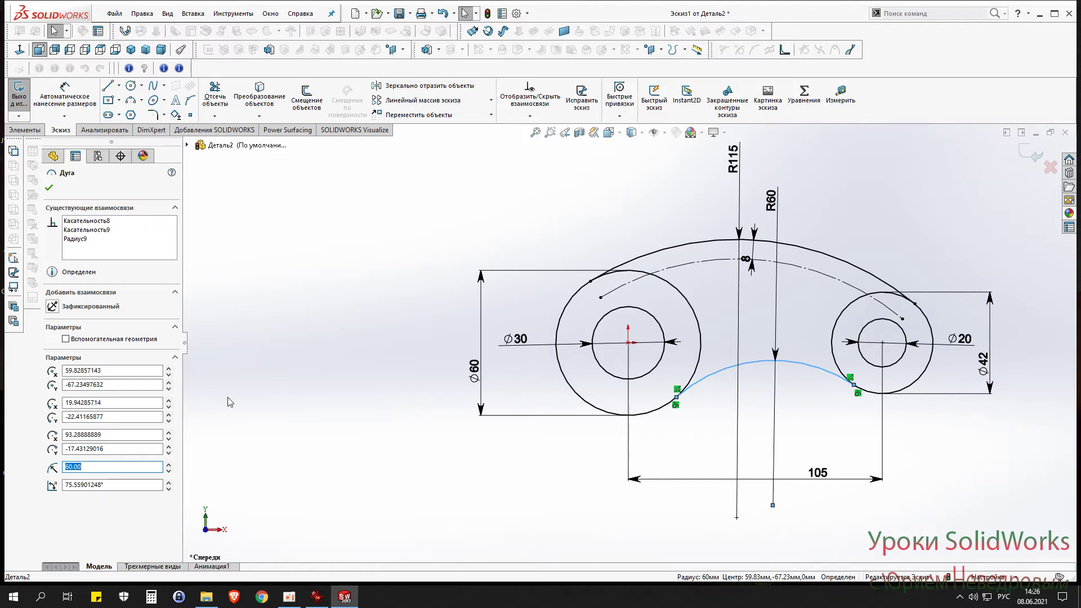
click(306, 102)
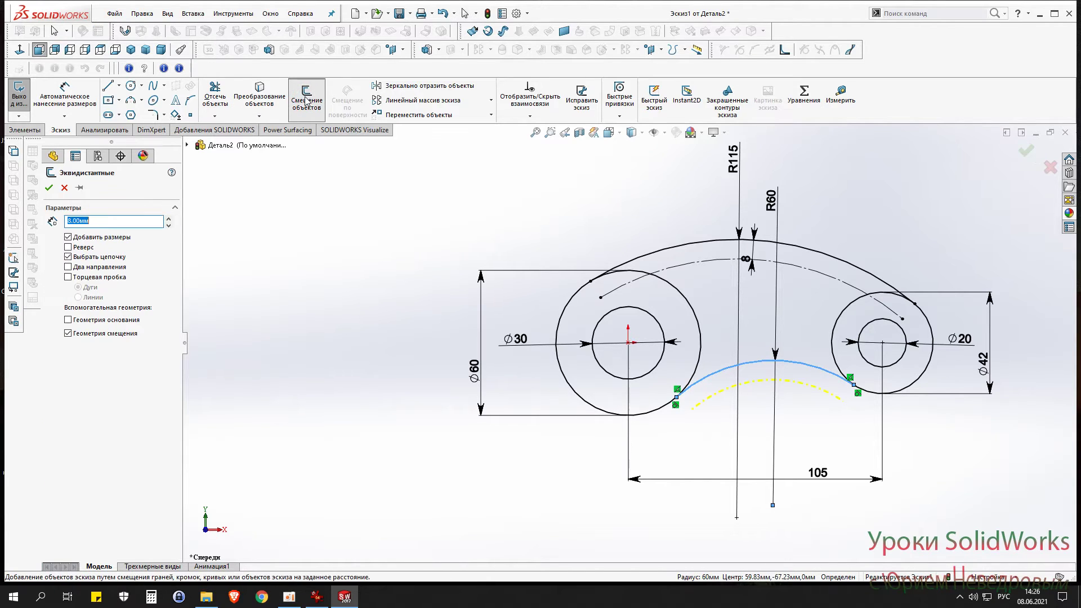
click(67, 247)
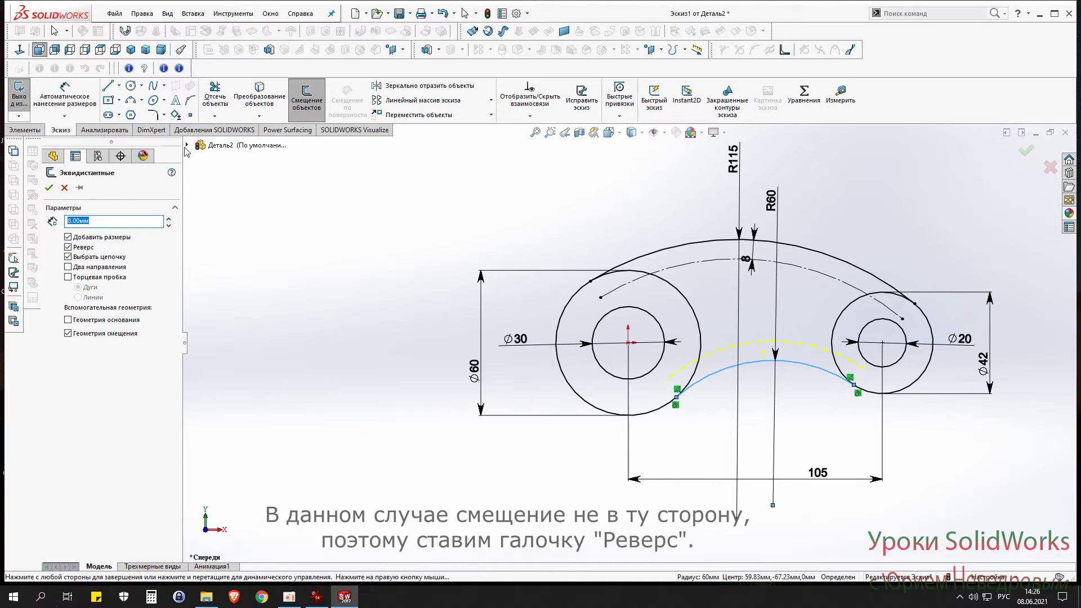
click(49, 188)
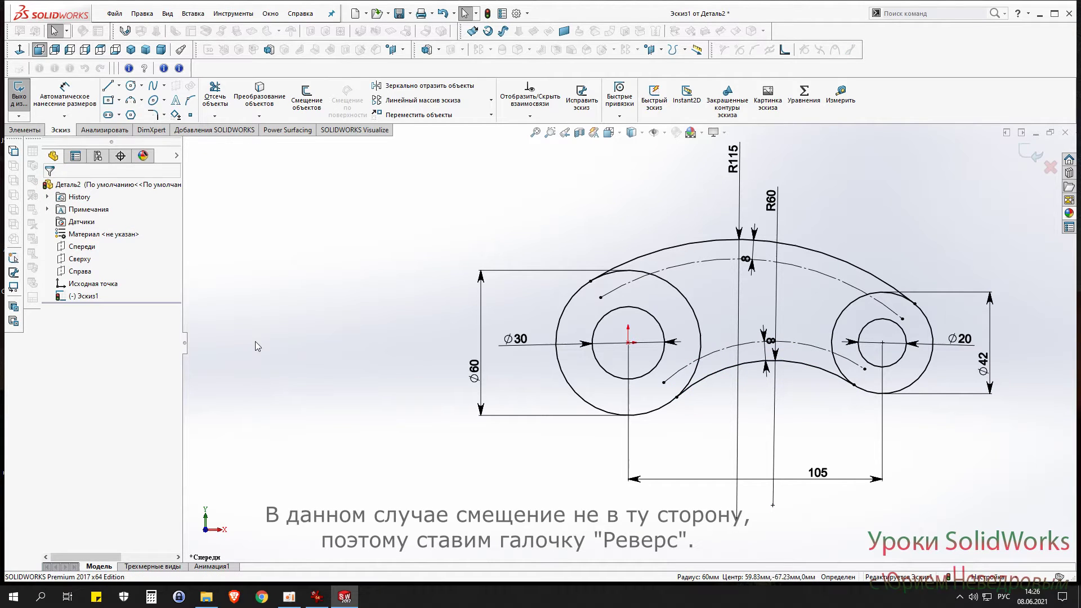
Step: Draw the upper 3-point arc from the left to the right circle, tangent to its offset contour
click(131, 103)
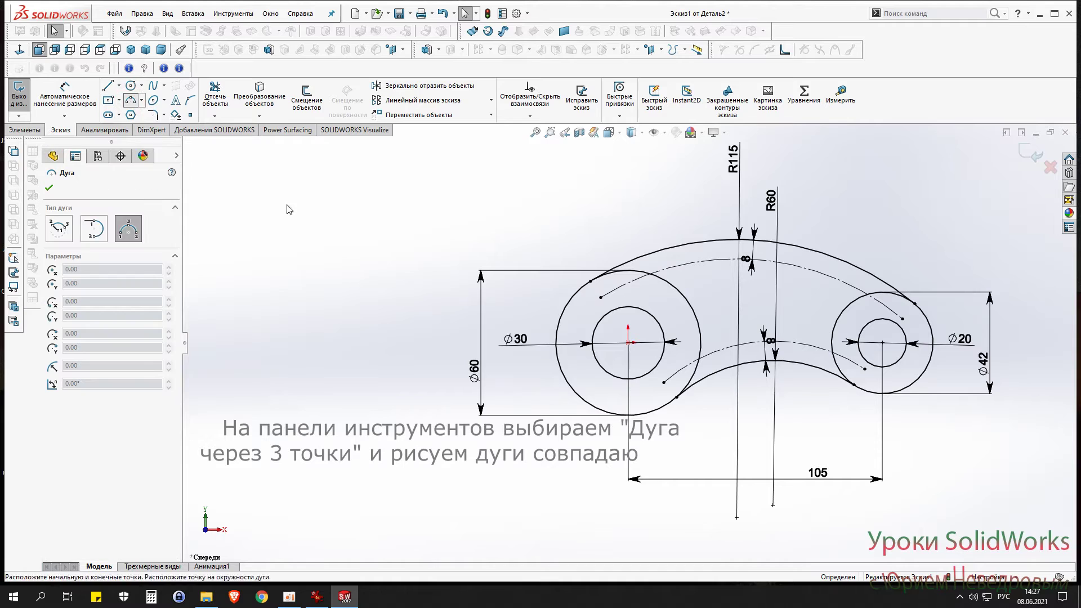
scroll(668, 288, up, 2)
scroll(667, 288, up, 2)
scroll(667, 315, down, 2)
scroll(667, 324, down, 2)
scroll(665, 320, down, 3)
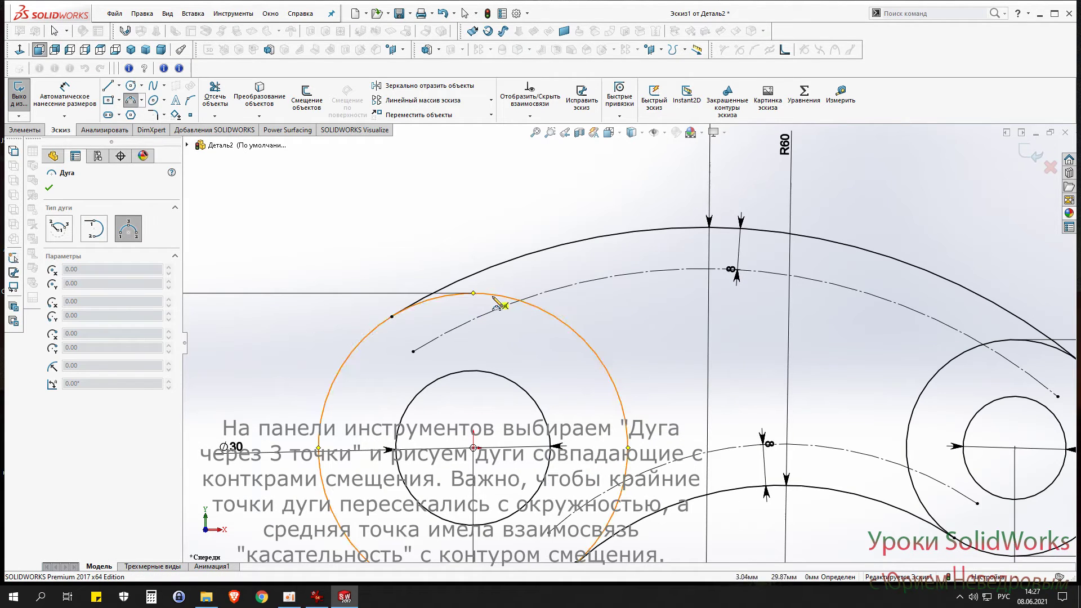
click(521, 301)
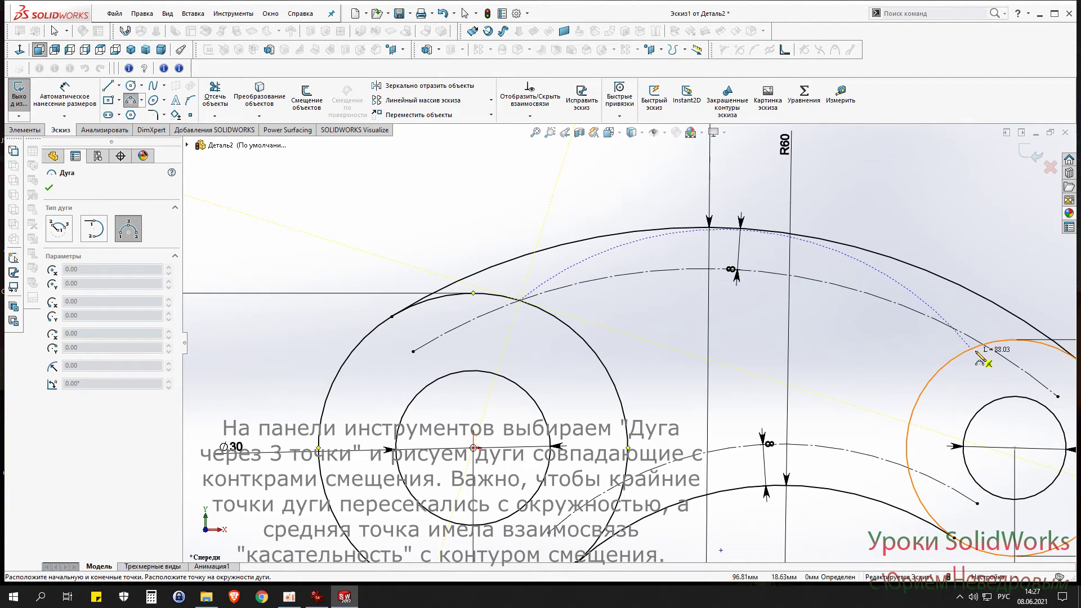
click(983, 345)
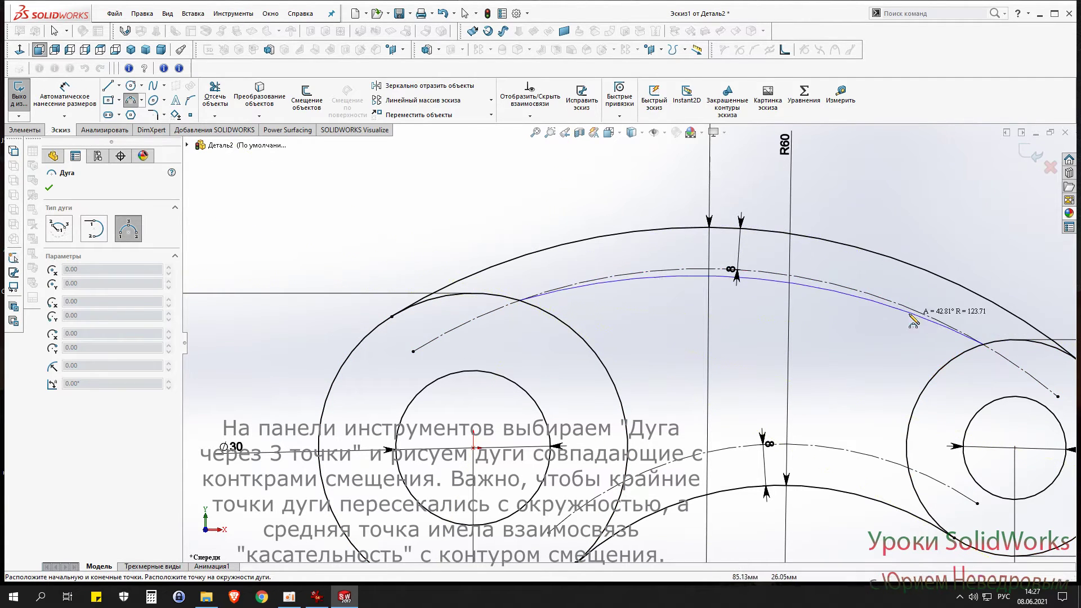
click(816, 280)
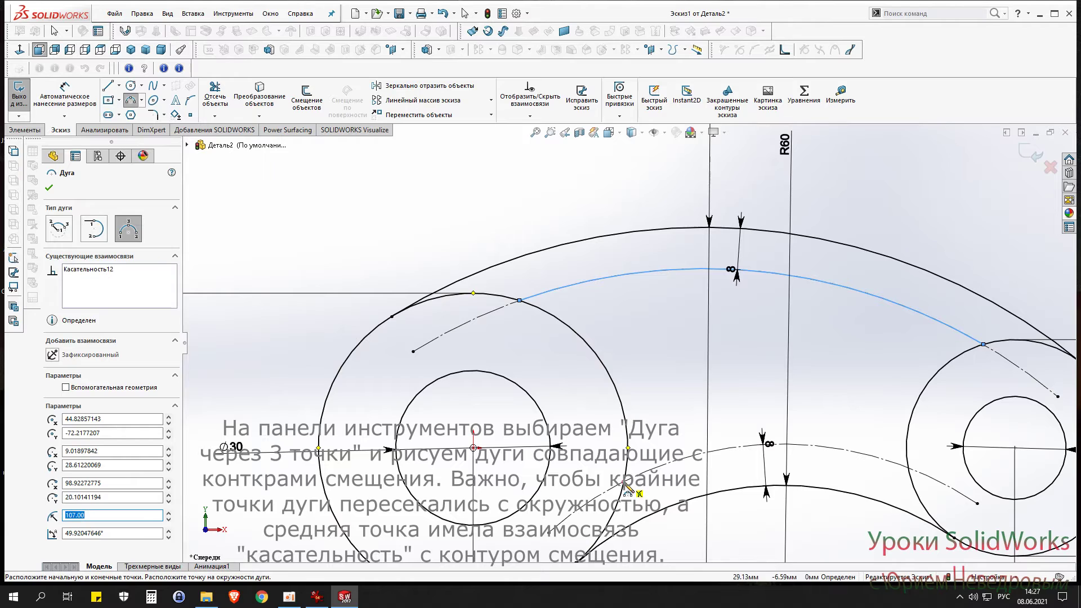
Step: Draw the lower 3-point arc between the circles, tangent to its offset contour
click(625, 485)
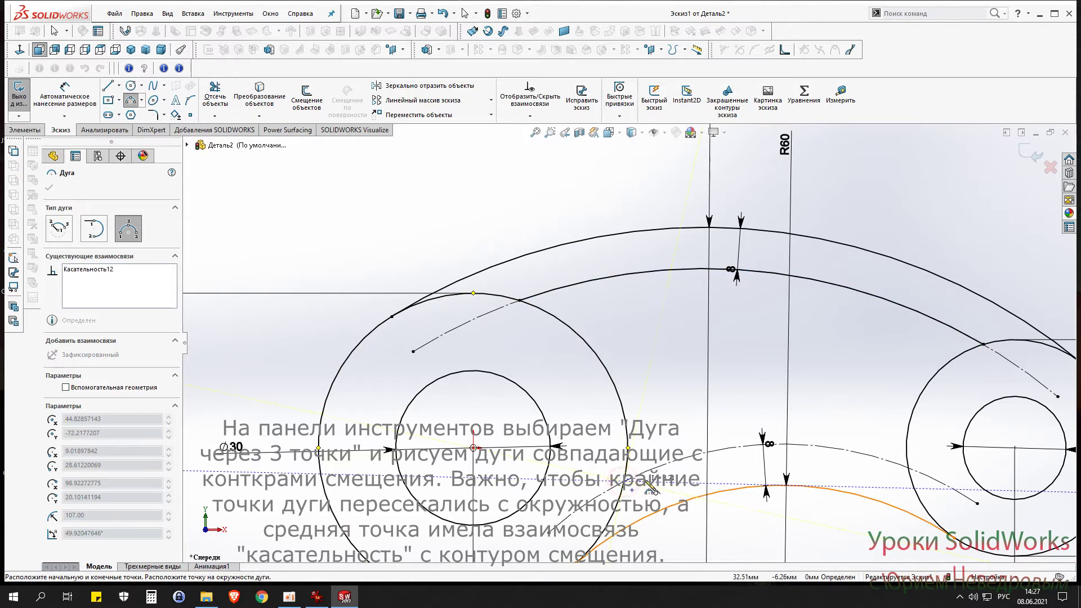
click(909, 469)
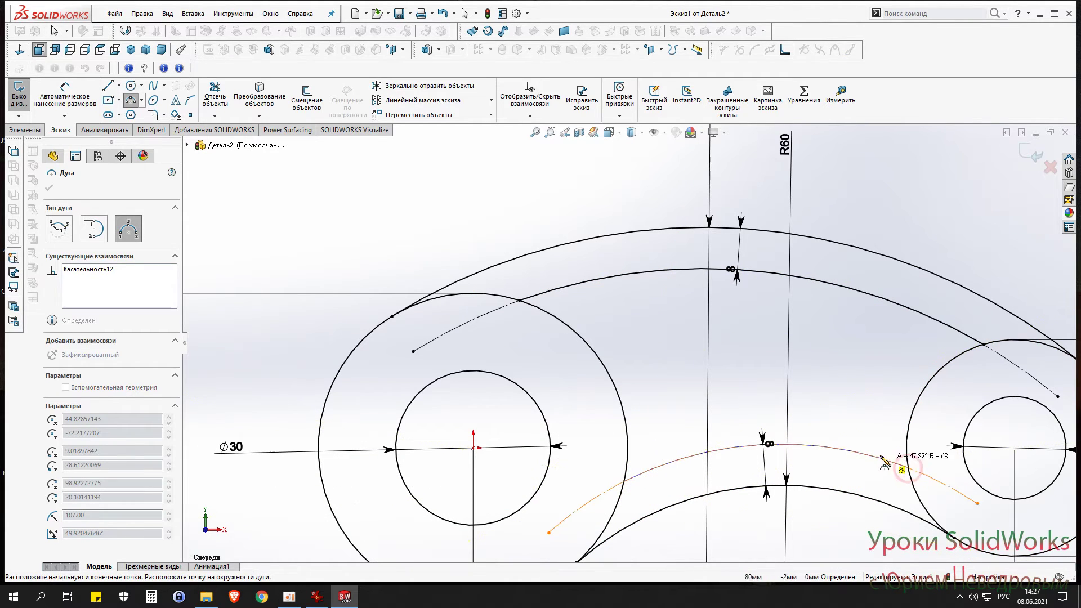
click(853, 452)
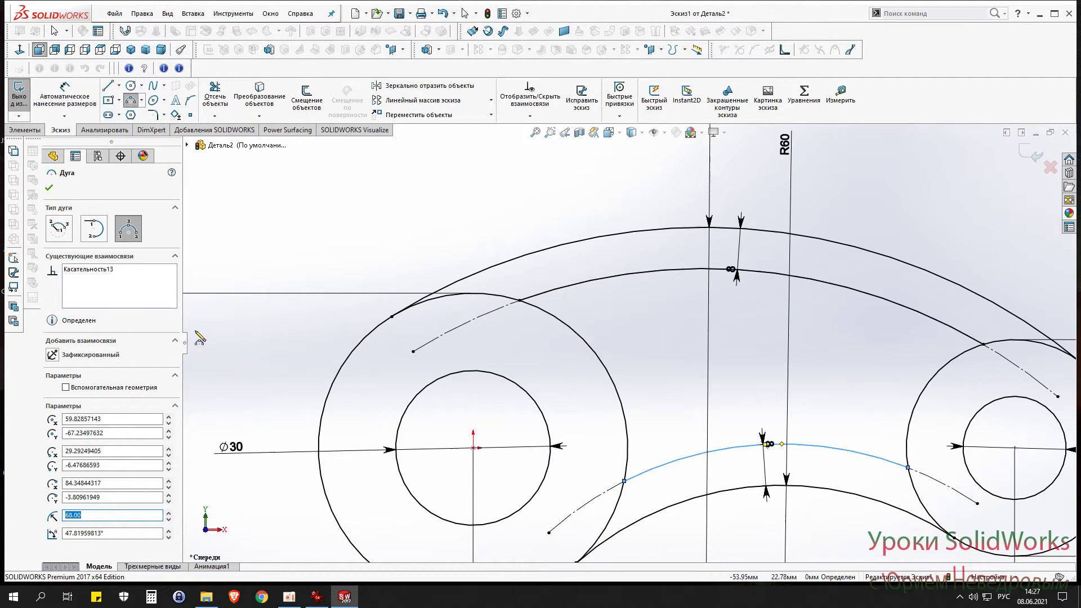
click(49, 188)
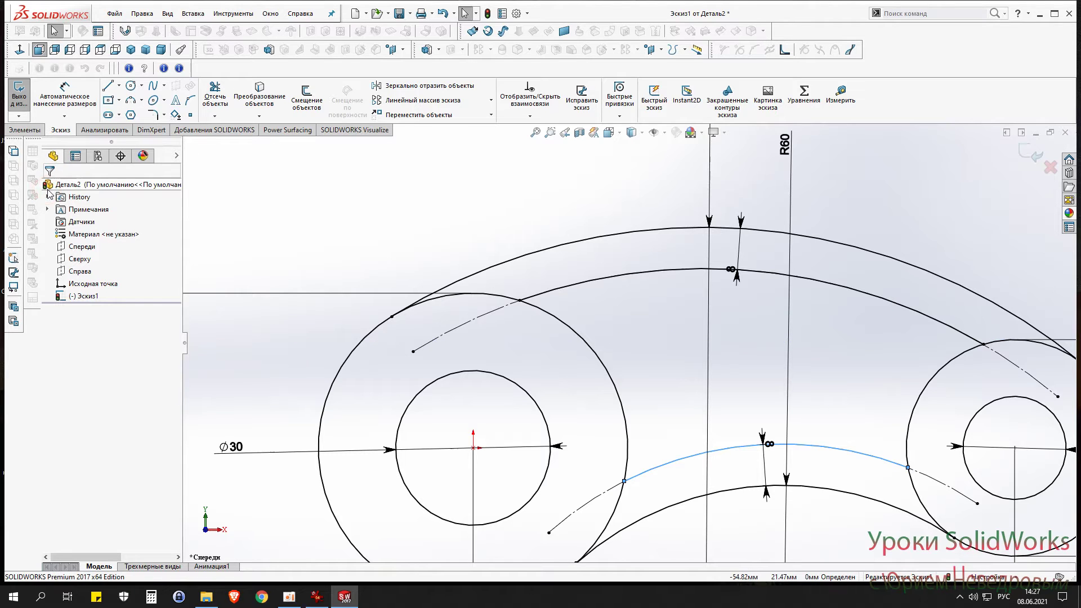
Step: Power-trim the upper and lower dashed construction arcs and the excess circle segments between the bosses
click(213, 100)
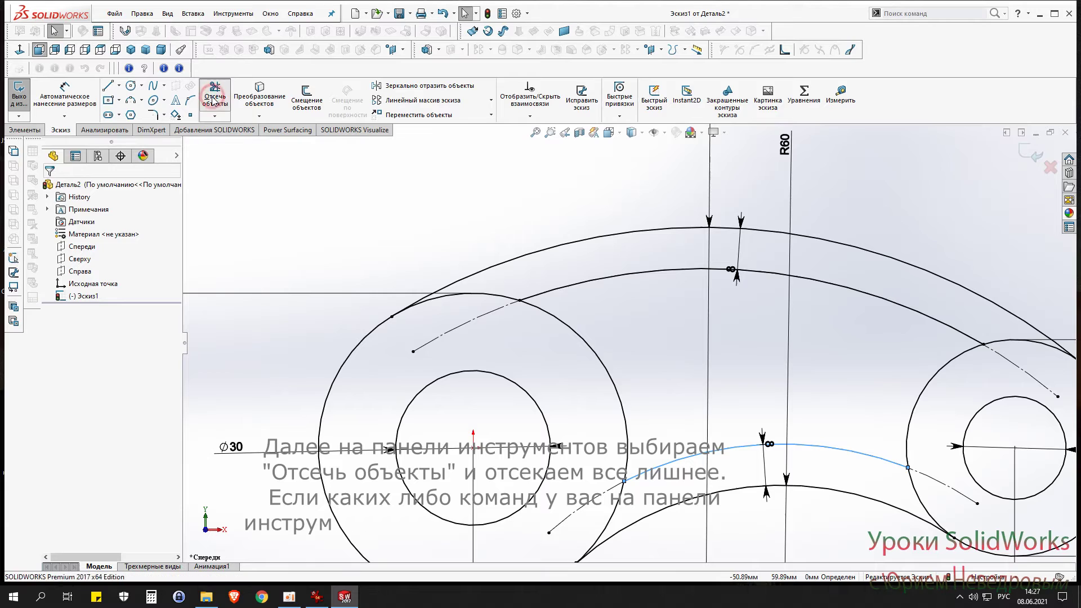
mouse_move(477, 332)
mouse_down()
mouse_move(453, 326)
mouse_move(500, 289)
mouse_up()
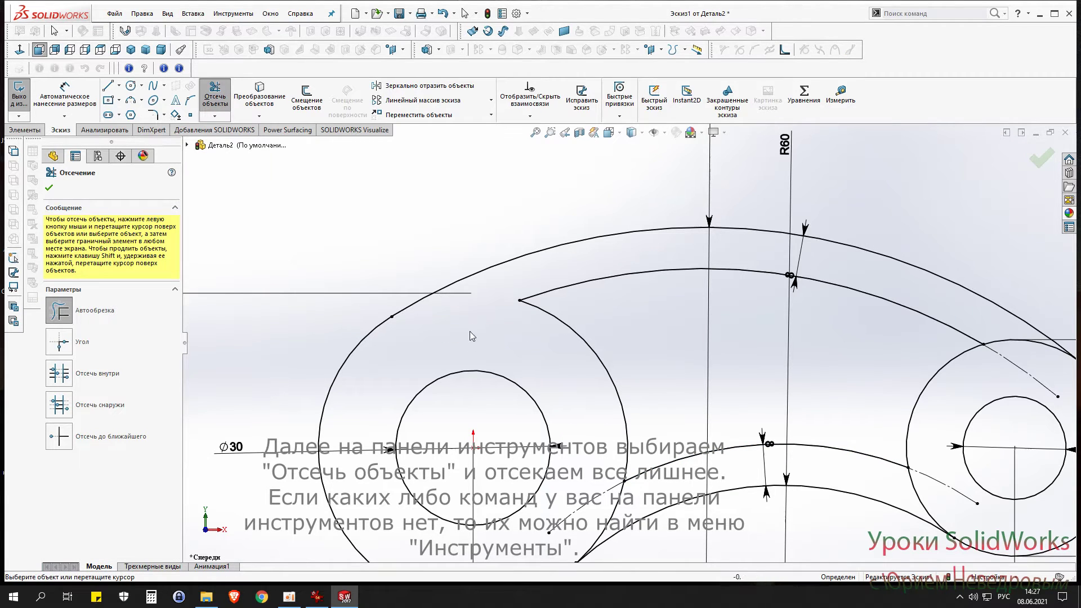
drag(579, 535, 585, 491)
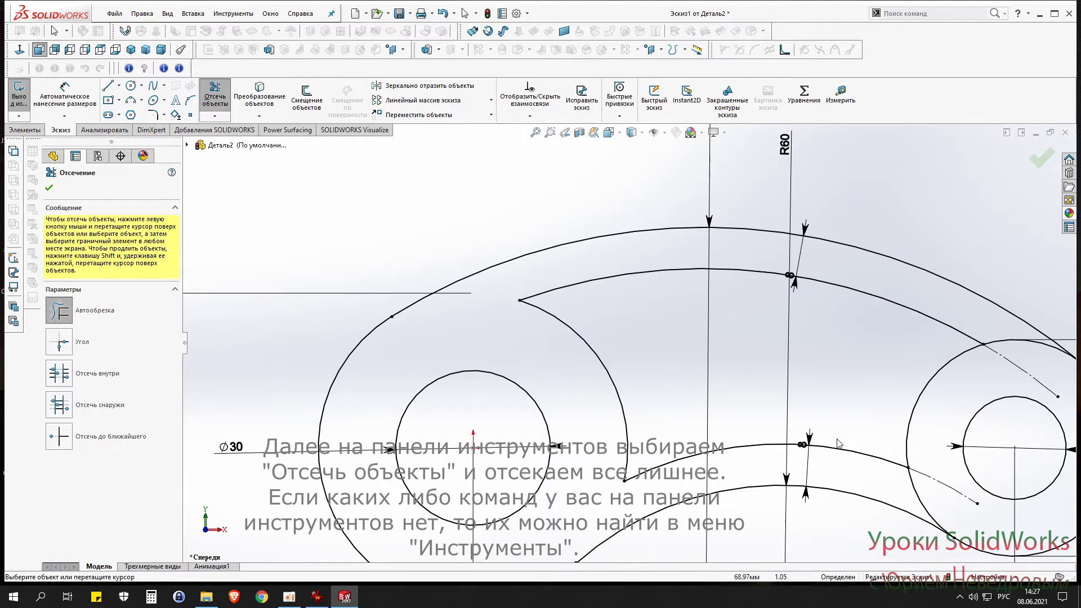
drag(1003, 382, 1005, 336)
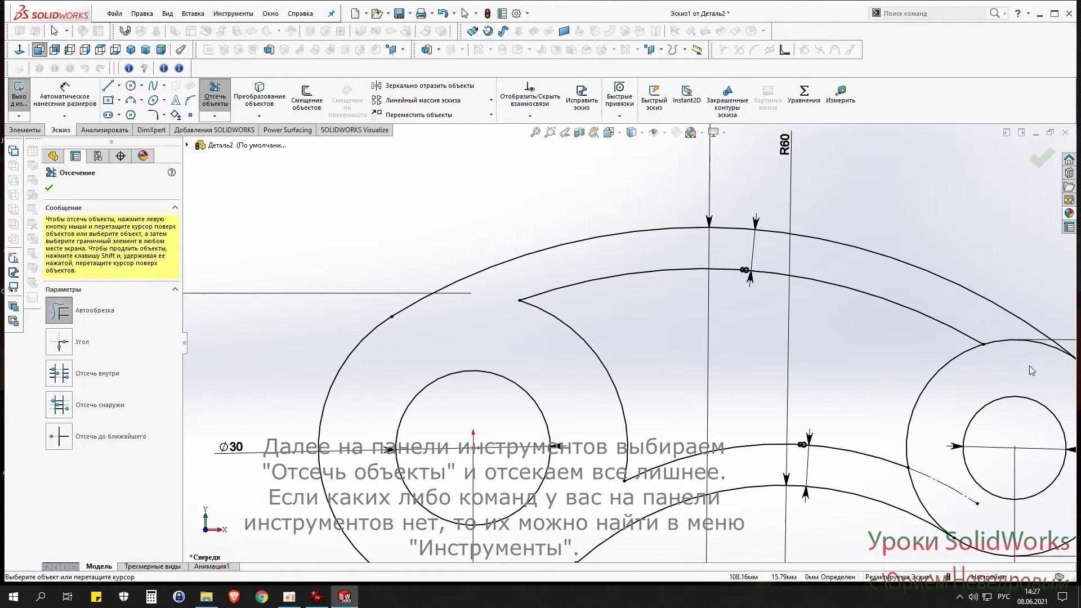
drag(953, 481, 926, 498)
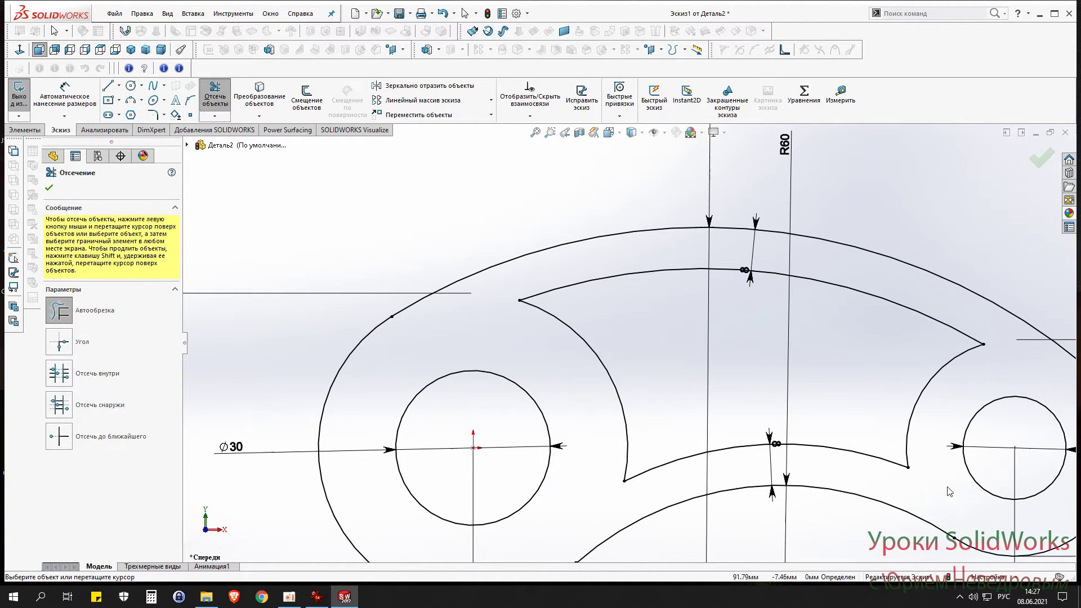
click(51, 189)
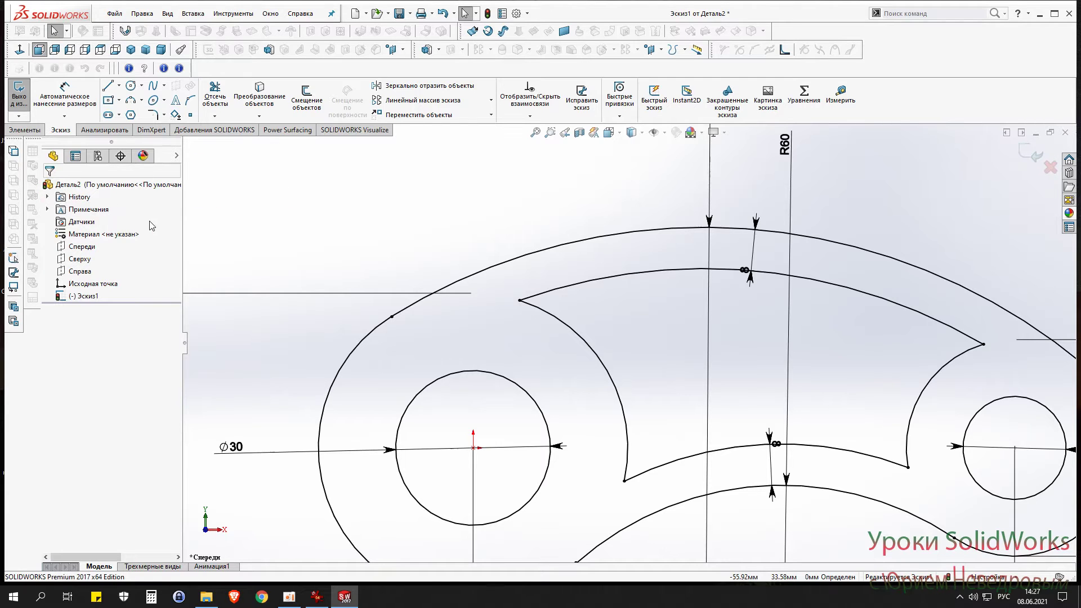
Step: Round all four corners of the inner cutout with 8 mm sketch fillets
click(152, 114)
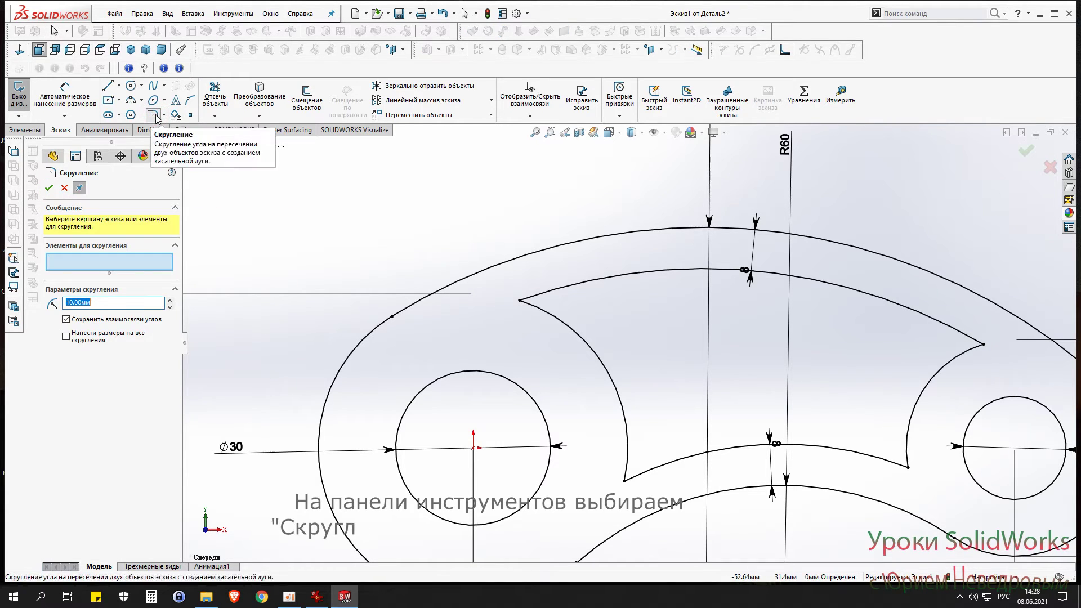
text(8)
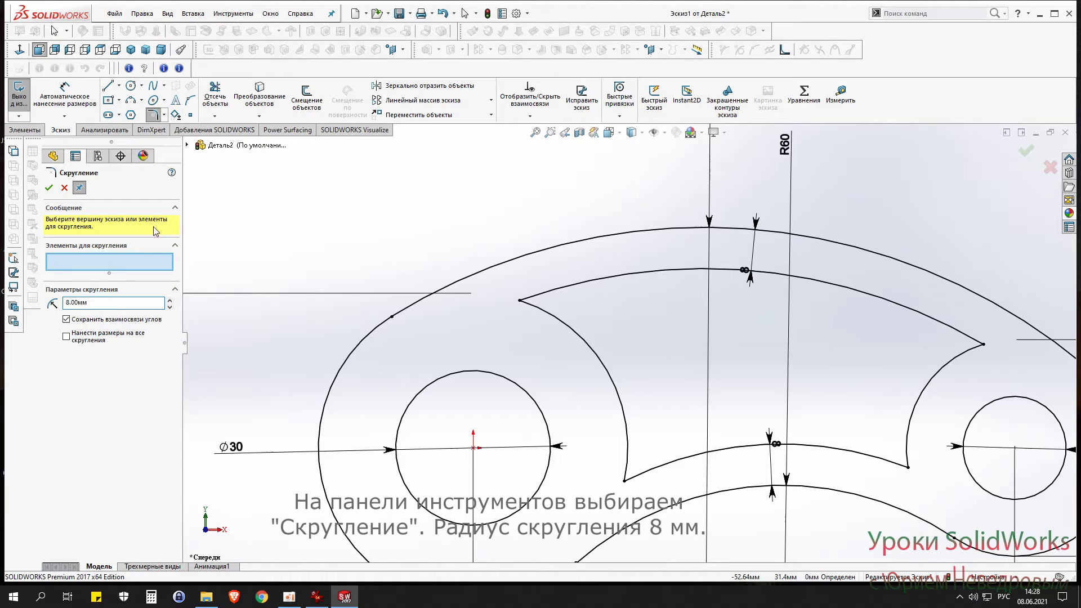
click(520, 300)
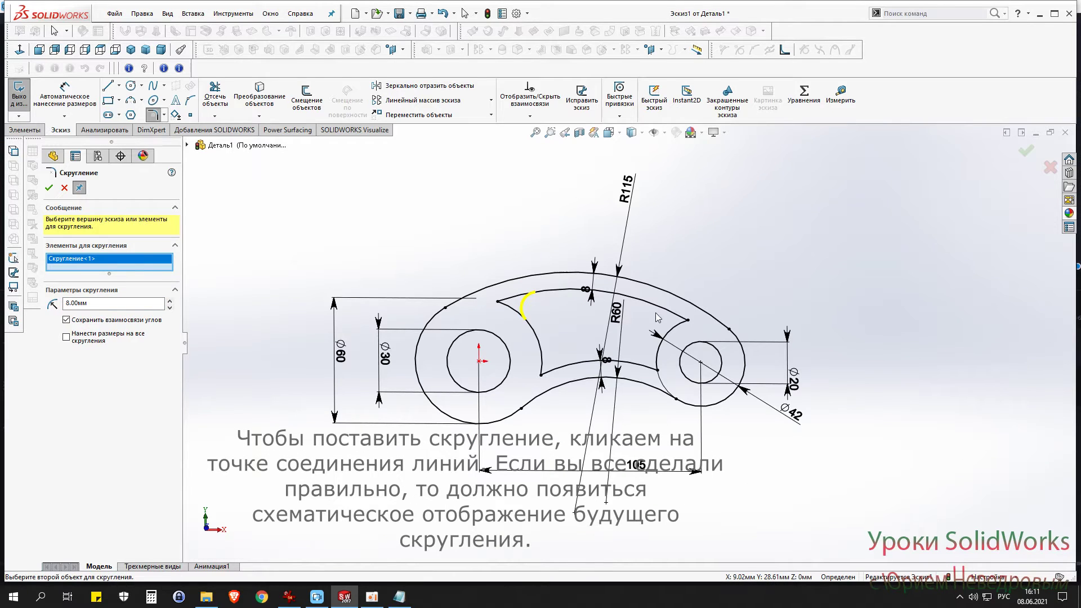
click(688, 320)
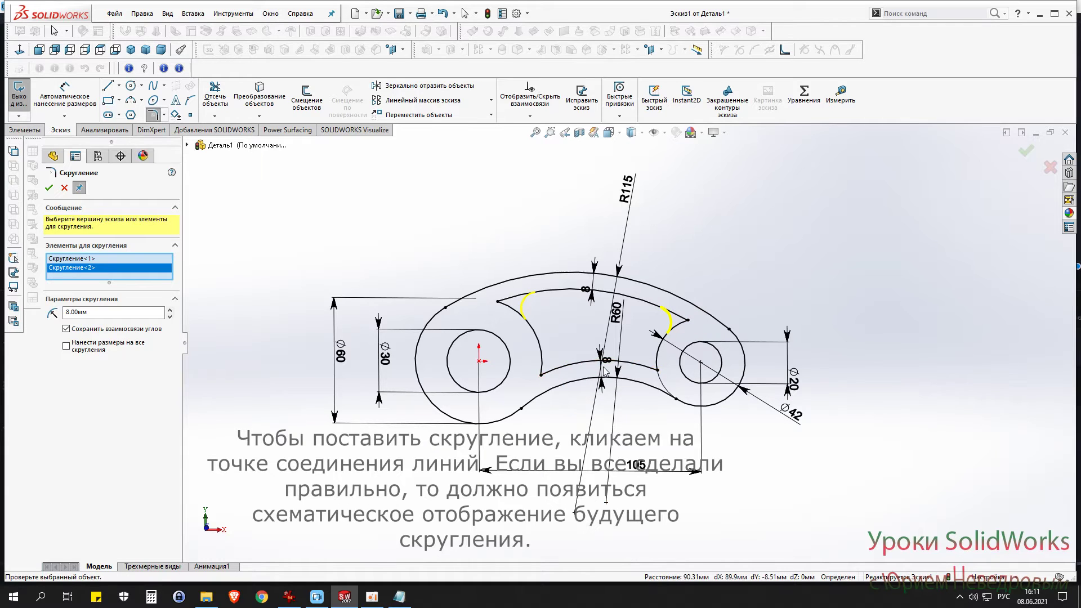
click(658, 371)
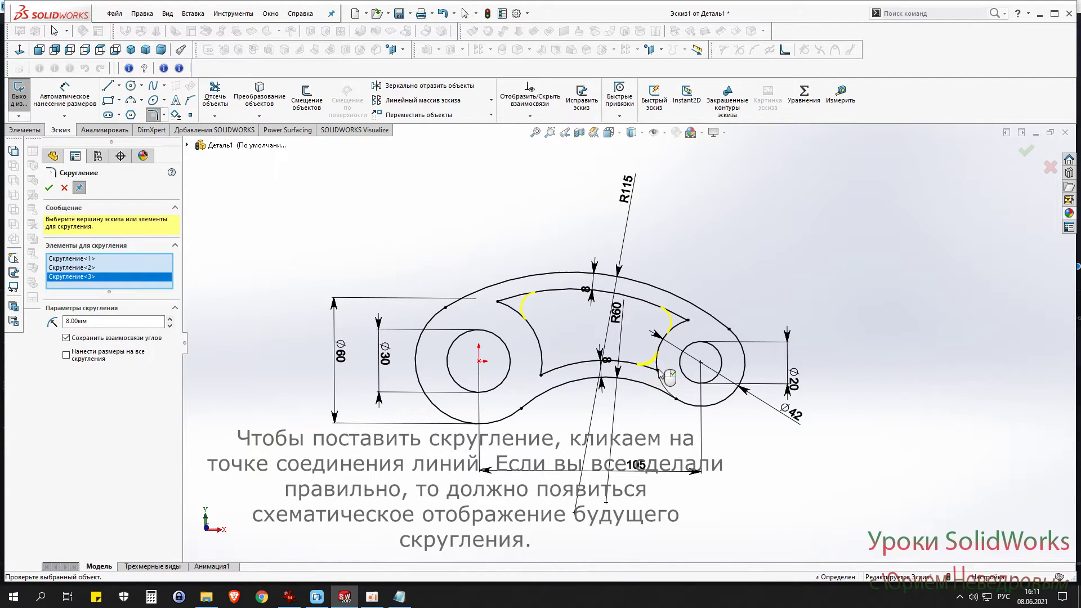
click(49, 188)
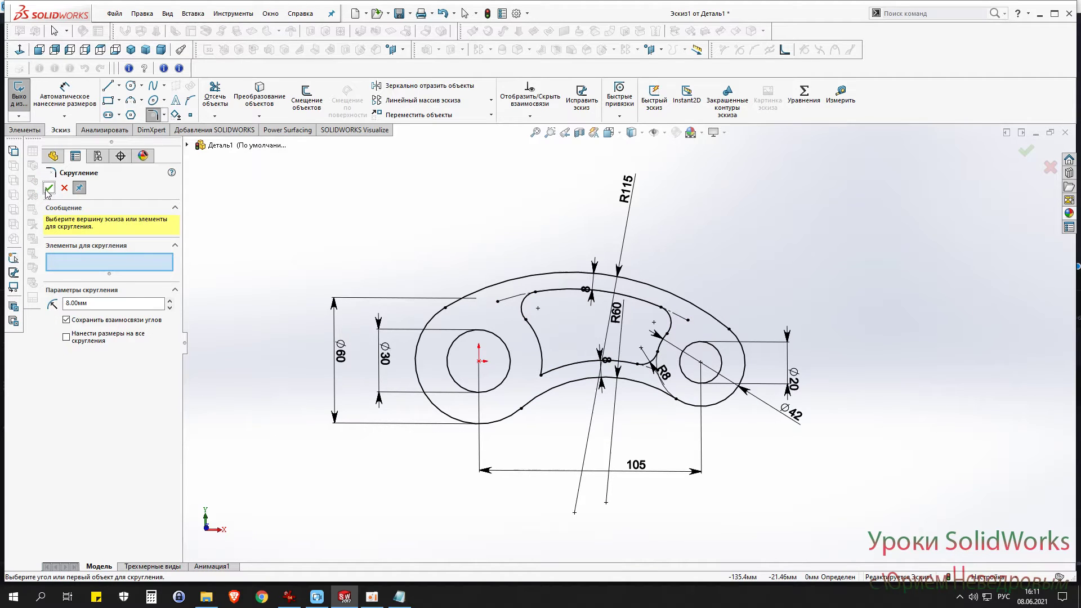
click(541, 375)
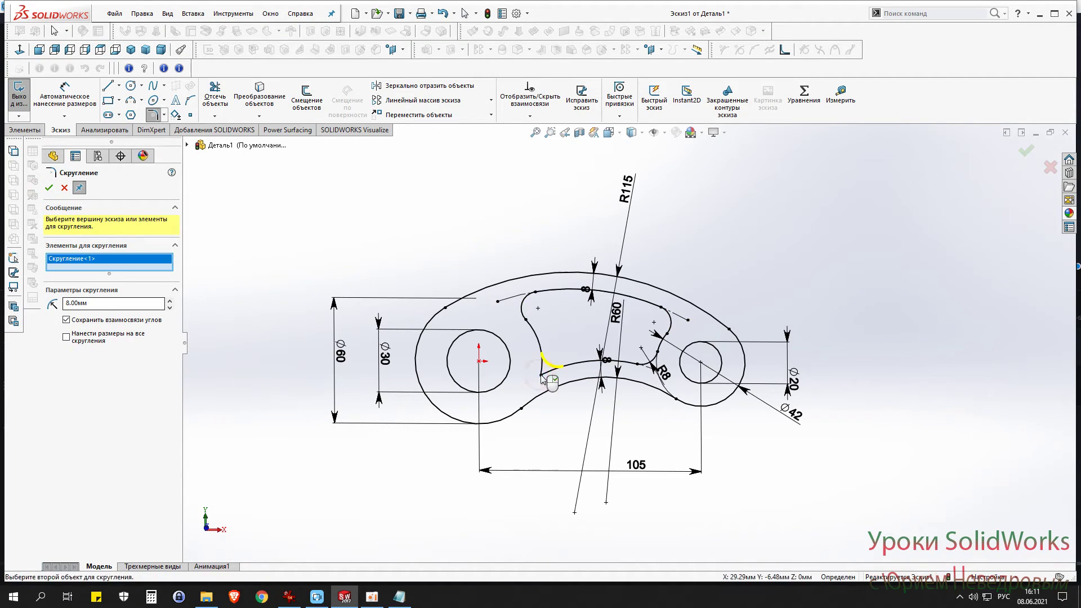
click(49, 189)
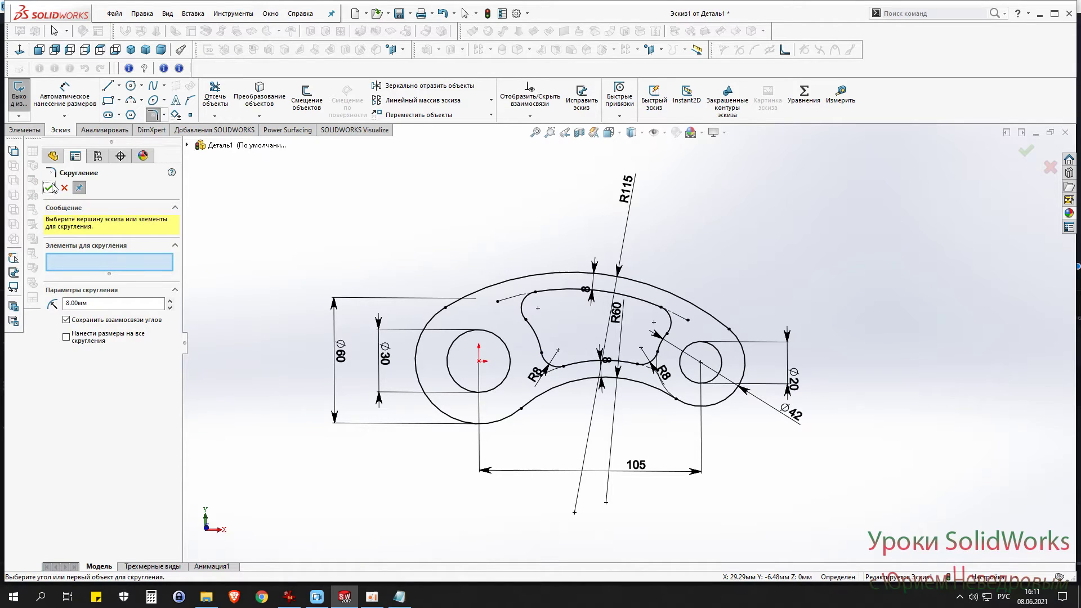
click(49, 189)
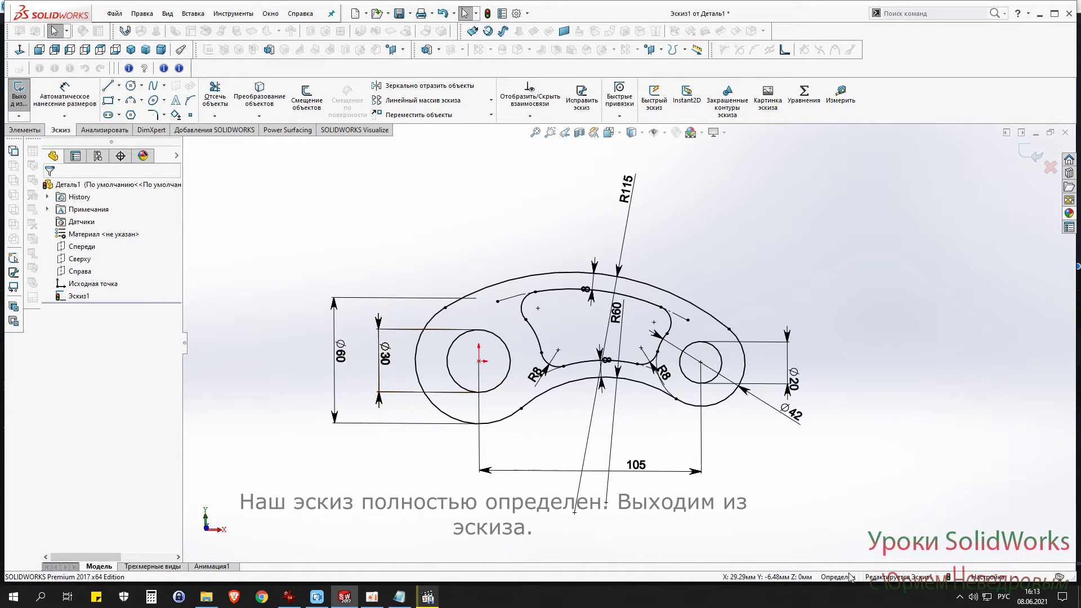
Step: Exit the sketch and extrude the link sketch with Selected Contours cleared
click(19, 96)
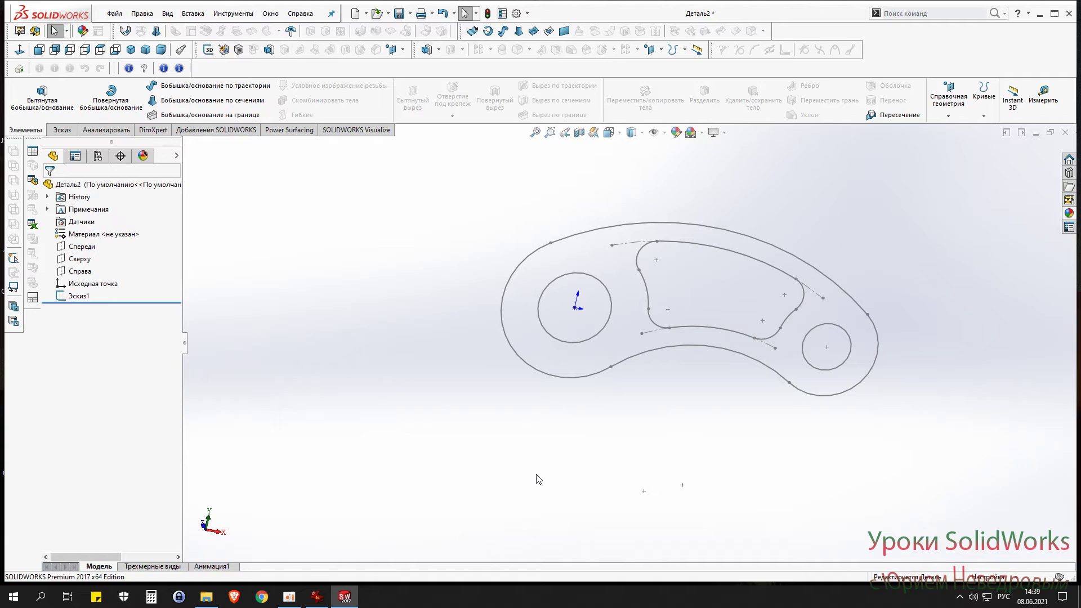
click(45, 105)
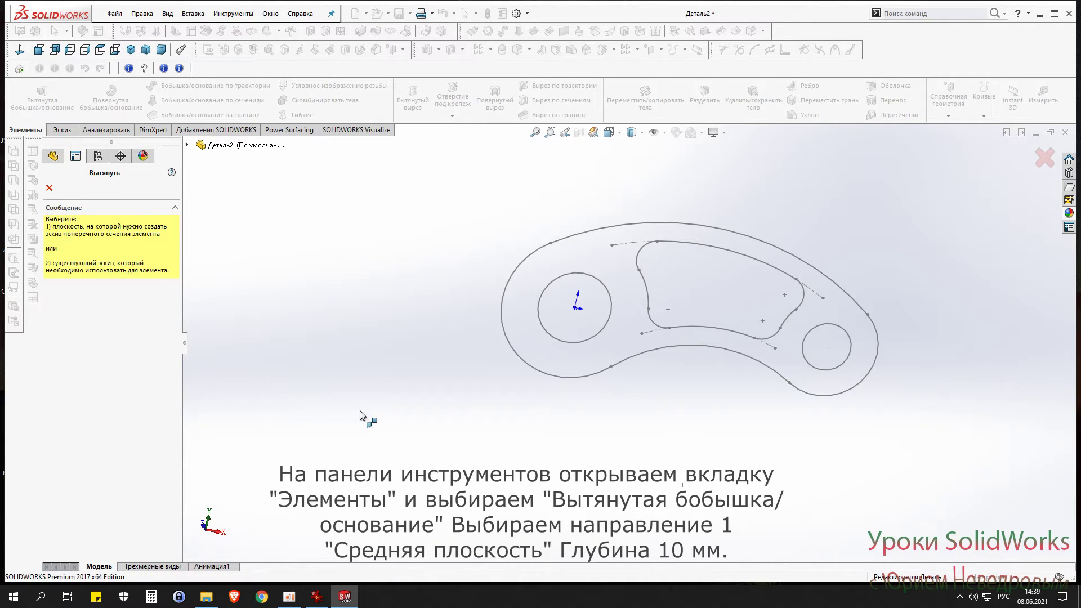
click(625, 361)
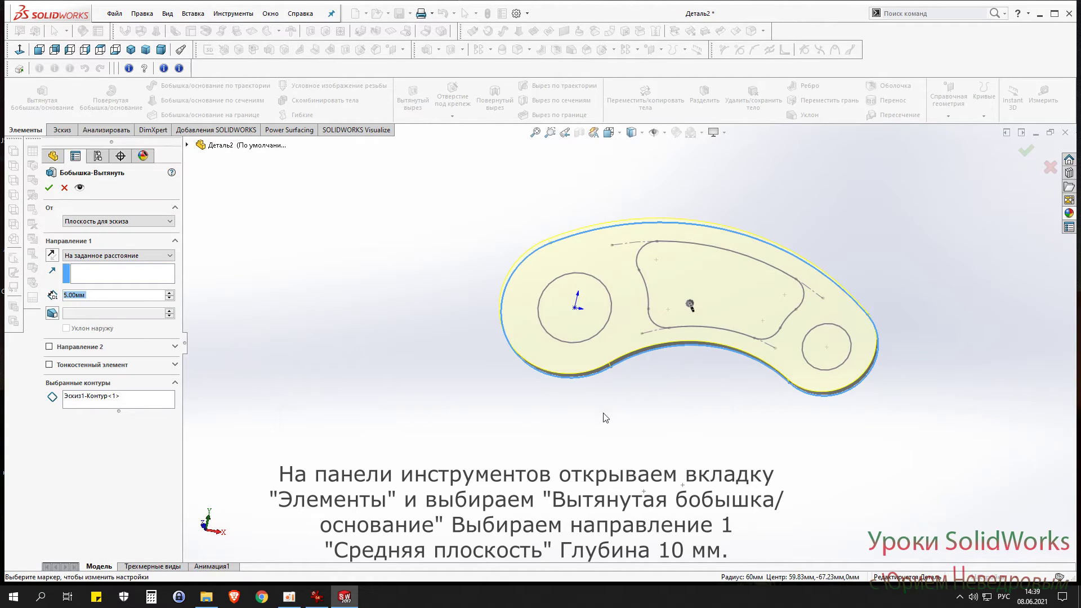
middle_drag(511, 431, 496, 415)
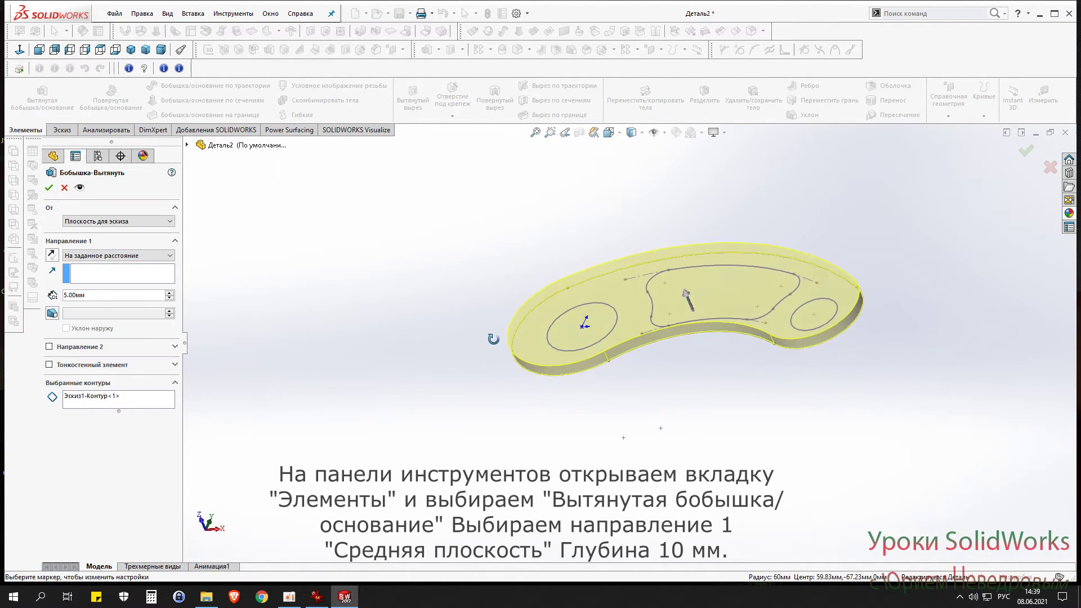
right_click(96, 398)
click(141, 424)
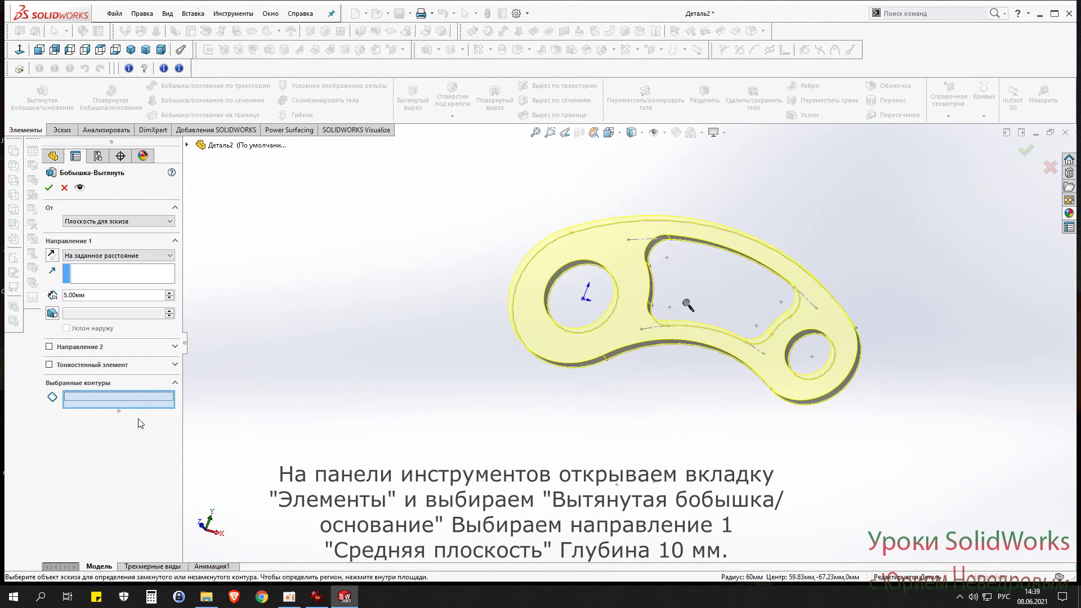
Step: Set the extrusion to Mid Plane with depth 20, confirm it, and select the front face
mouse_move(481, 373)
middle_down()
mouse_move(437, 353)
mouse_move(412, 444)
mouse_move(420, 459)
mouse_move(411, 456)
middle_up()
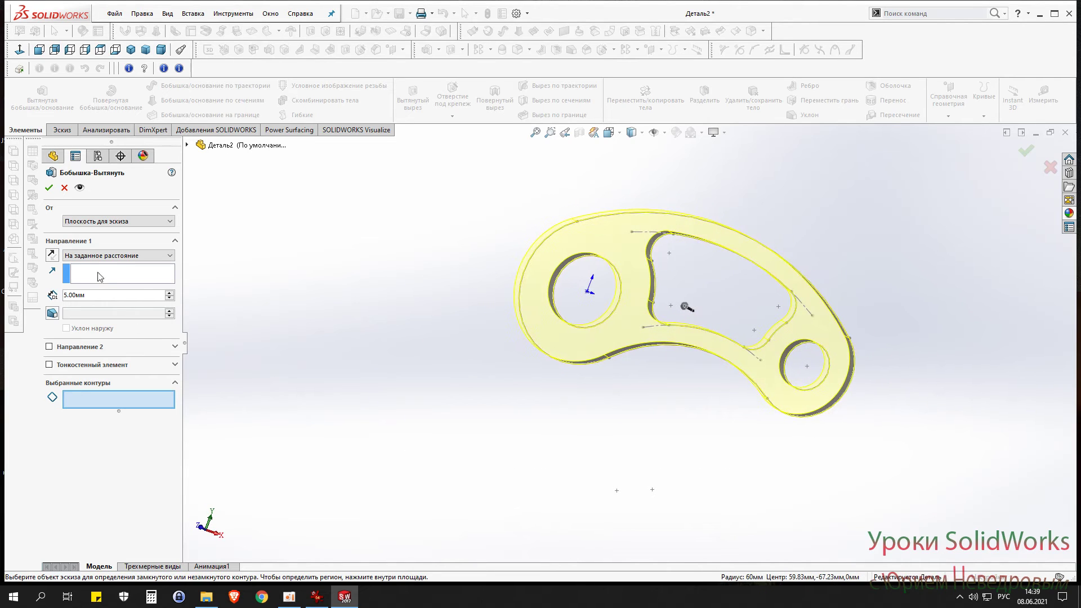
click(97, 257)
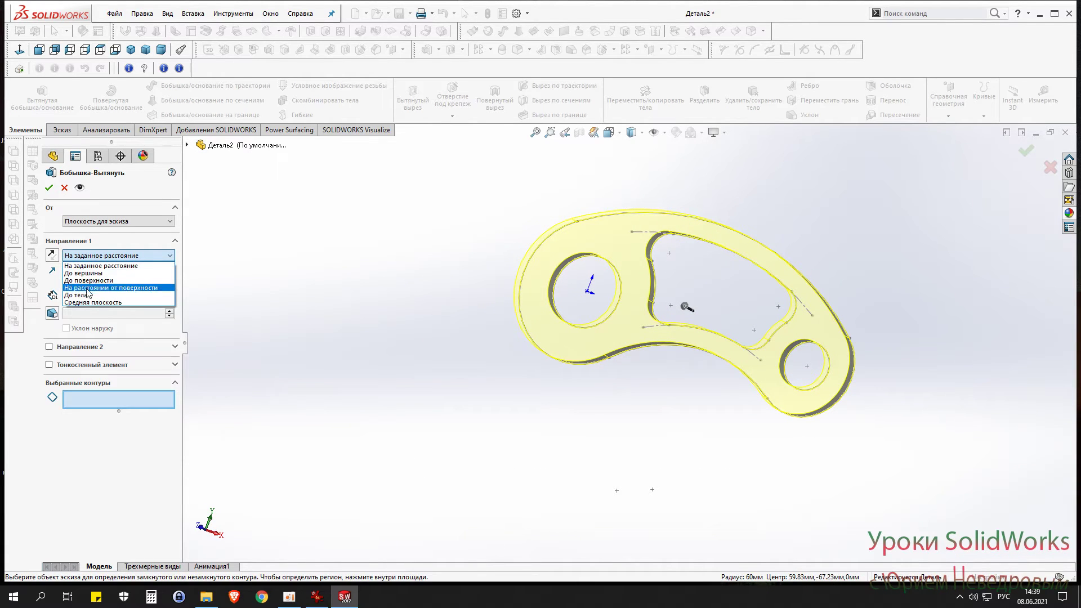
click(90, 303)
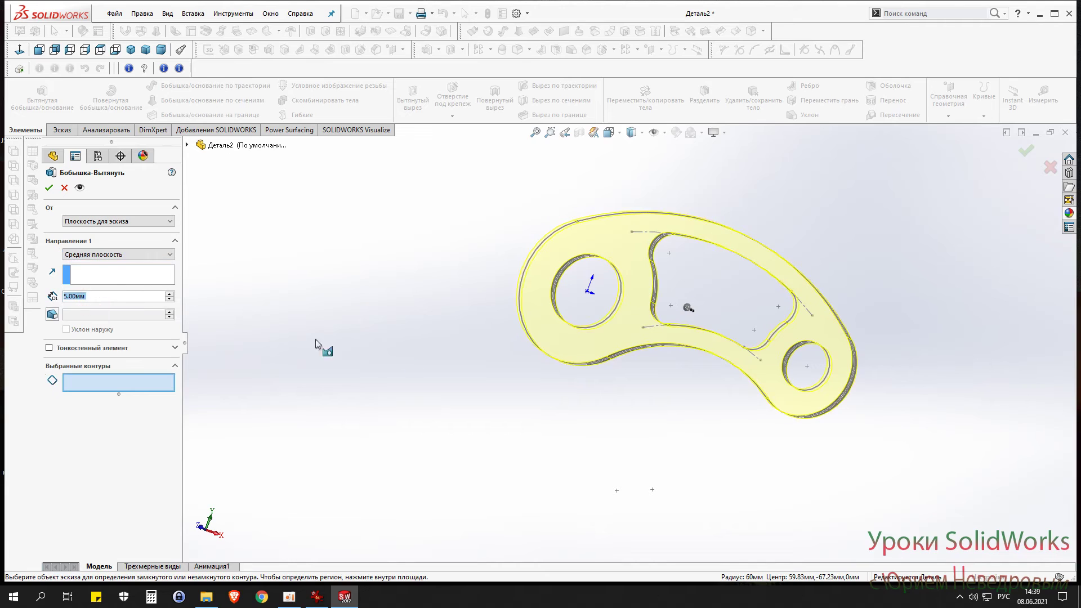
mouse_move(403, 373)
middle_down()
mouse_move(376, 369)
mouse_move(337, 398)
middle_up()
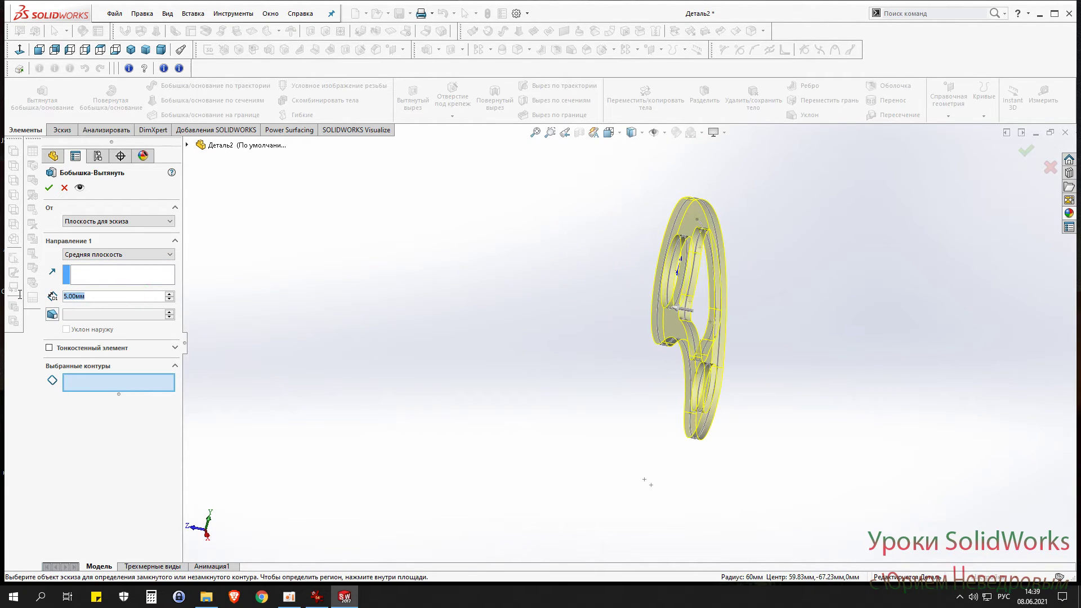
text(20)
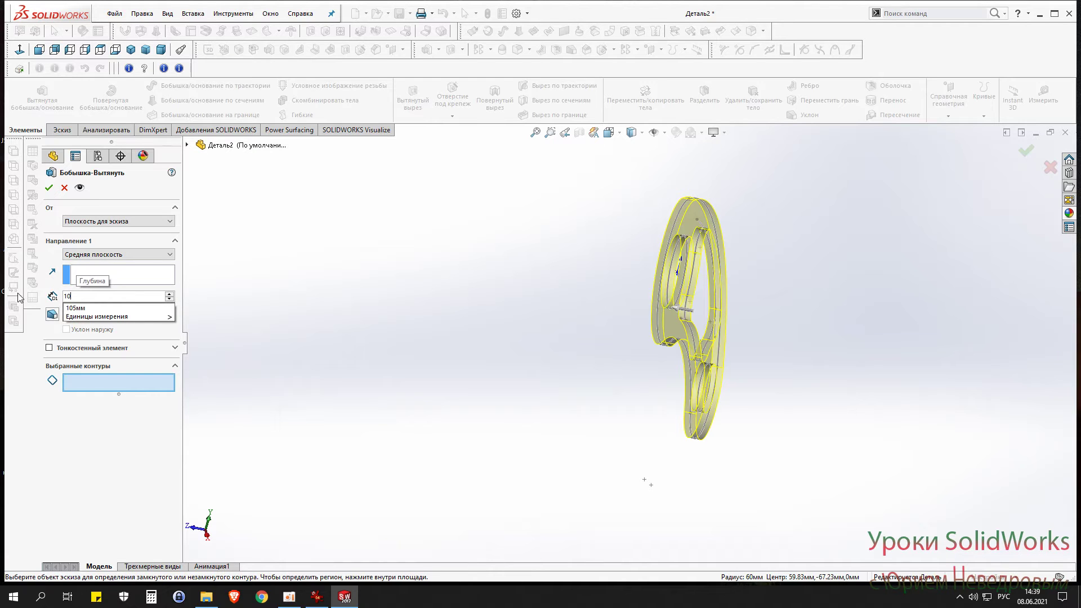
key(Return)
mouse_move(306, 400)
middle_down()
mouse_move(492, 371)
mouse_move(490, 388)
mouse_move(561, 342)
mouse_move(591, 415)
mouse_move(657, 386)
mouse_move(550, 388)
middle_up()
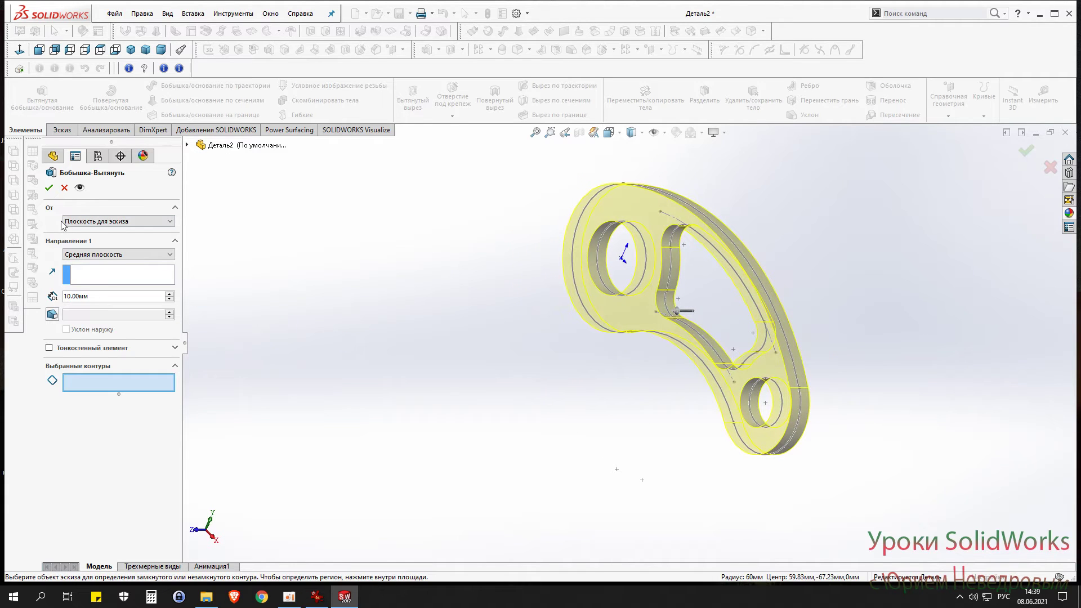
click(49, 188)
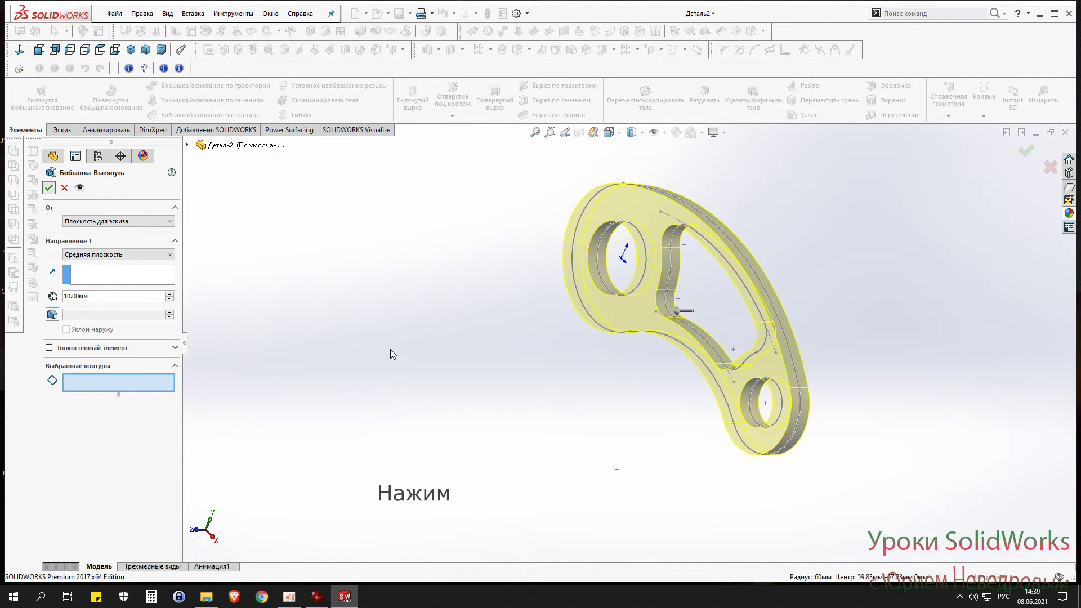
mouse_move(525, 441)
middle_down()
mouse_move(593, 367)
mouse_move(586, 446)
mouse_move(651, 411)
mouse_move(582, 400)
middle_up()
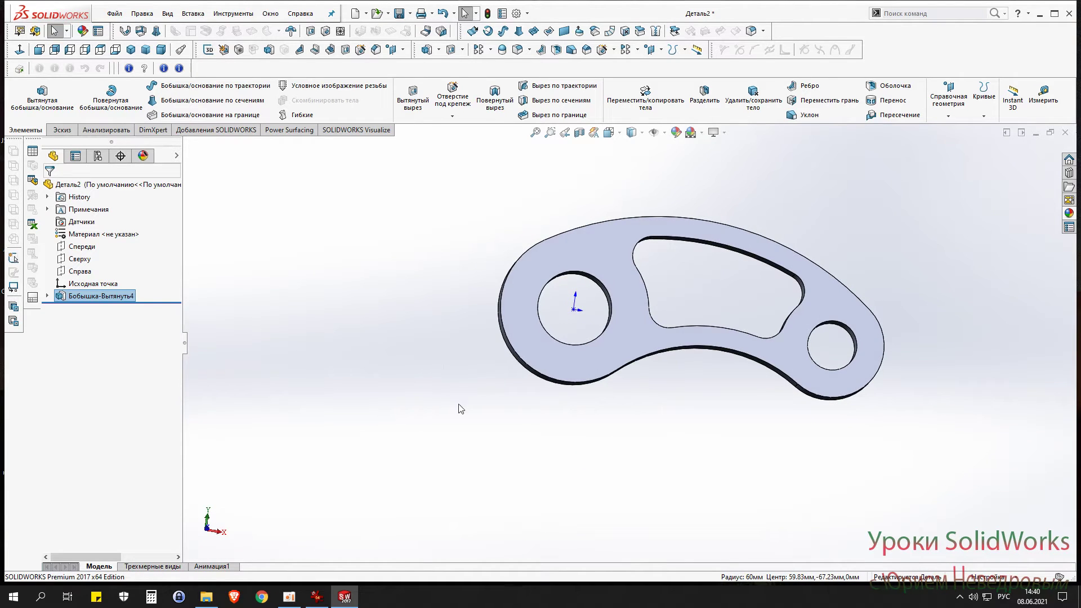
click(619, 349)
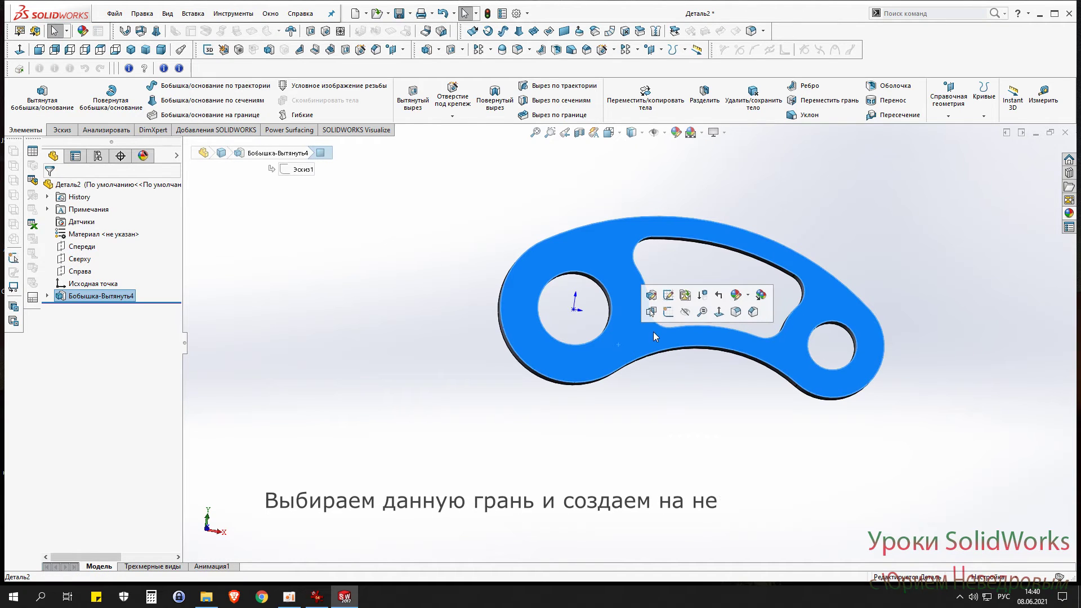
Step: Sketch on the front face two circles around the holes: radius 30 left, radius 21 at X 105
click(669, 313)
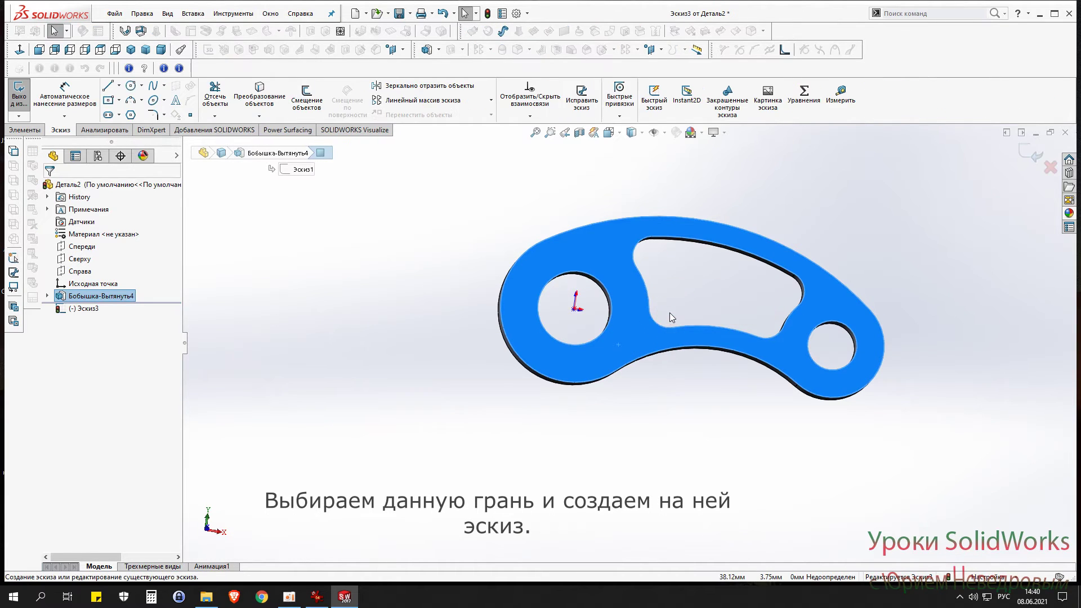
click(20, 52)
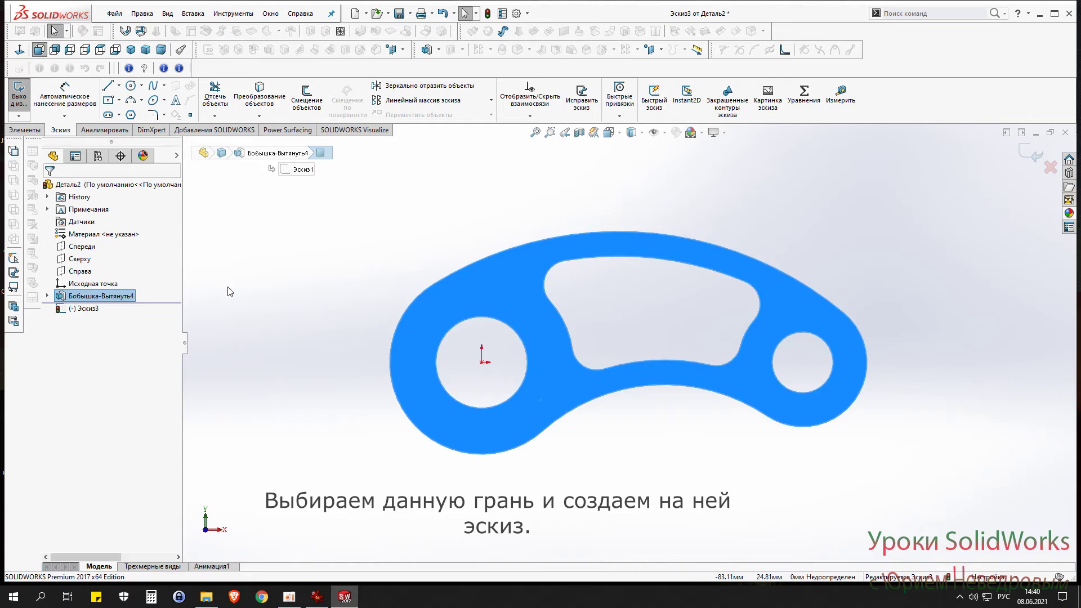
click(131, 86)
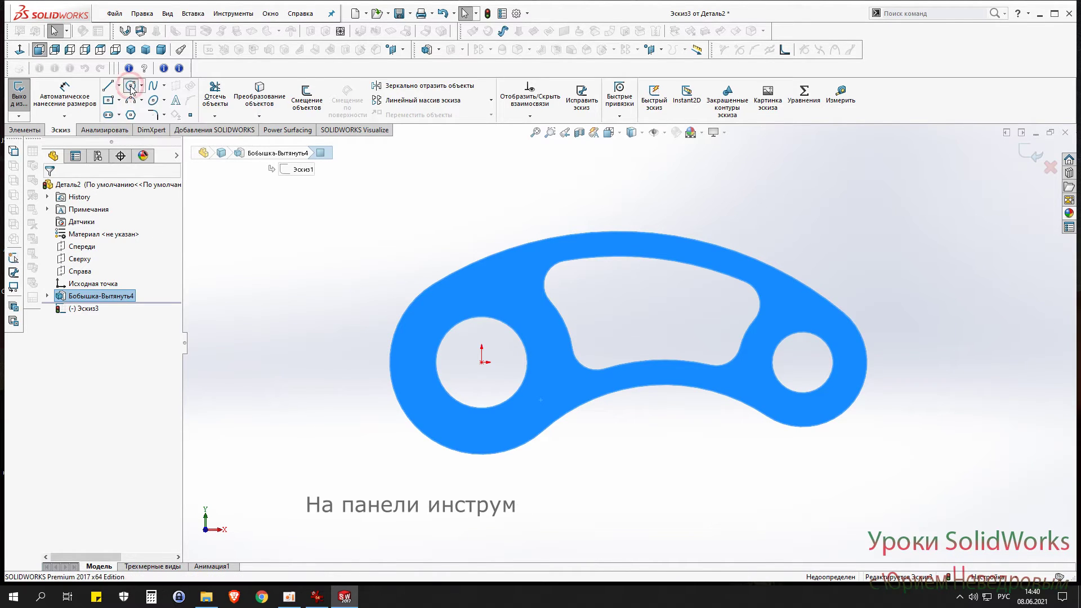
click(482, 362)
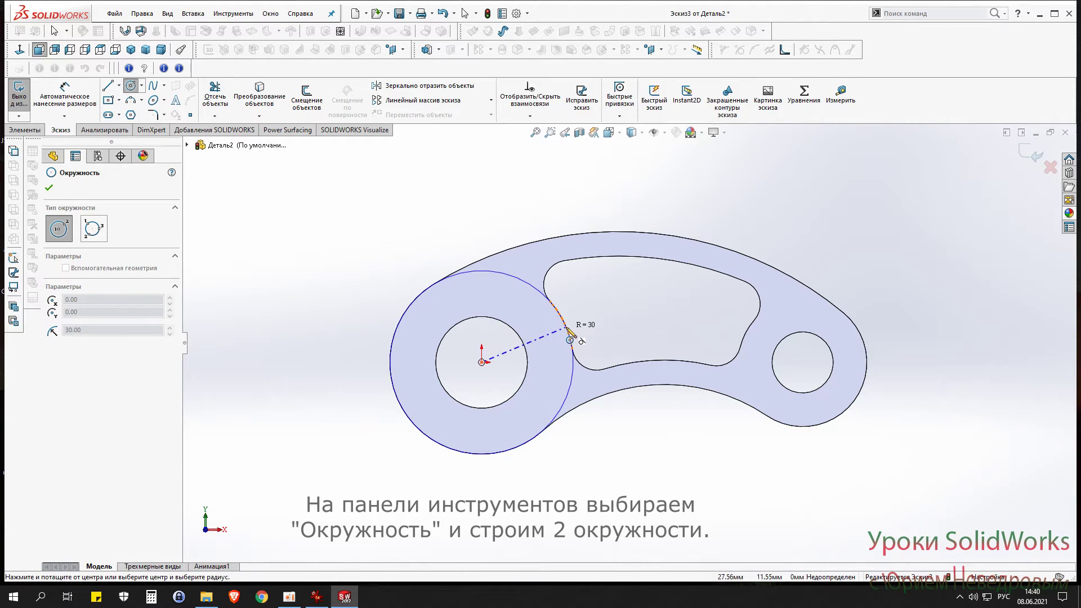
click(566, 328)
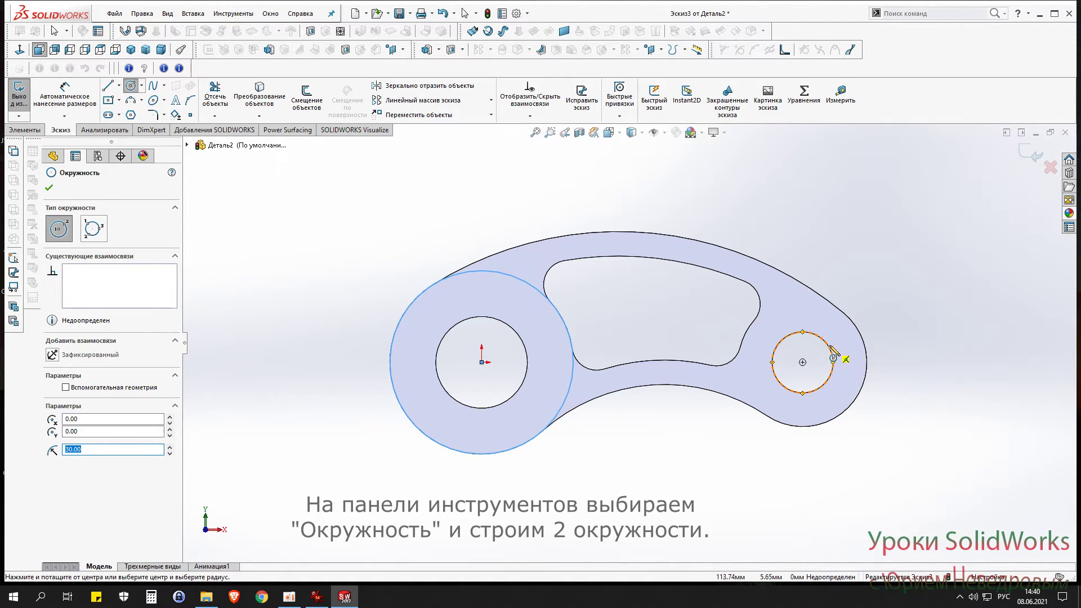
click(803, 362)
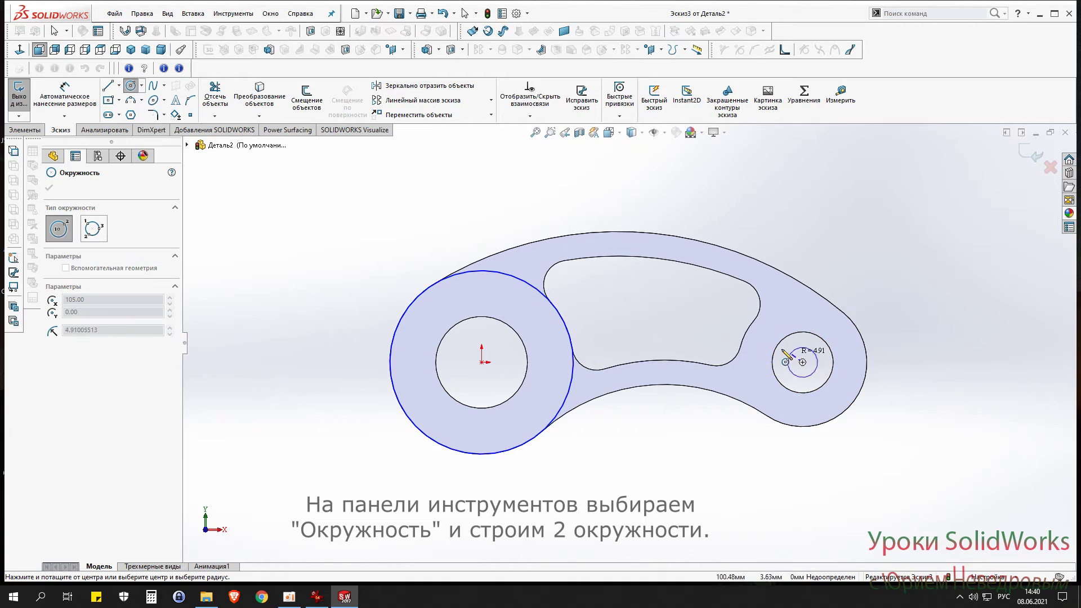
click(747, 336)
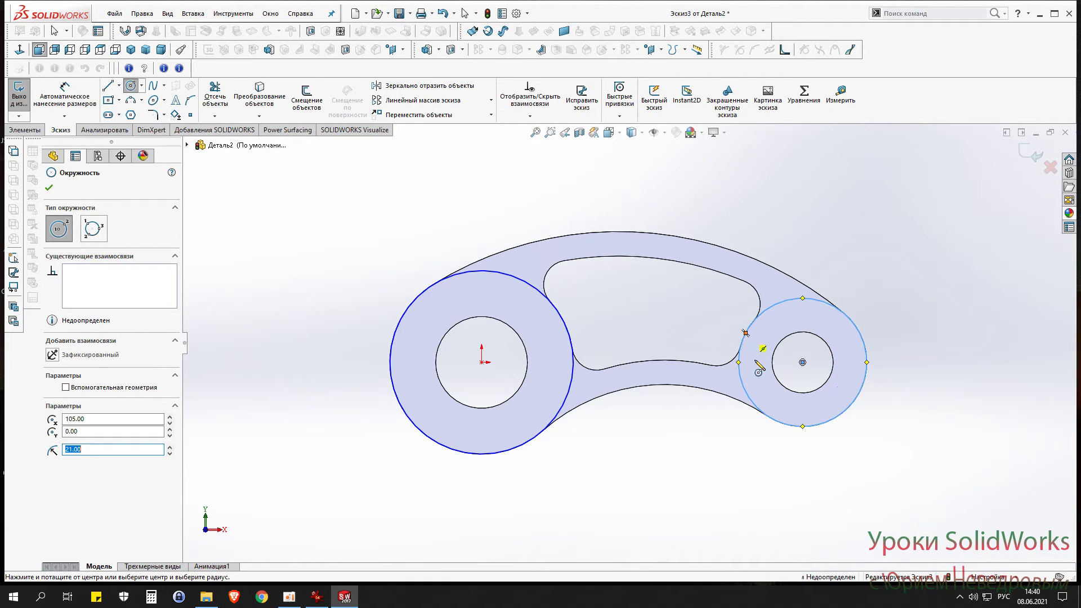
click(49, 188)
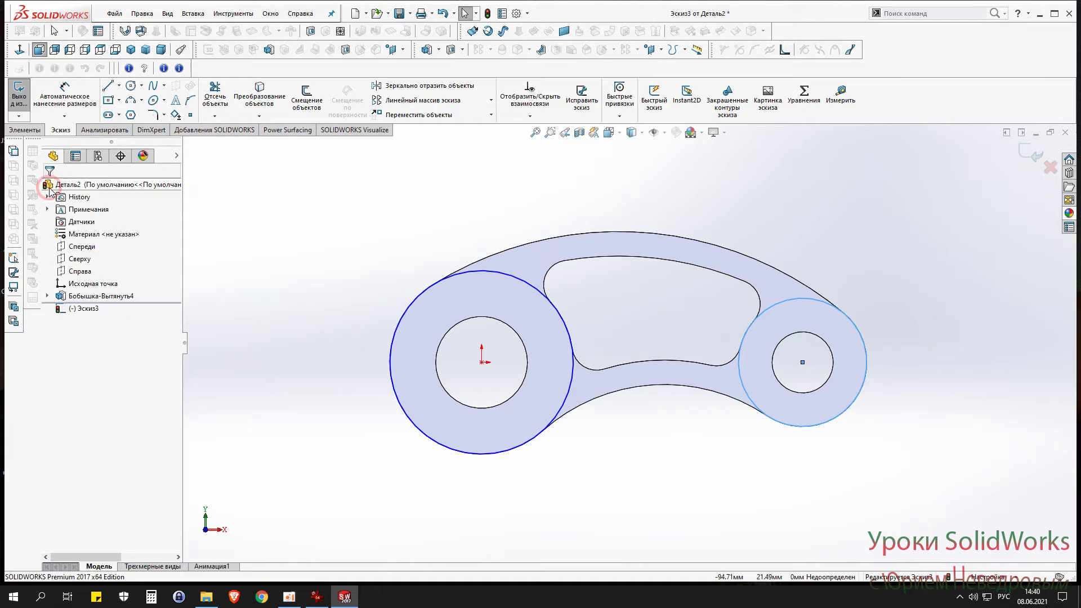
click(259, 99)
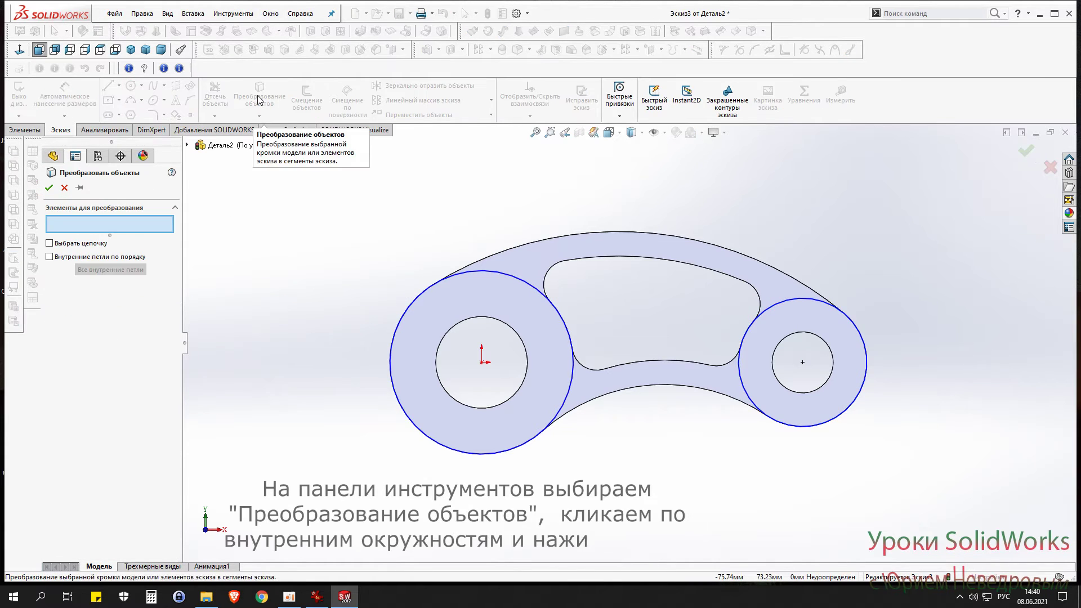
Step: Convert the left and right hole edges into sketch circles
click(518, 336)
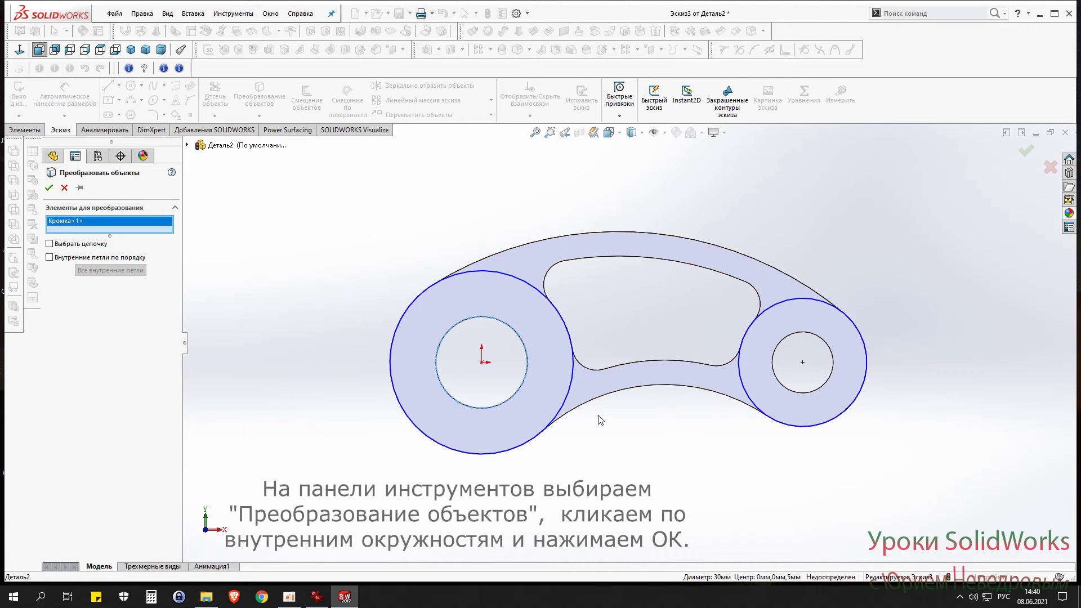
click(832, 360)
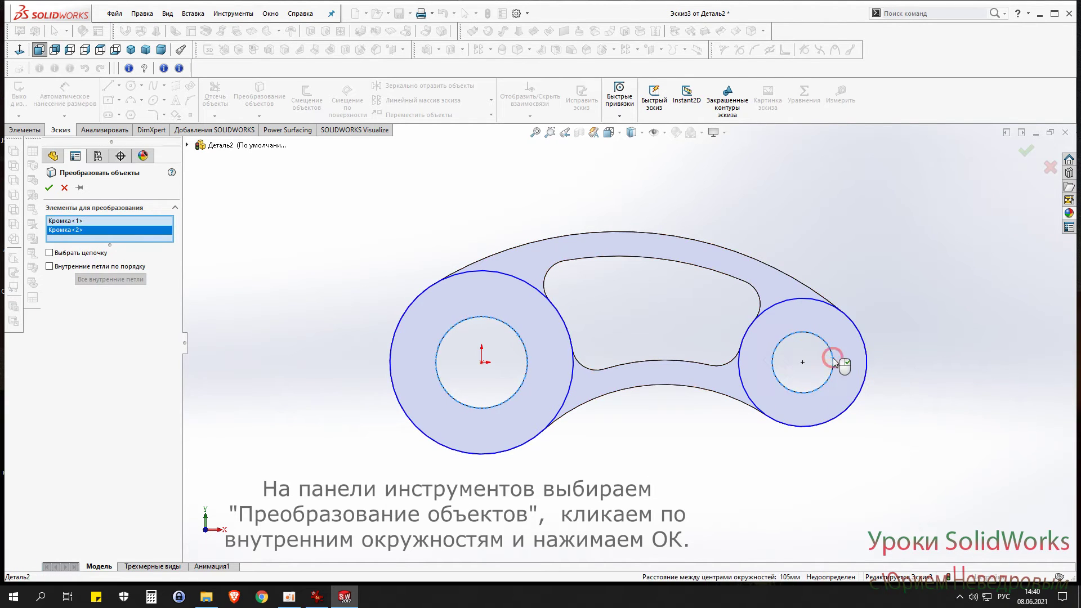
click(49, 189)
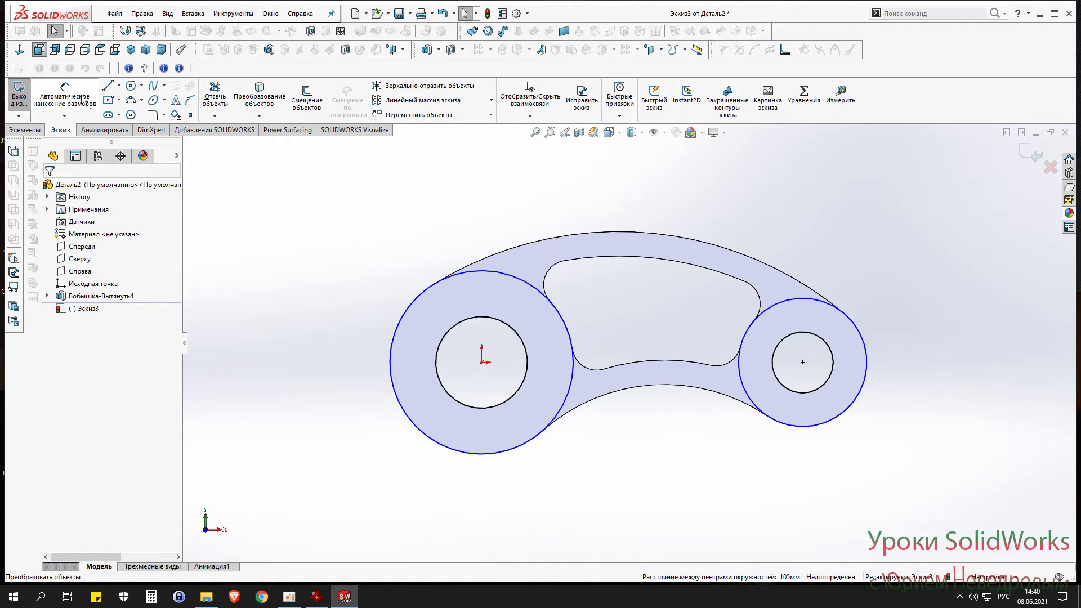
Step: Dimension the left outer circle Ø60 and the right outer circle Ø42, then exit the sketch
click(81, 97)
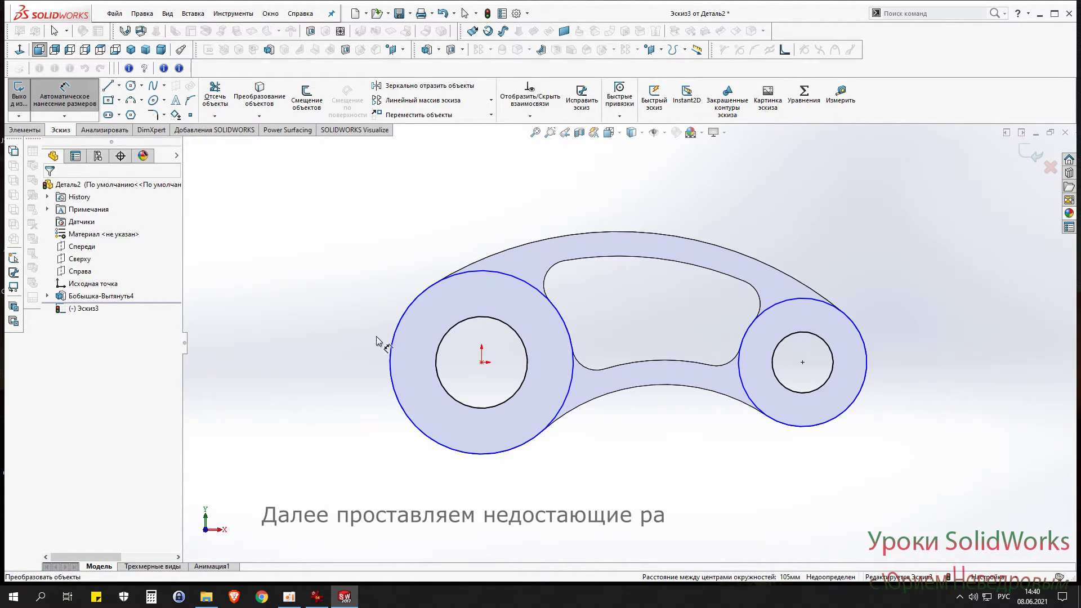
click(393, 338)
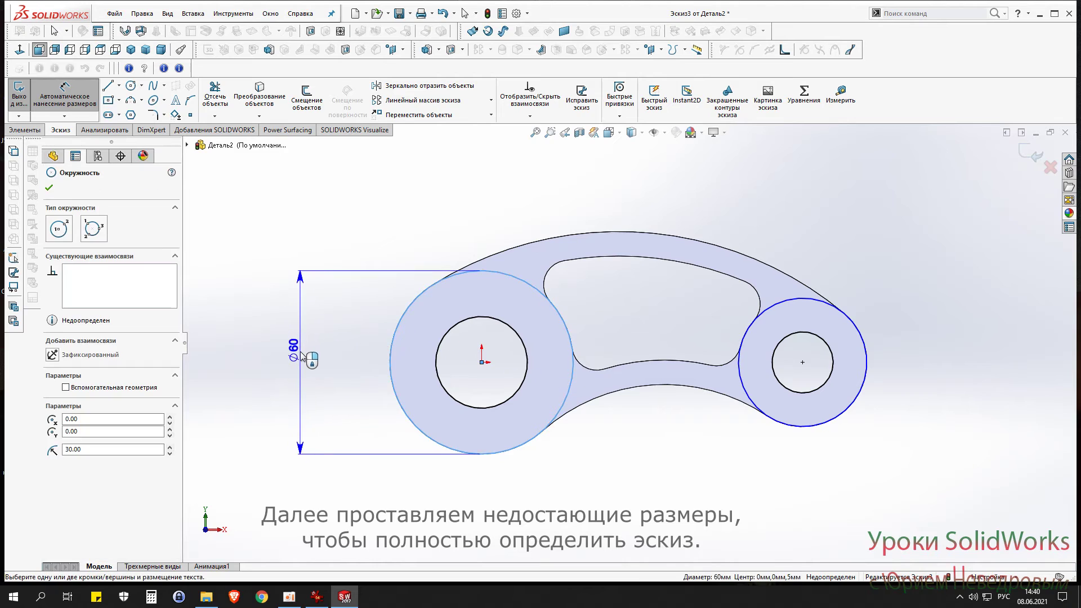
click(304, 357)
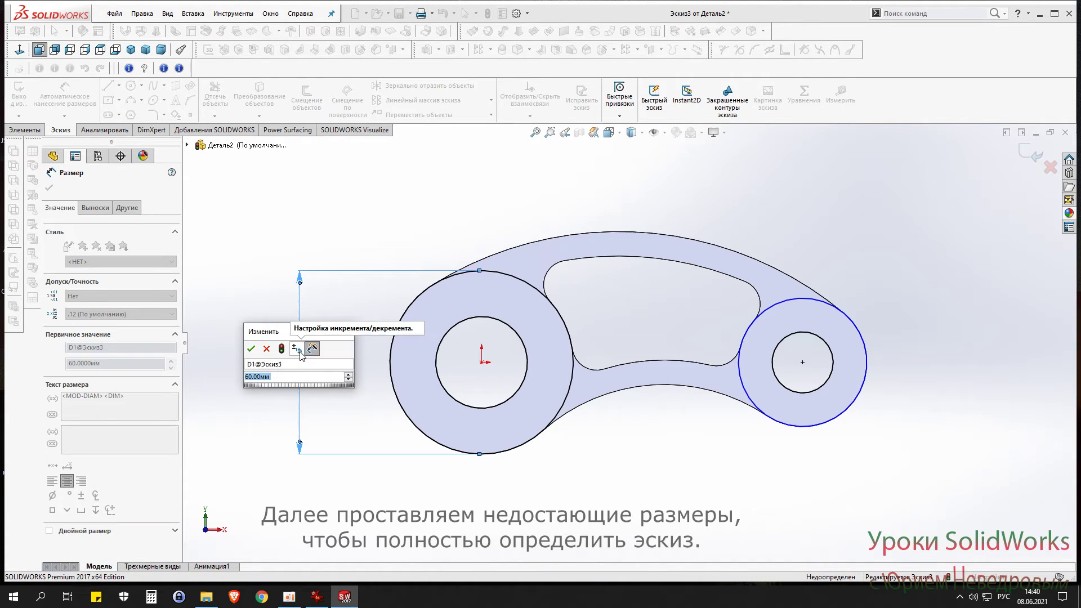
click(250, 349)
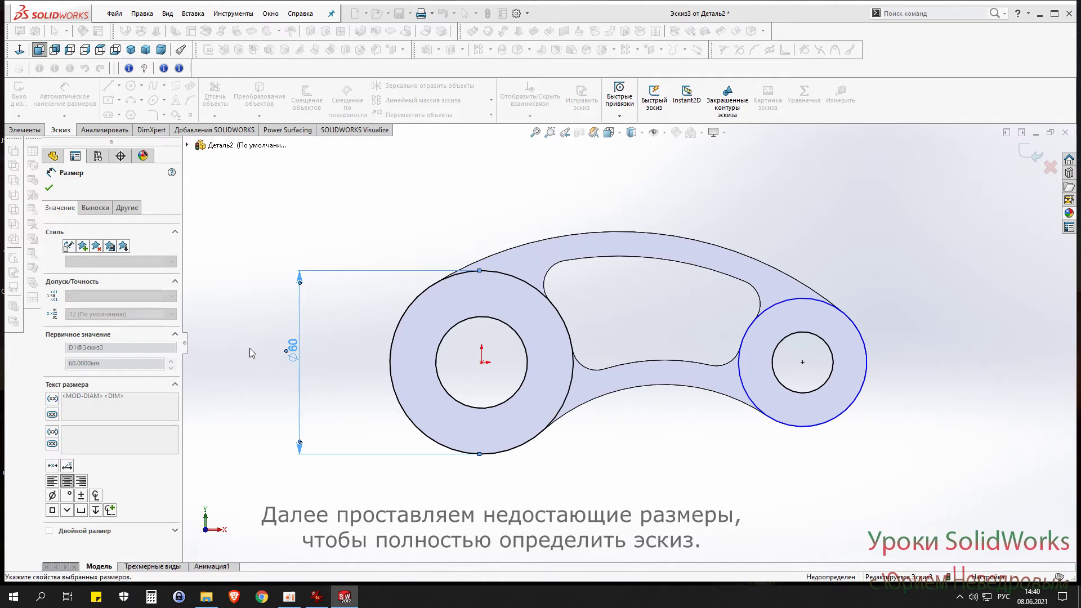
click(865, 367)
click(921, 359)
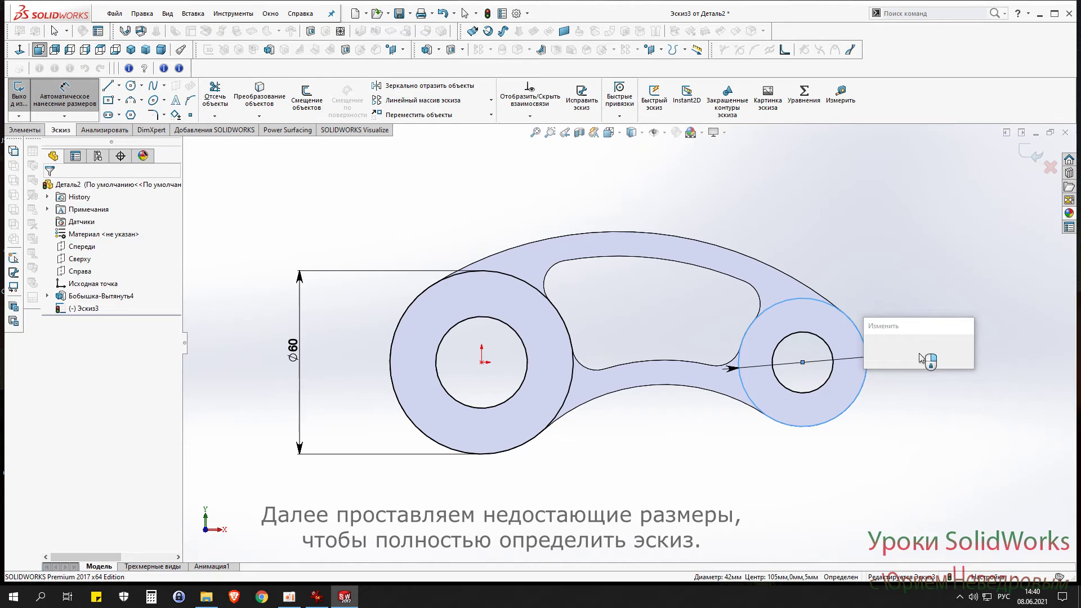
click(870, 351)
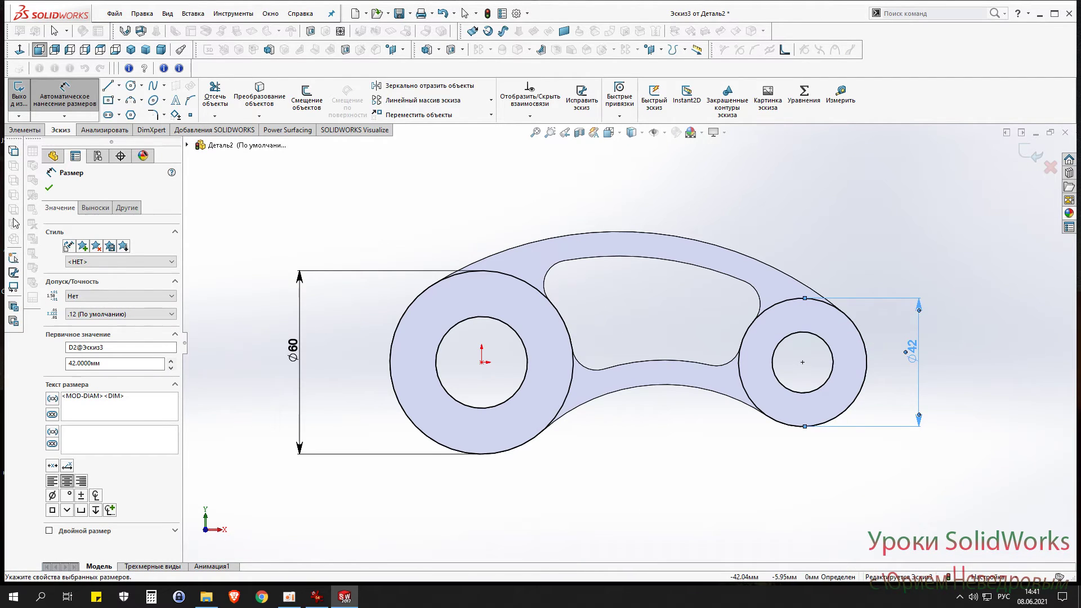
click(49, 189)
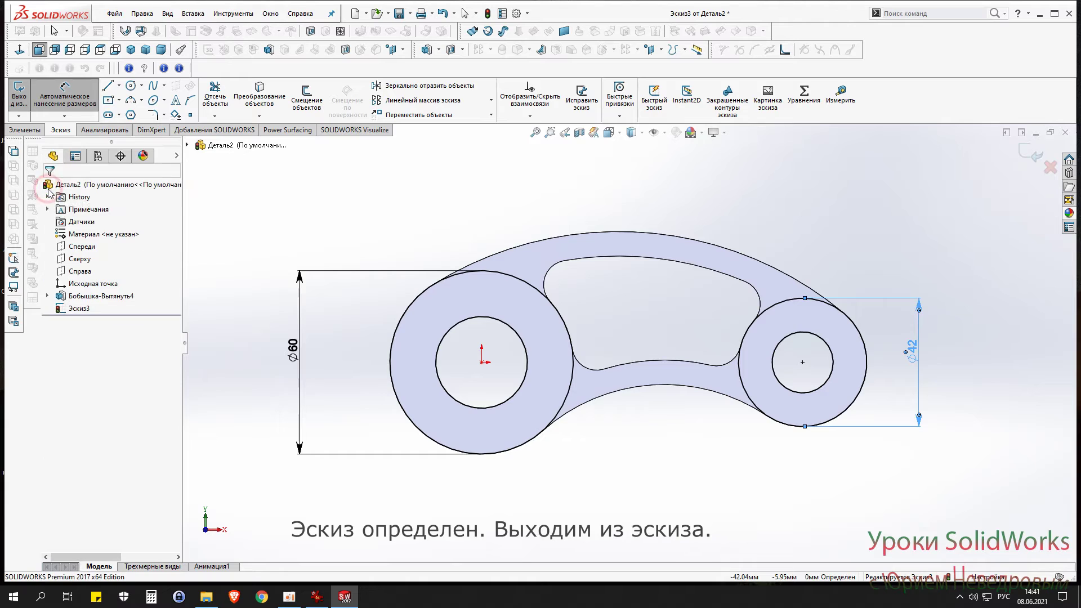
click(18, 96)
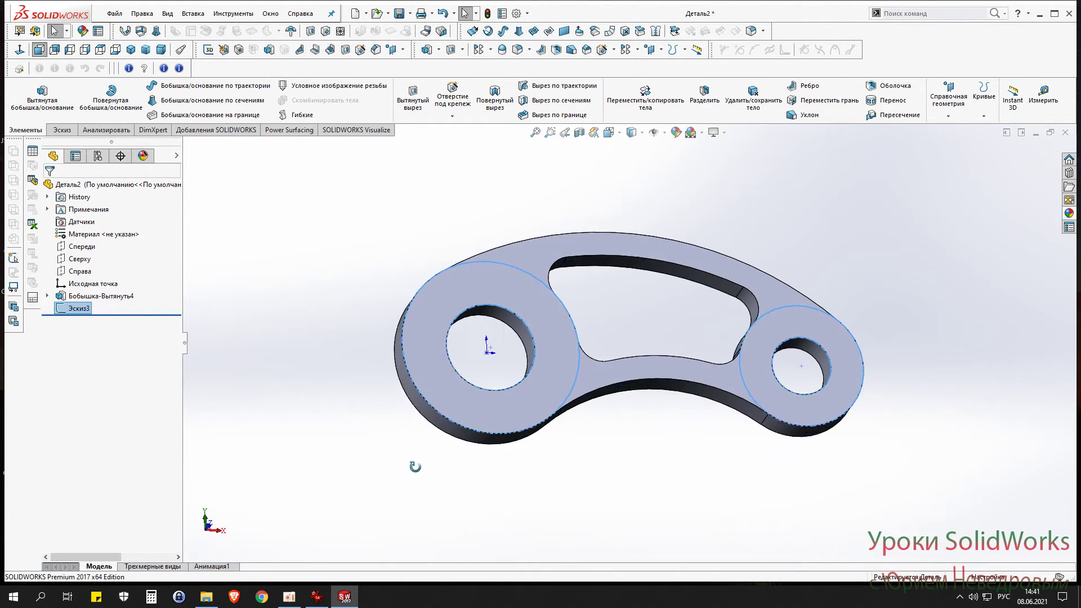
Step: Extrude the ring sketch as a 5 mm boss
click(43, 104)
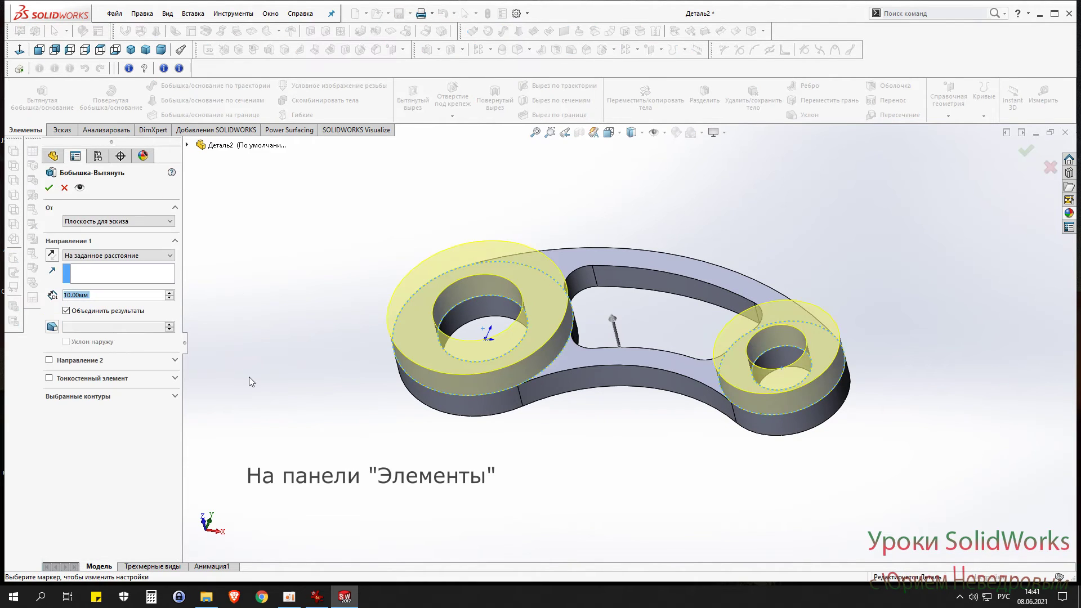
click(109, 294)
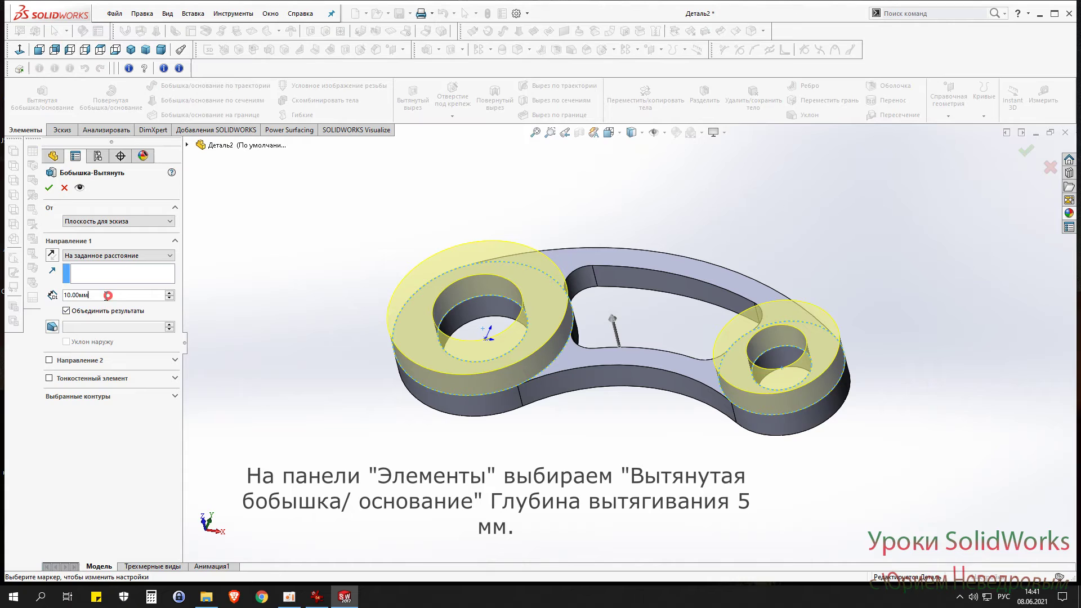
text(5)
key(Return)
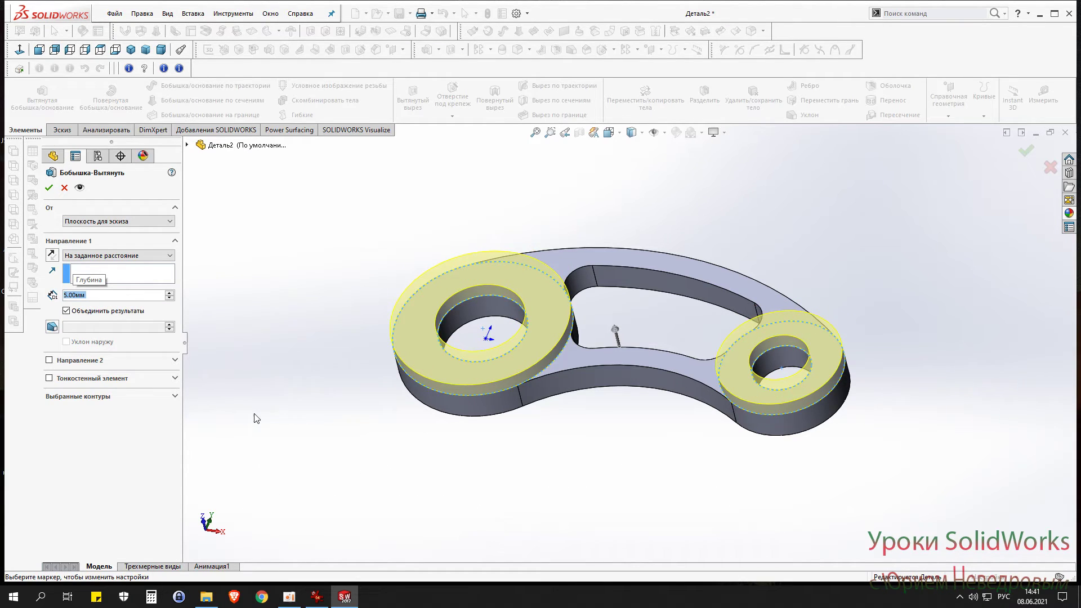
click(49, 189)
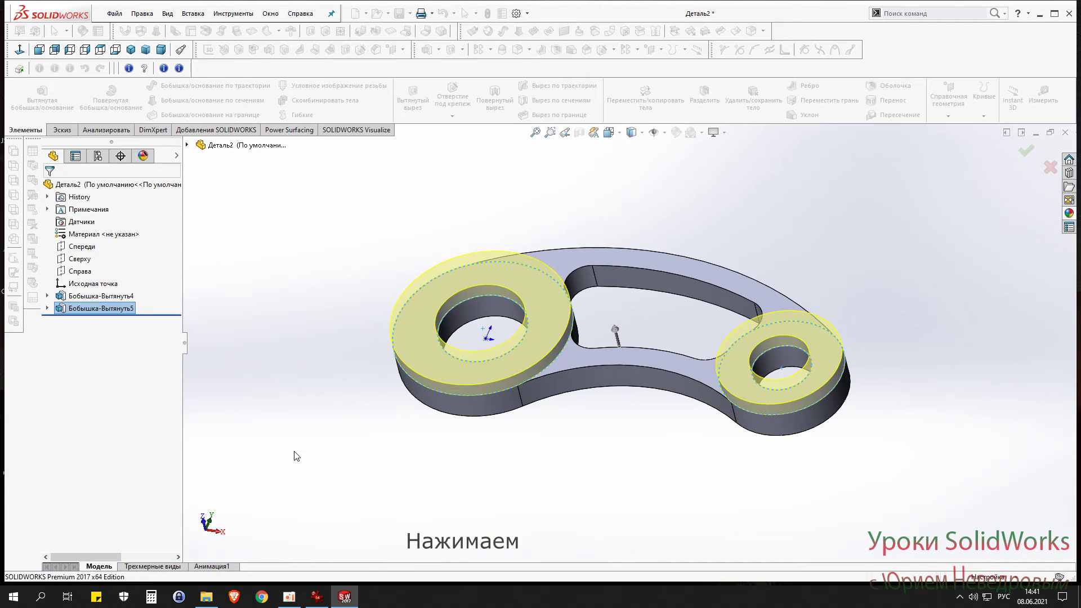
mouse_move(306, 371)
middle_down()
mouse_move(306, 493)
mouse_move(282, 447)
mouse_move(285, 458)
mouse_move(306, 398)
middle_up()
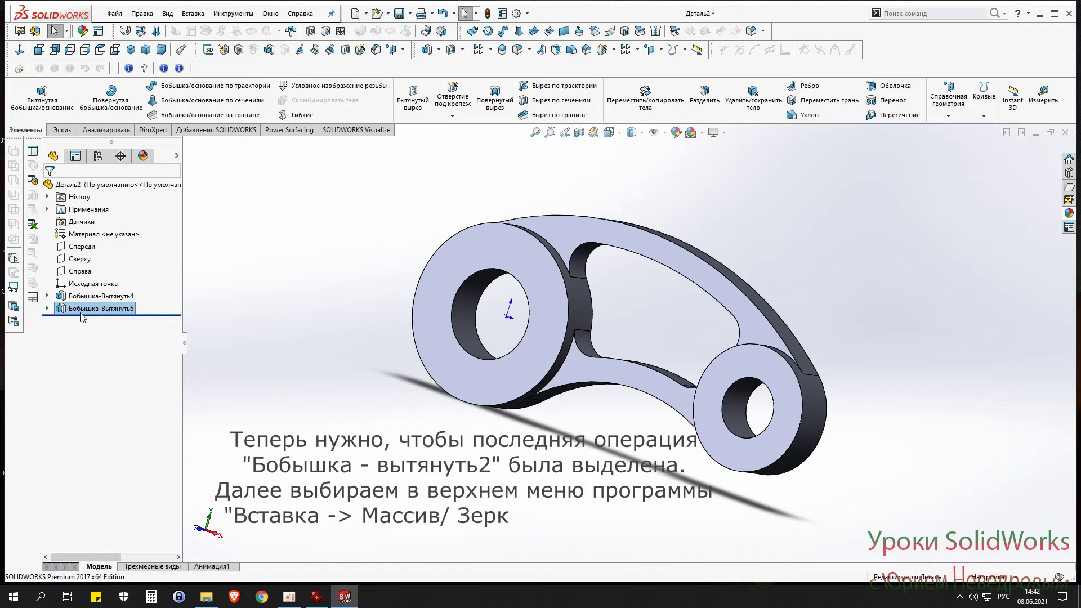
Step: Mirror the 5 mm ring boss about the Спереди (Front) plane
click(637, 49)
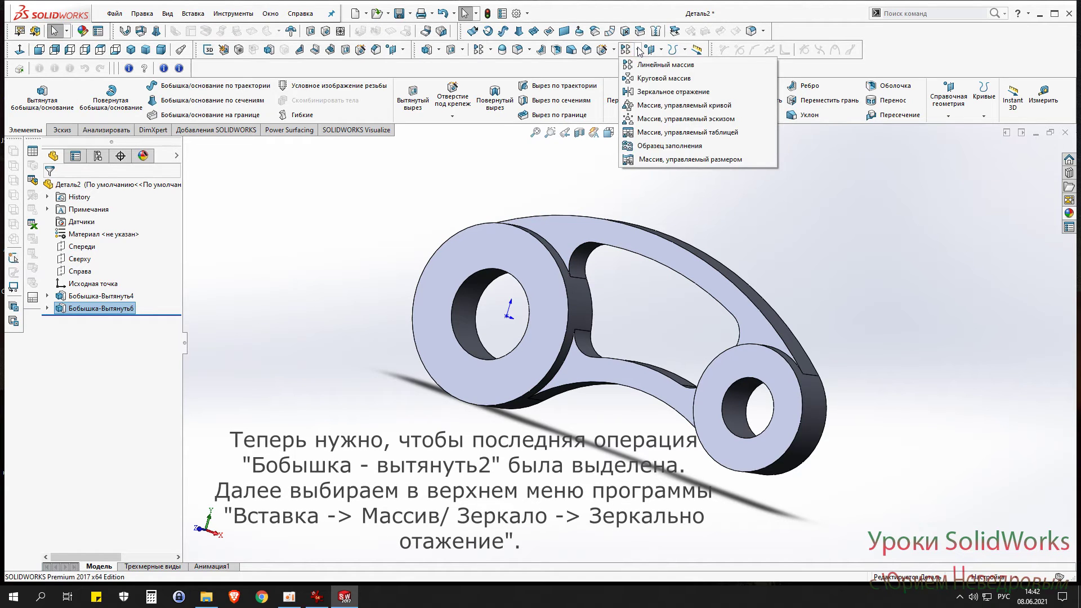
click(678, 93)
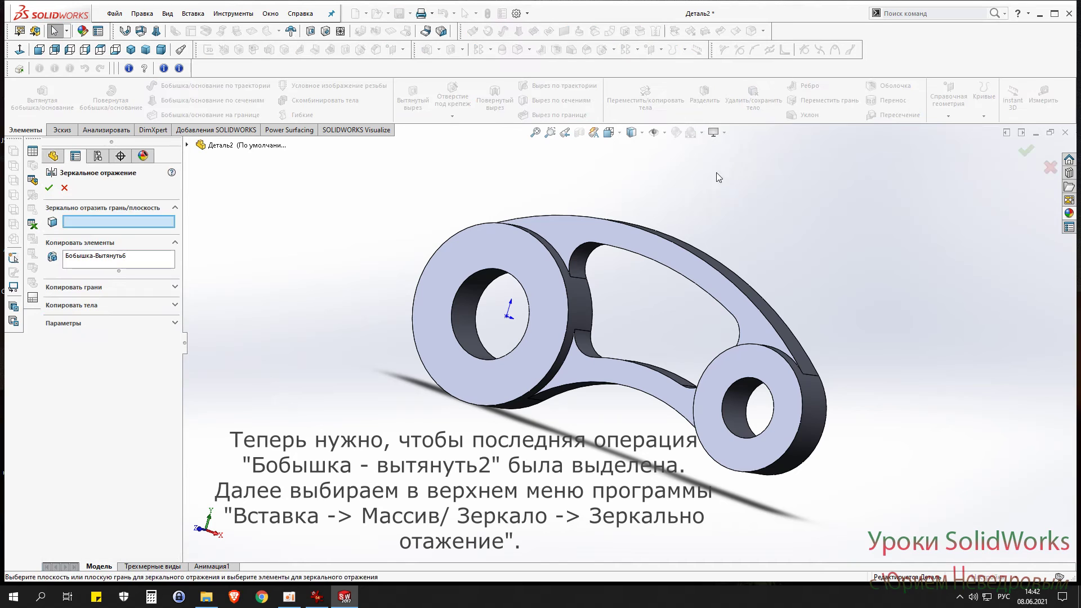
middle_drag(738, 225, 212, 212)
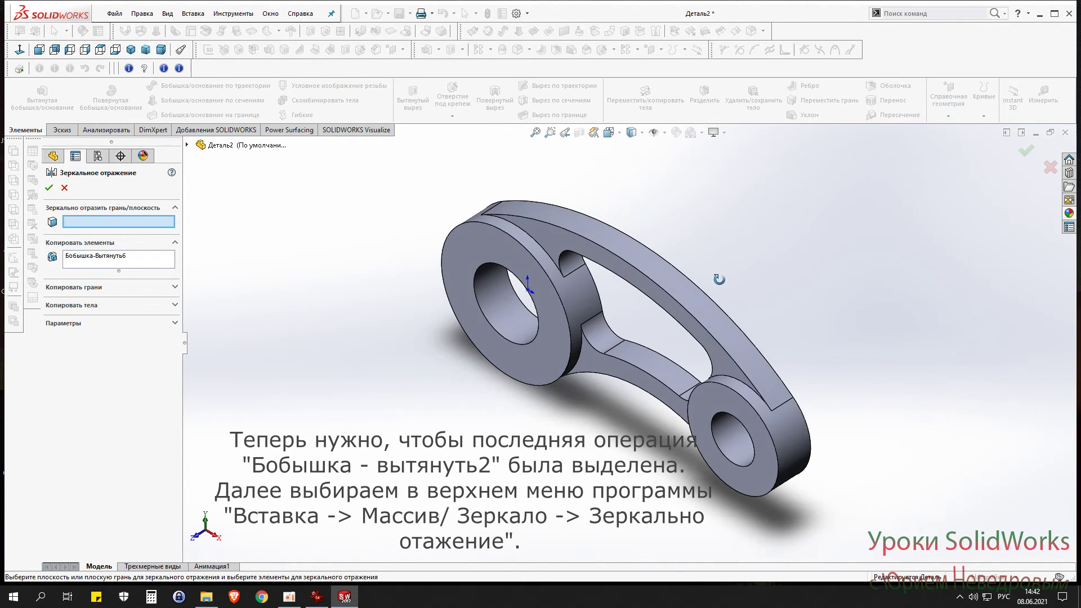
click(187, 145)
click(234, 208)
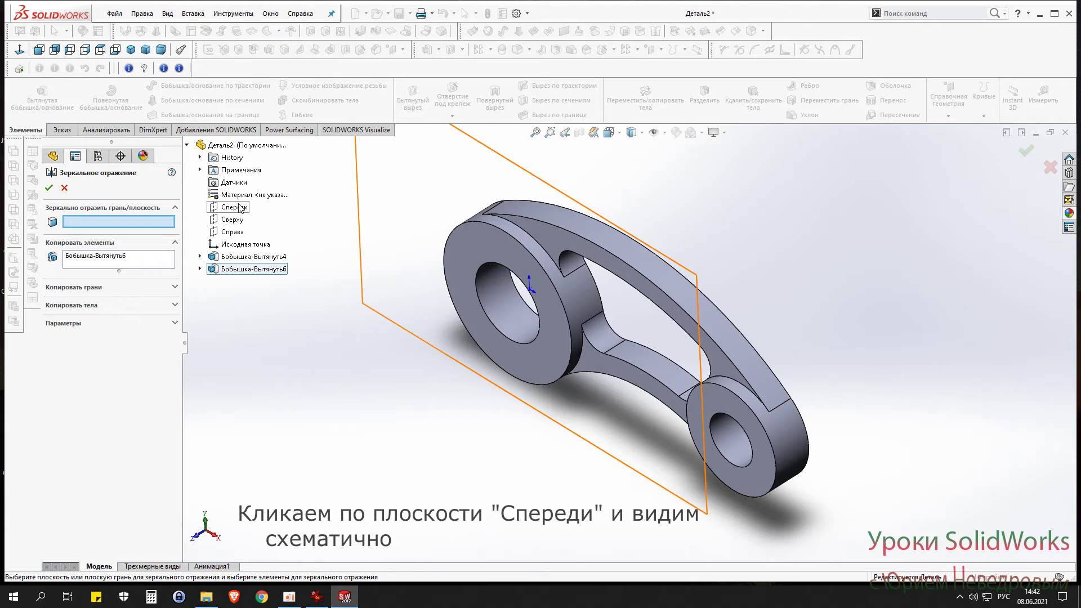
click(240, 209)
mouse_move(888, 392)
middle_down()
mouse_move(838, 362)
mouse_move(827, 379)
mouse_move(842, 388)
middle_up()
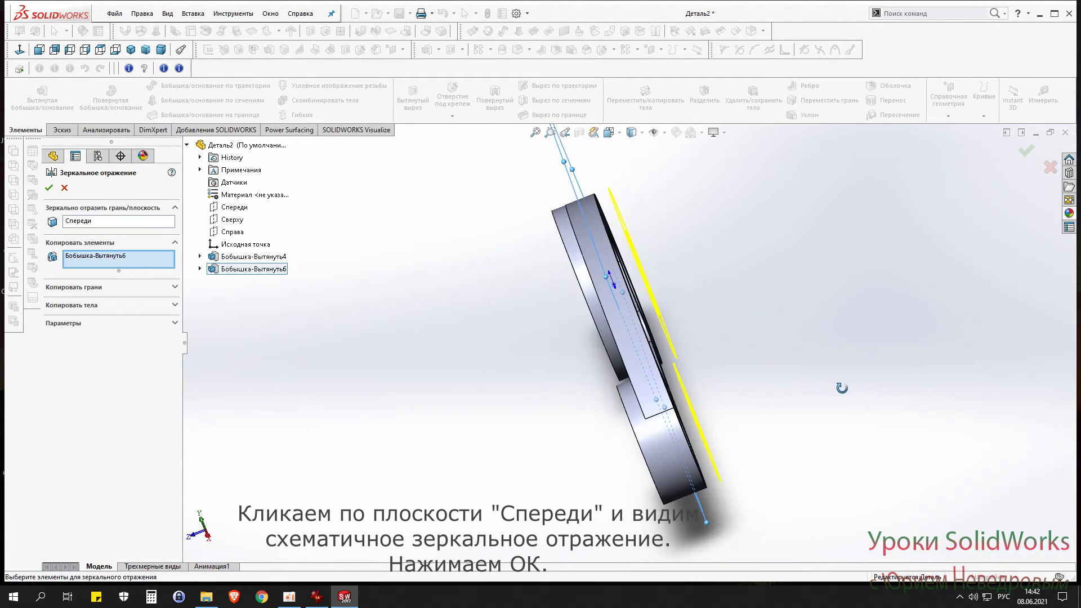
click(49, 187)
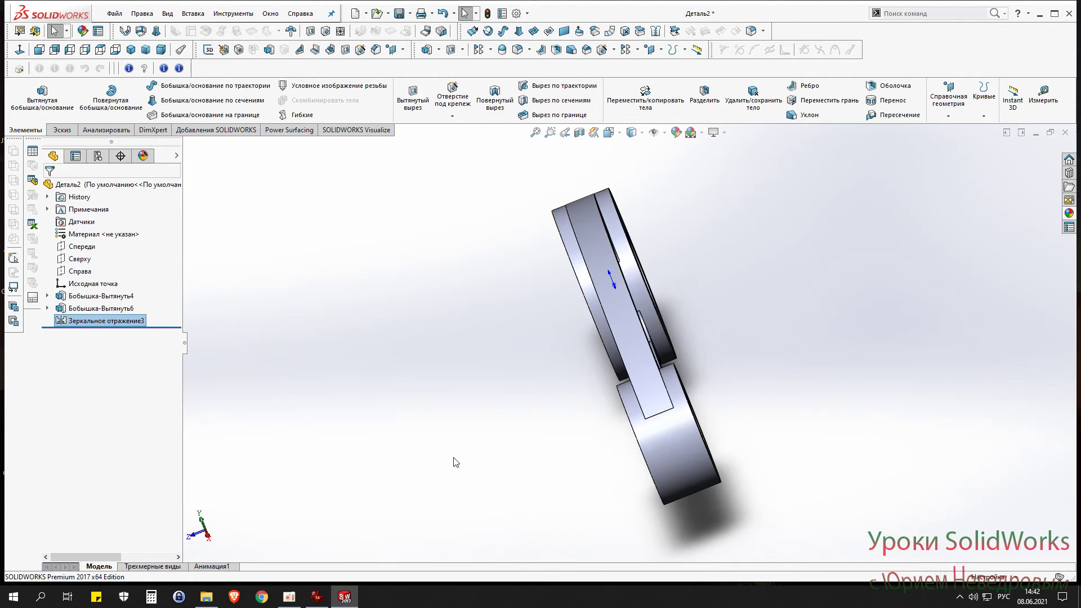
mouse_move(951, 327)
middle_down()
mouse_move(856, 374)
mouse_move(856, 295)
mouse_move(975, 218)
mouse_move(963, 251)
mouse_move(936, 202)
mouse_move(923, 263)
mouse_move(944, 260)
middle_up()
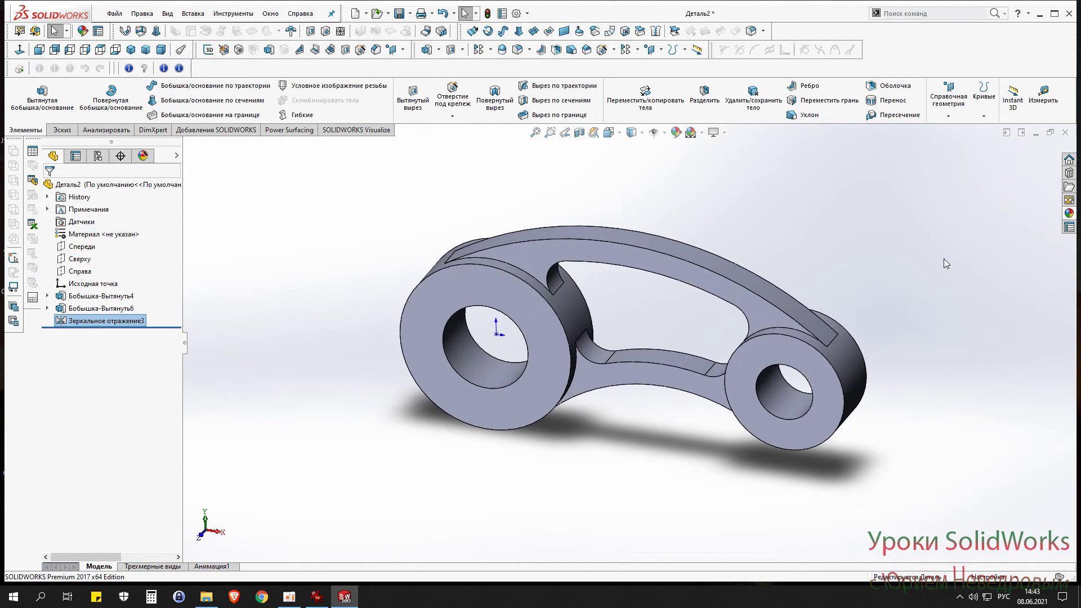
Step: Start a new sketch on the left ring's face, viewed head-on
key(ctrl+1)
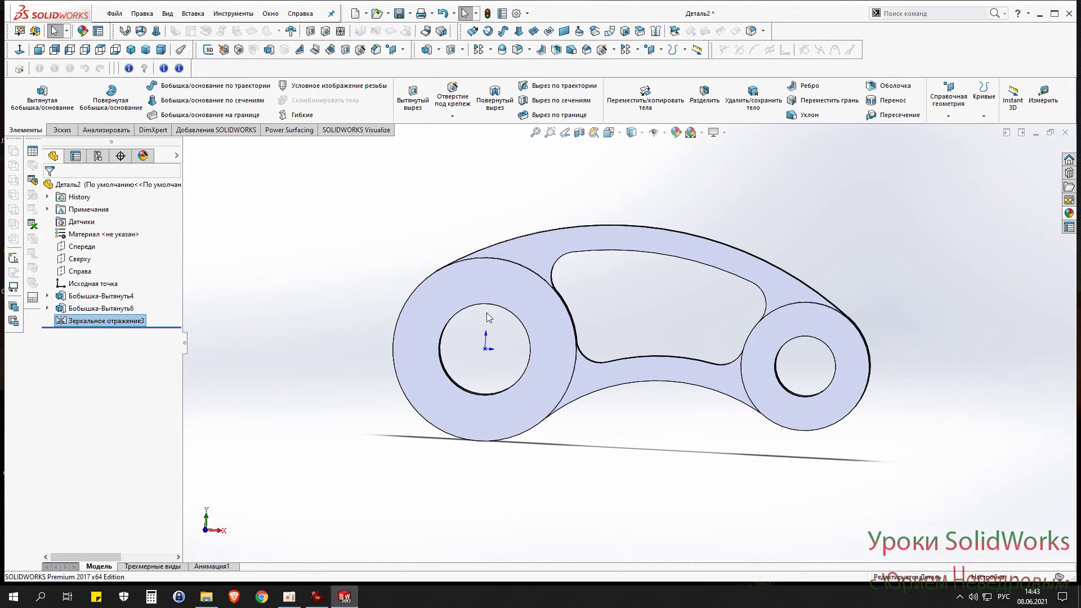
click(508, 284)
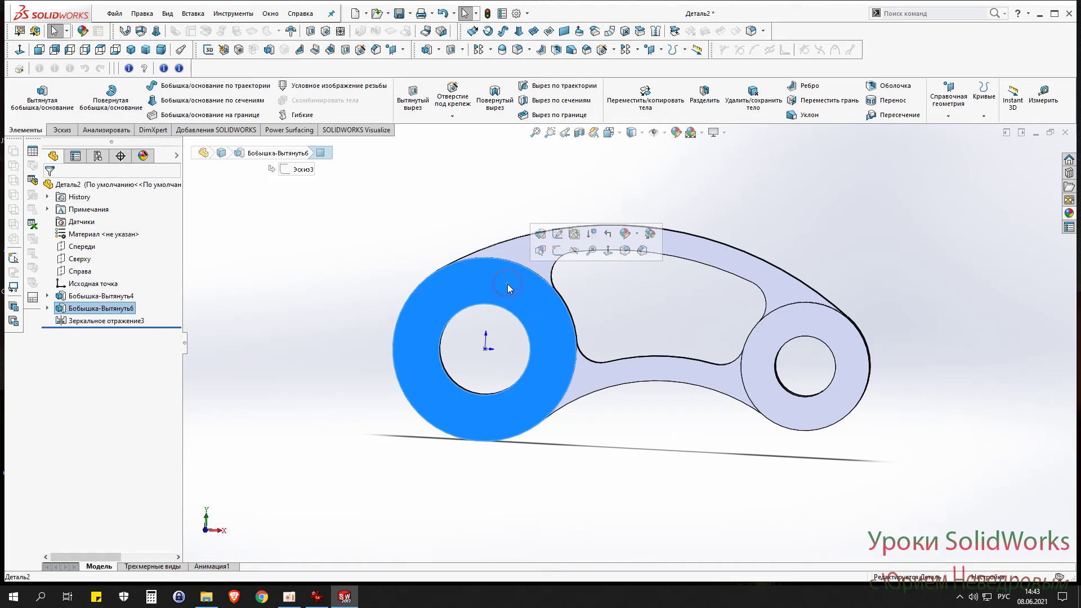
click(557, 250)
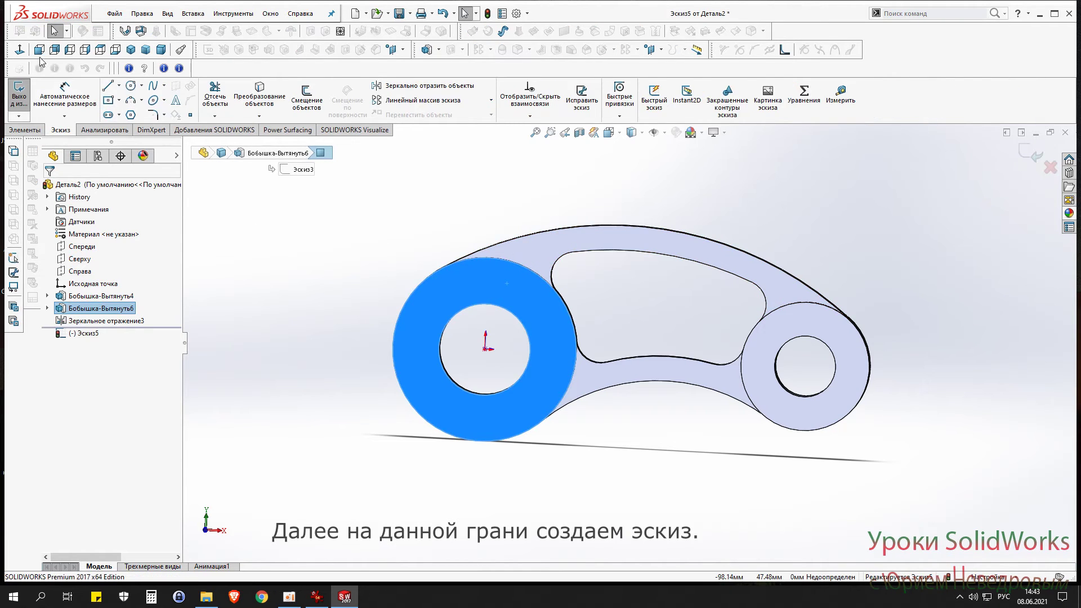
click(20, 51)
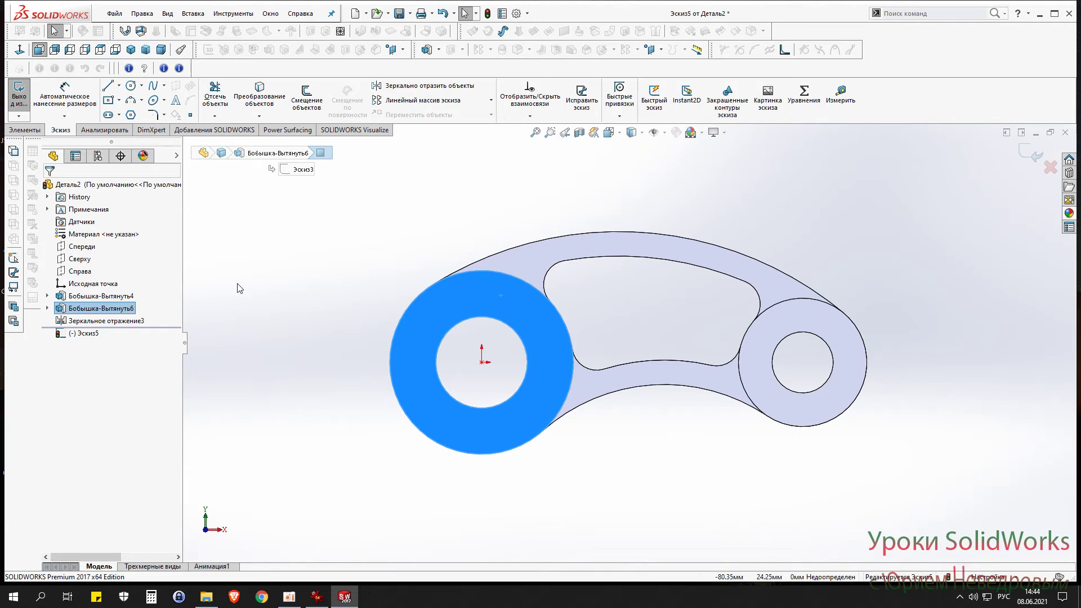
Step: Select the Corner Rectangle (Прямоугольник по углам) tool
click(119, 100)
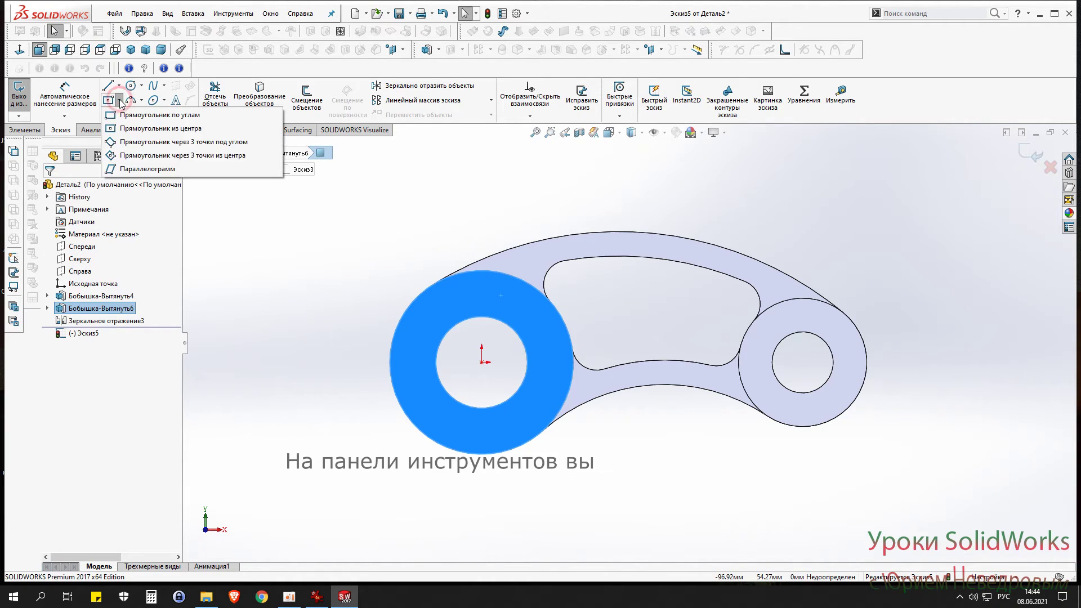
click(124, 109)
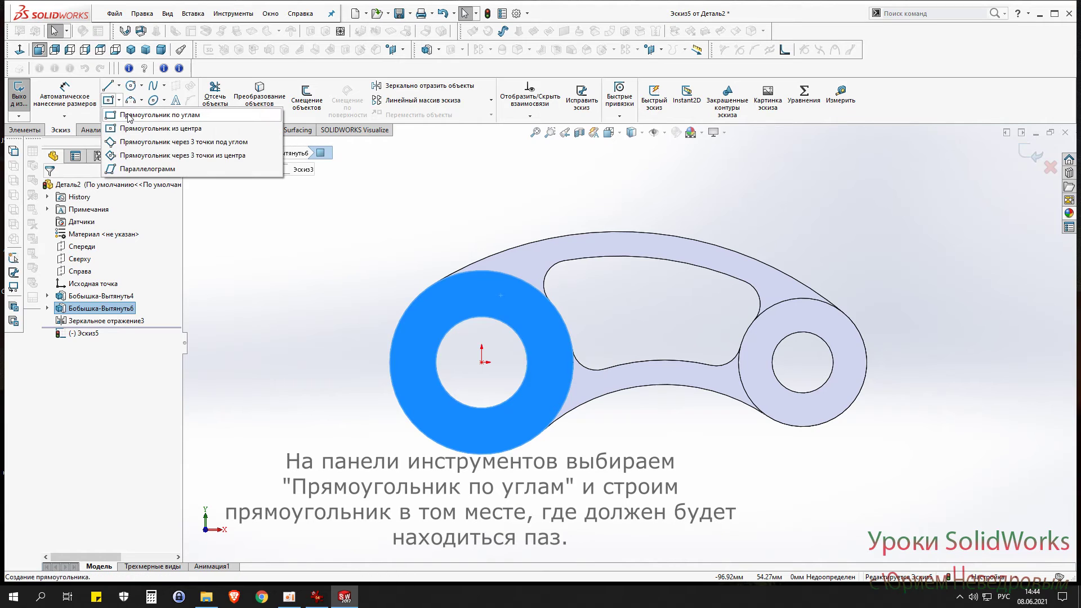
click(129, 118)
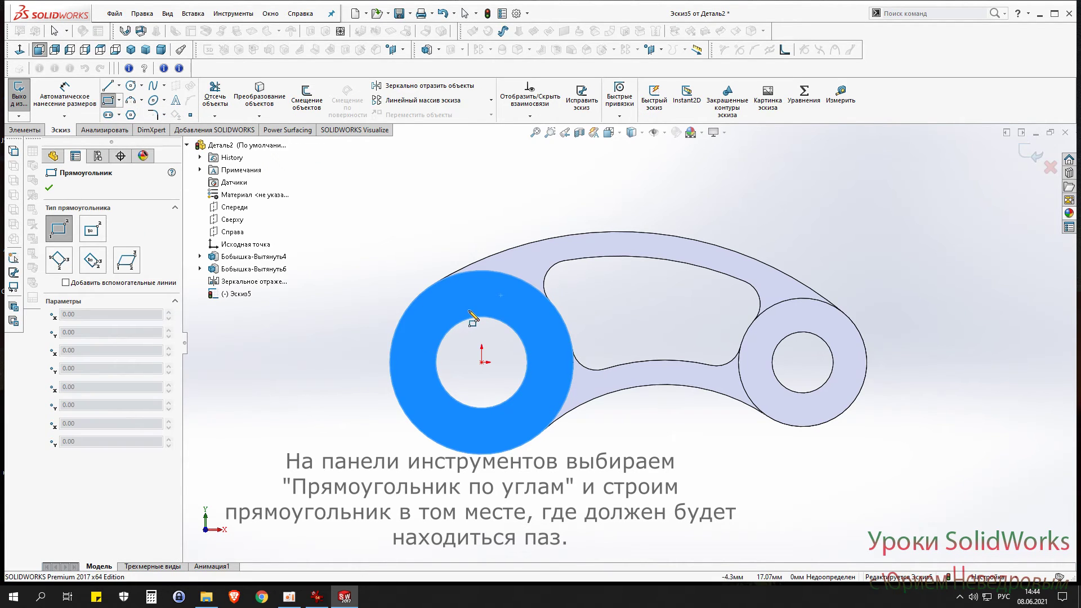
Step: Sketch a small corner rectangle straddling the top edge of the left boss hole
click(469, 310)
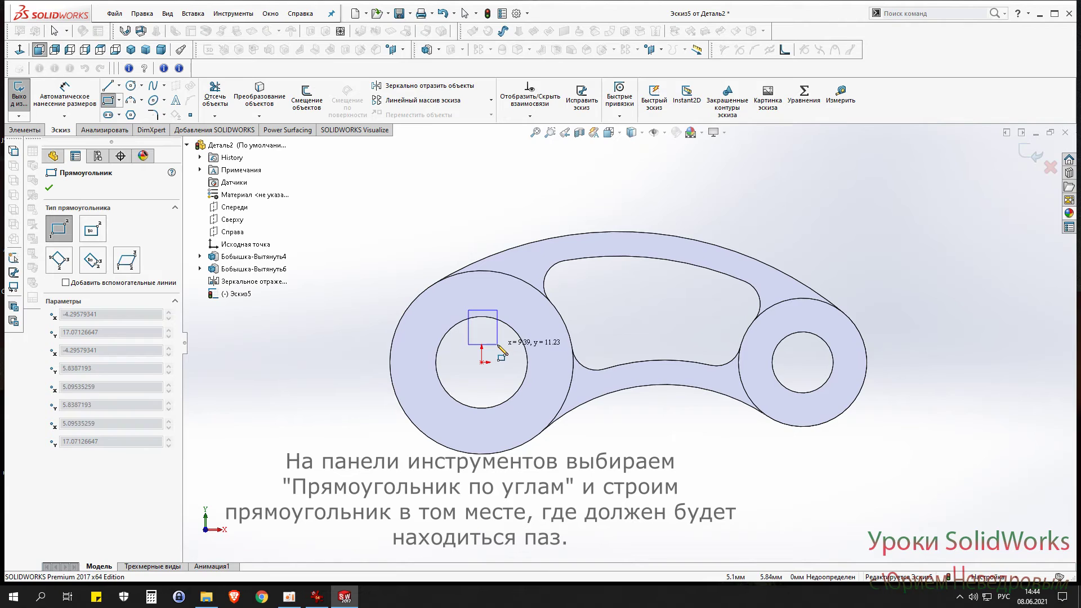
click(498, 345)
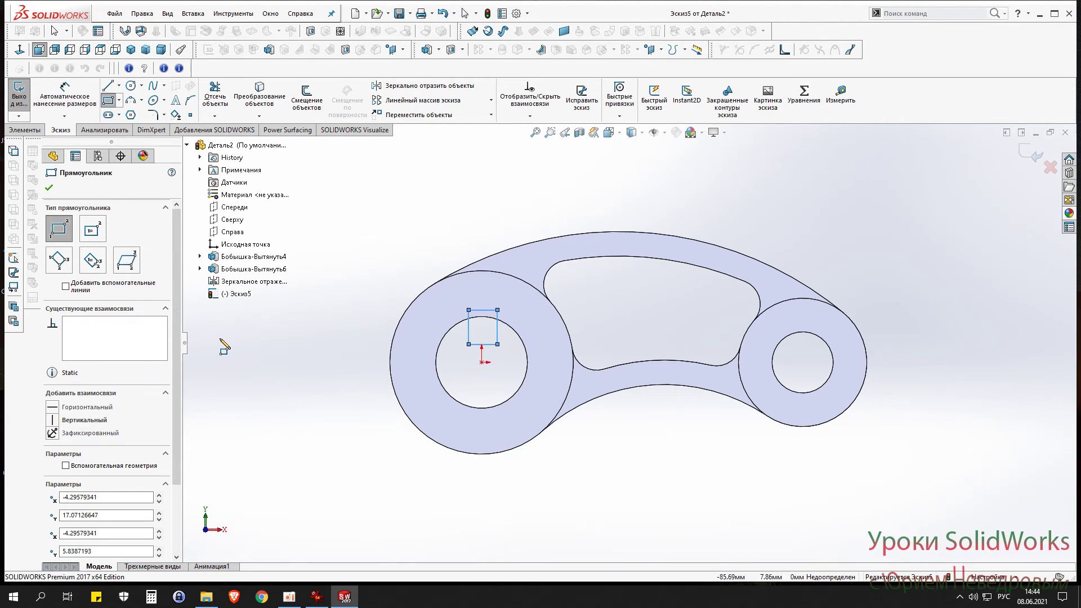
click(49, 190)
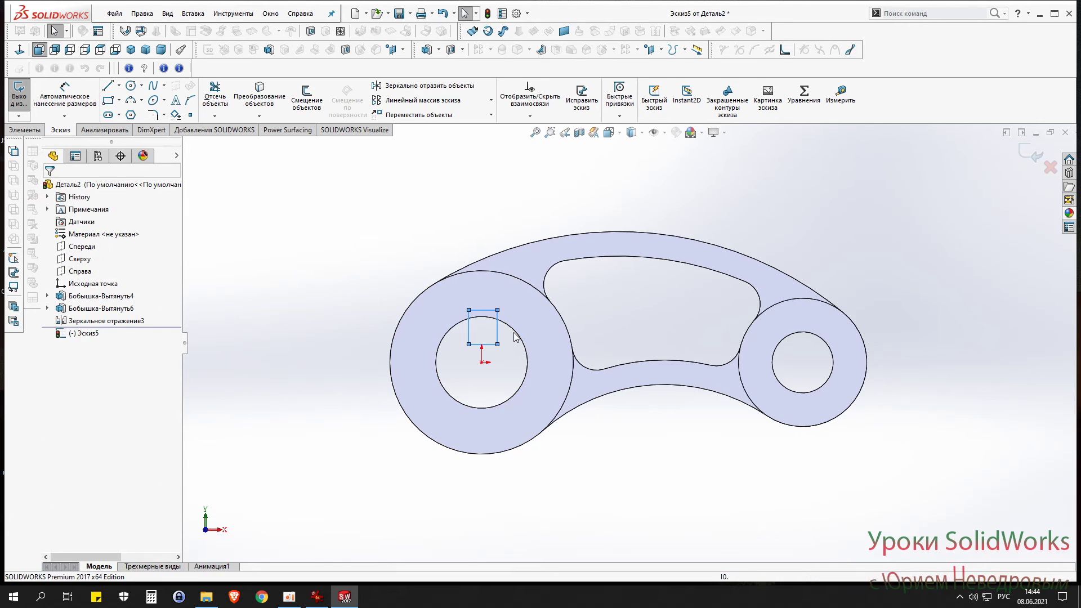
scroll(514, 337, down, 1)
scroll(513, 336, down, 2)
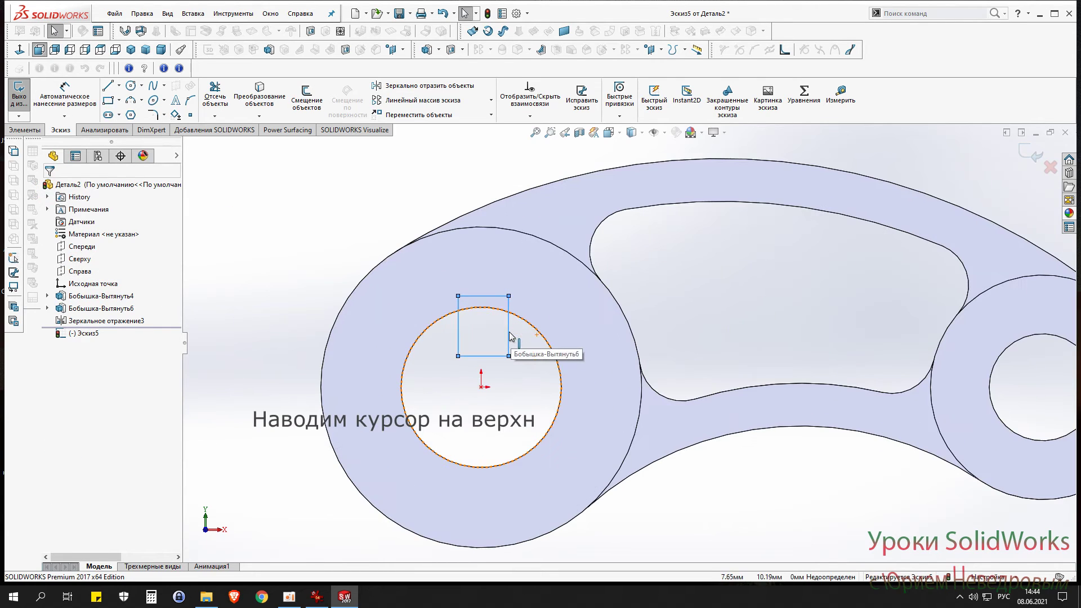
Step: Make the rectangle's top-edge midpoint vertical (Вертикальный) with the sketch origin
click(483, 297)
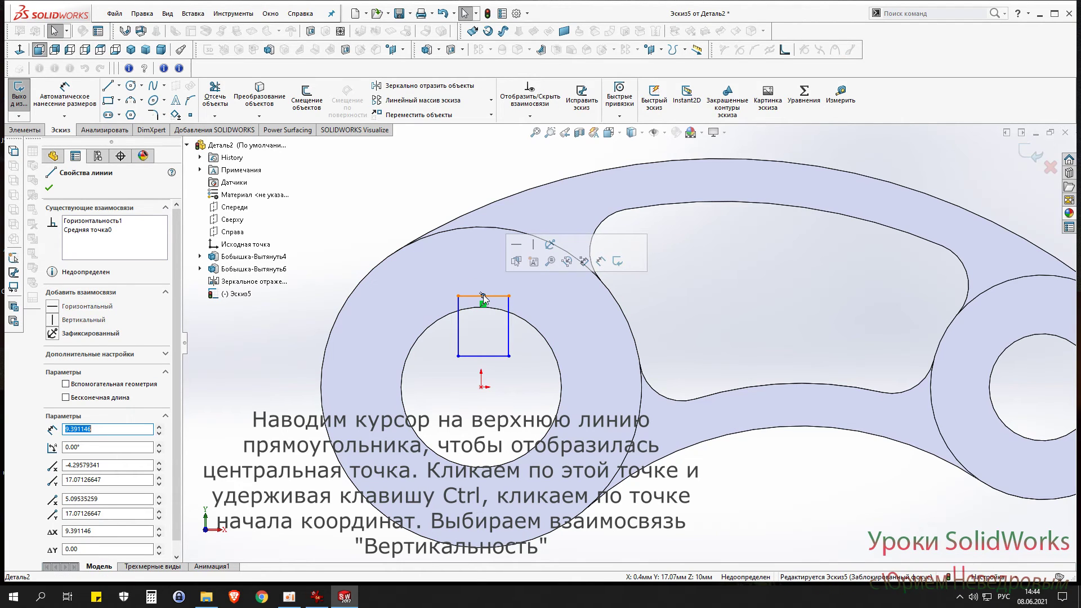
ctrl+click(482, 387)
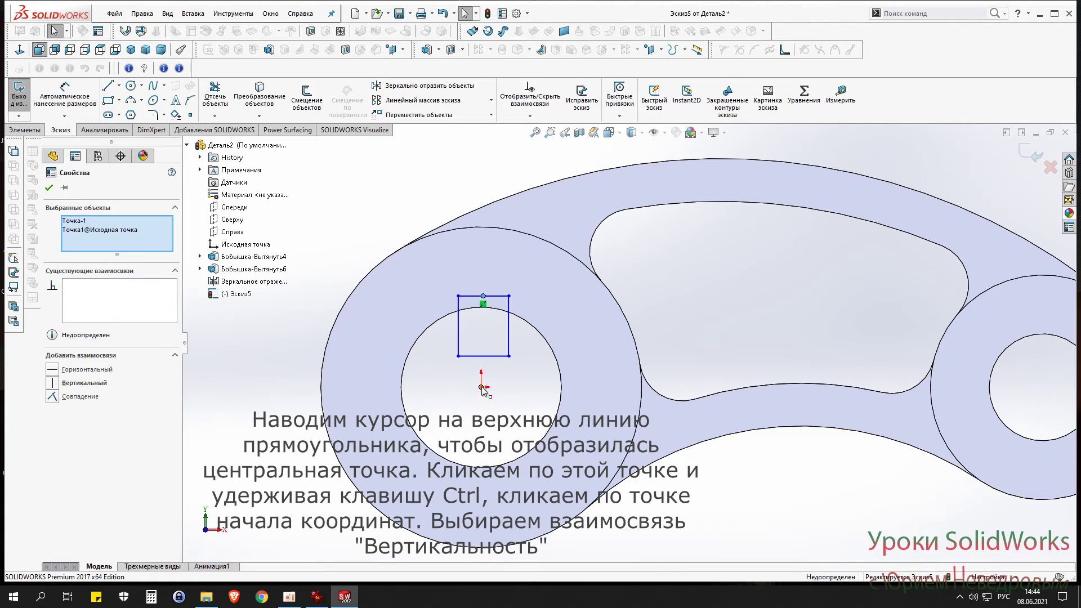
click(53, 383)
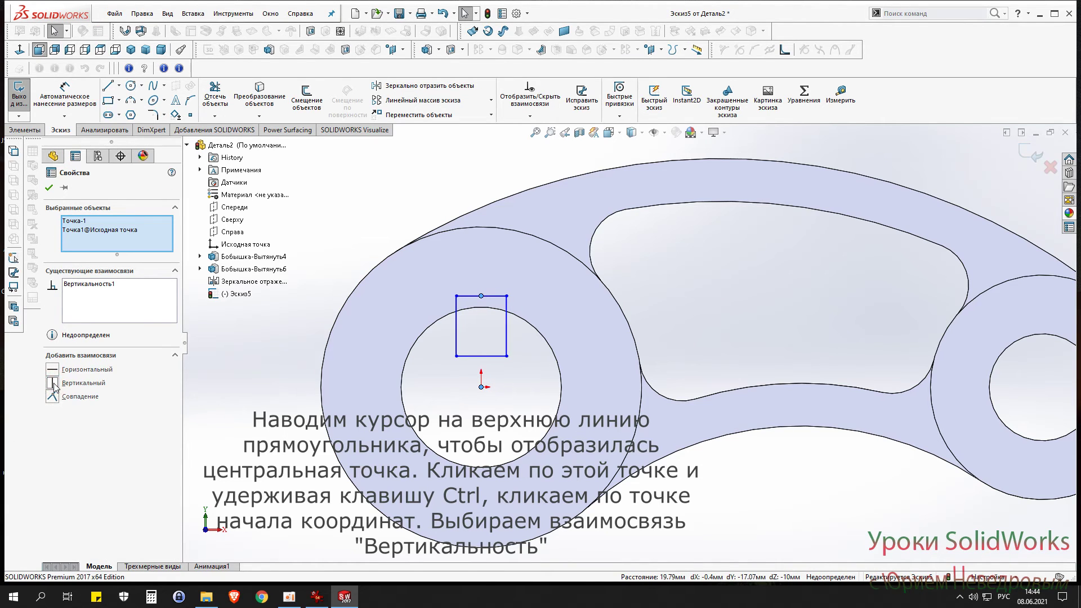
click(49, 188)
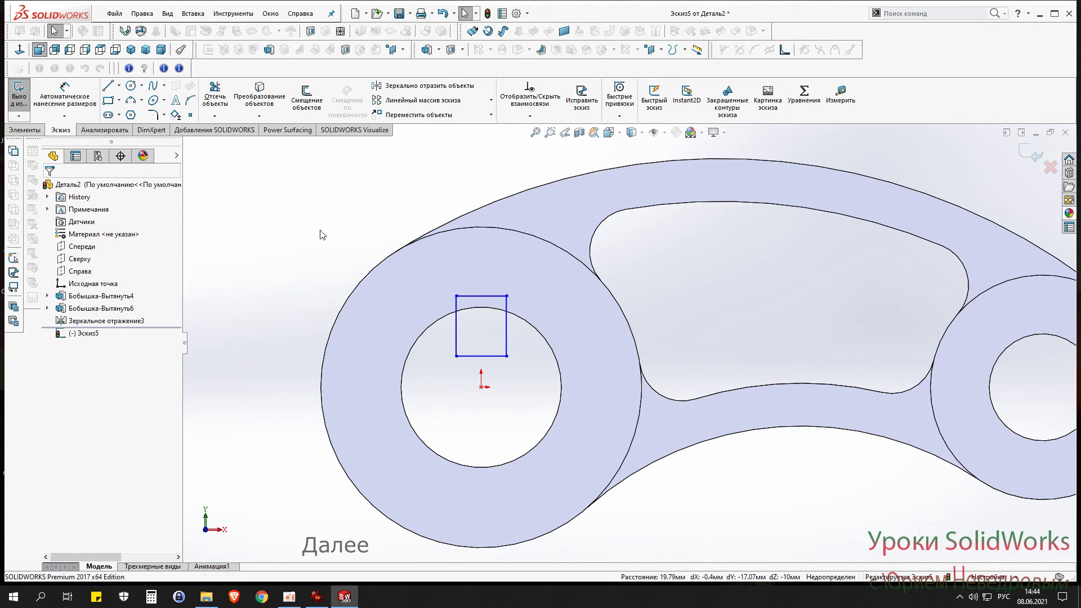
click(64, 97)
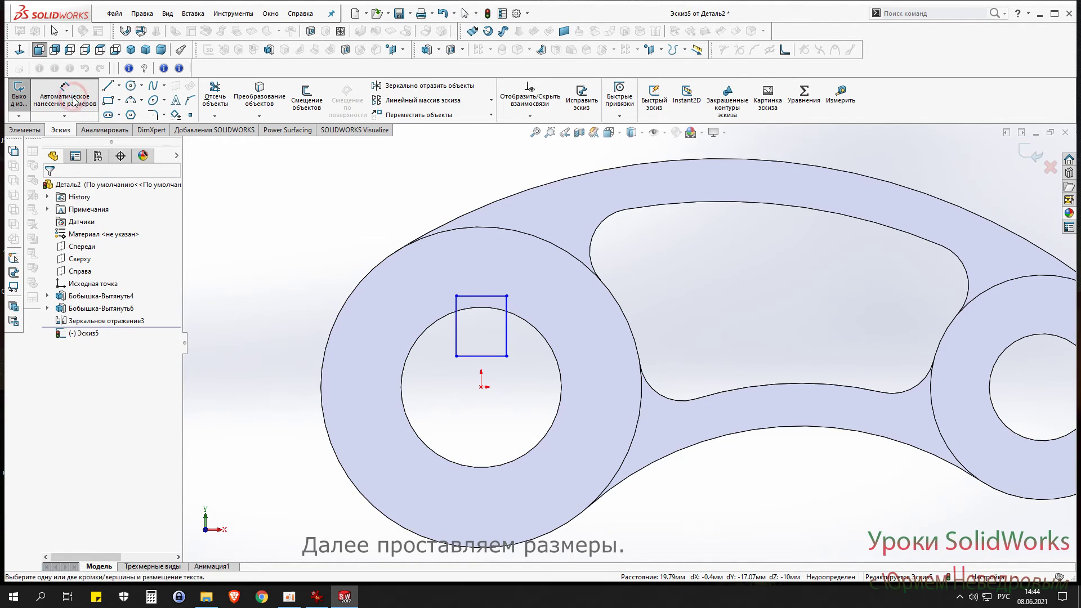
Step: Dimension the keyway rectangle 8 mm wide and 33 mm from hole bottom, then exit the sketch
click(466, 296)
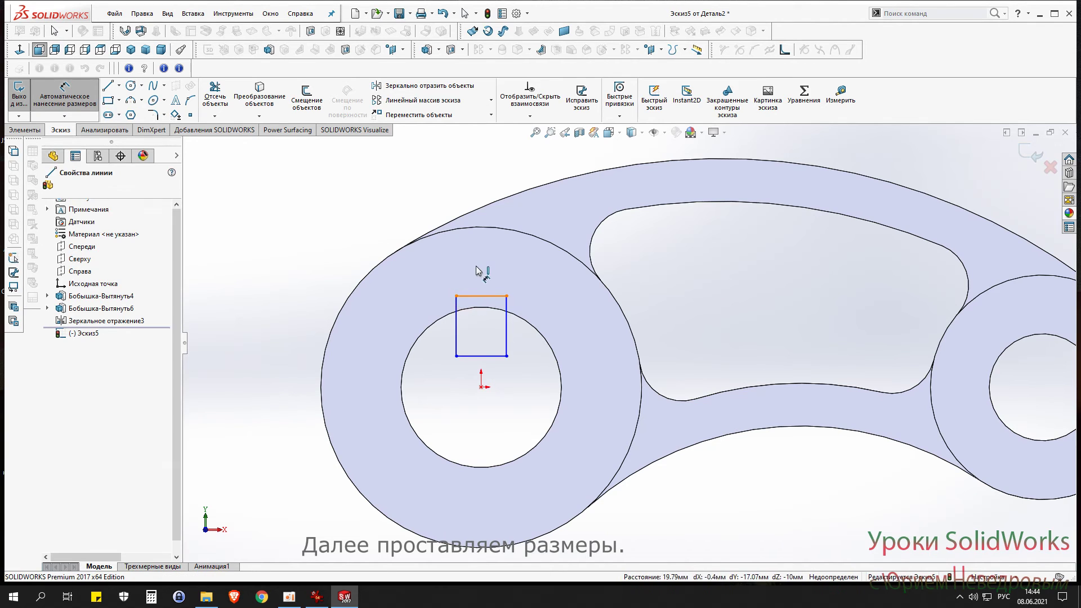
click(482, 257)
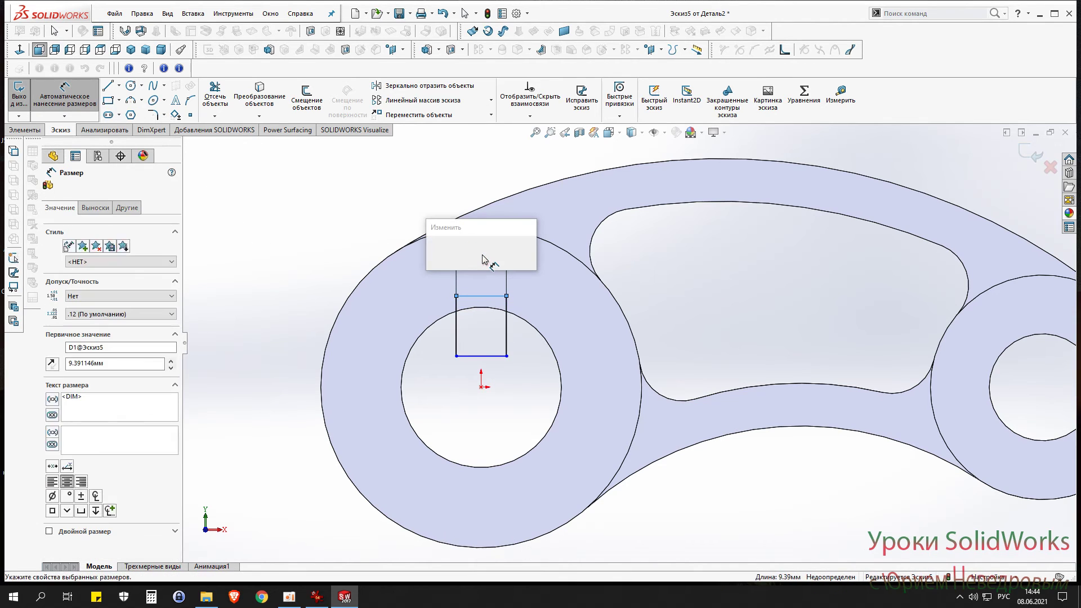
text(8)
key(Return)
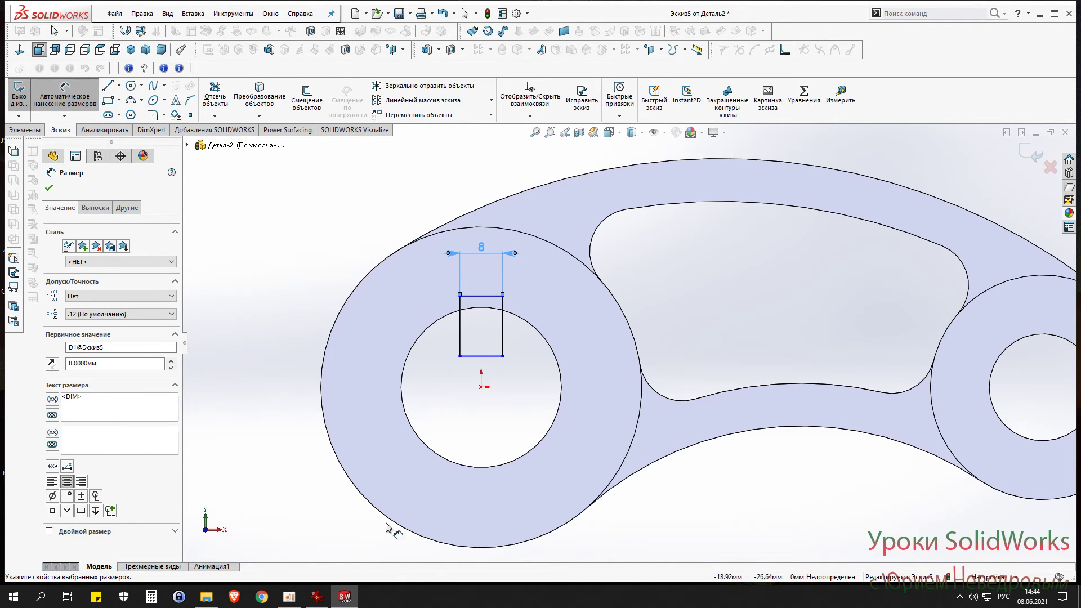
click(483, 468)
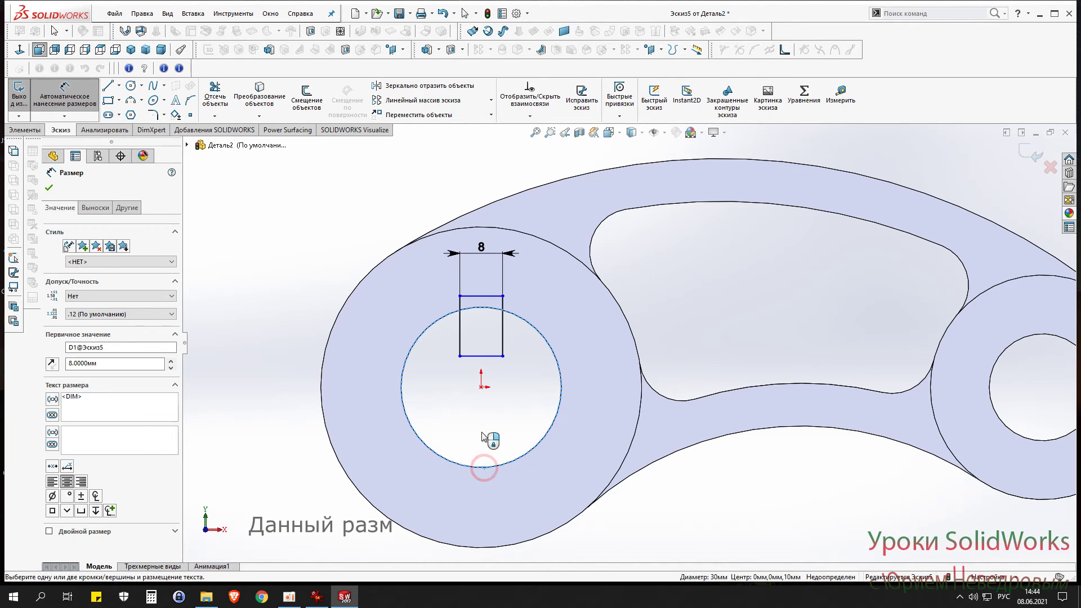
shift+click(475, 298)
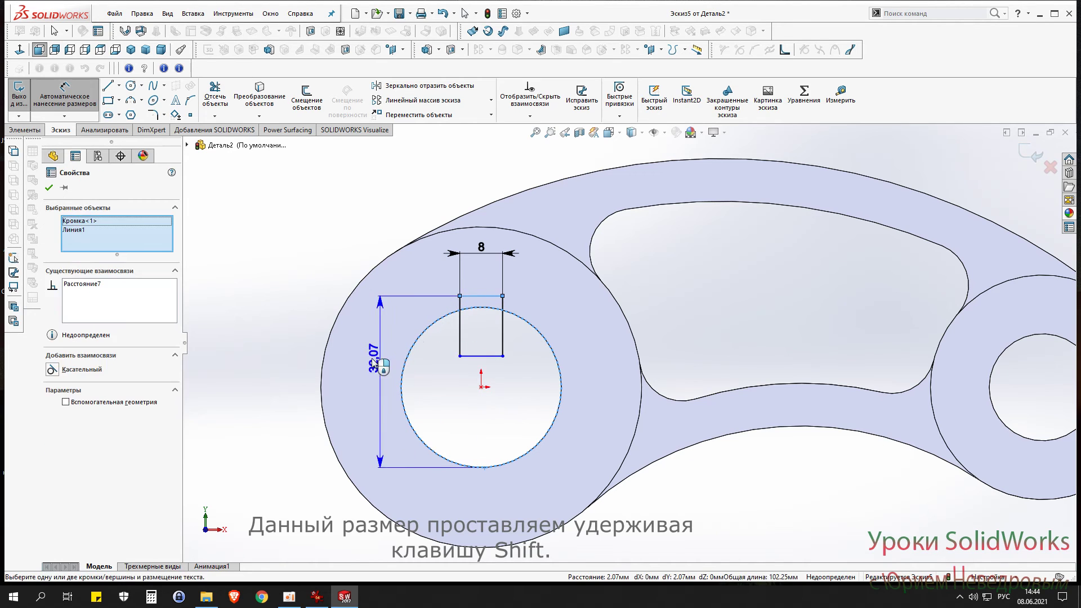
click(370, 361)
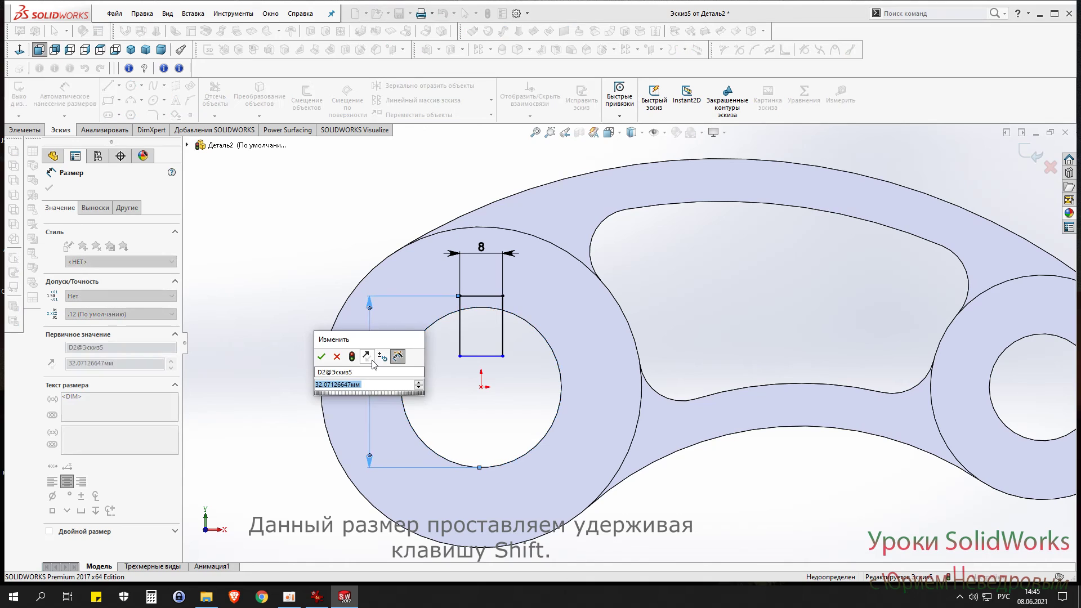
text(33)
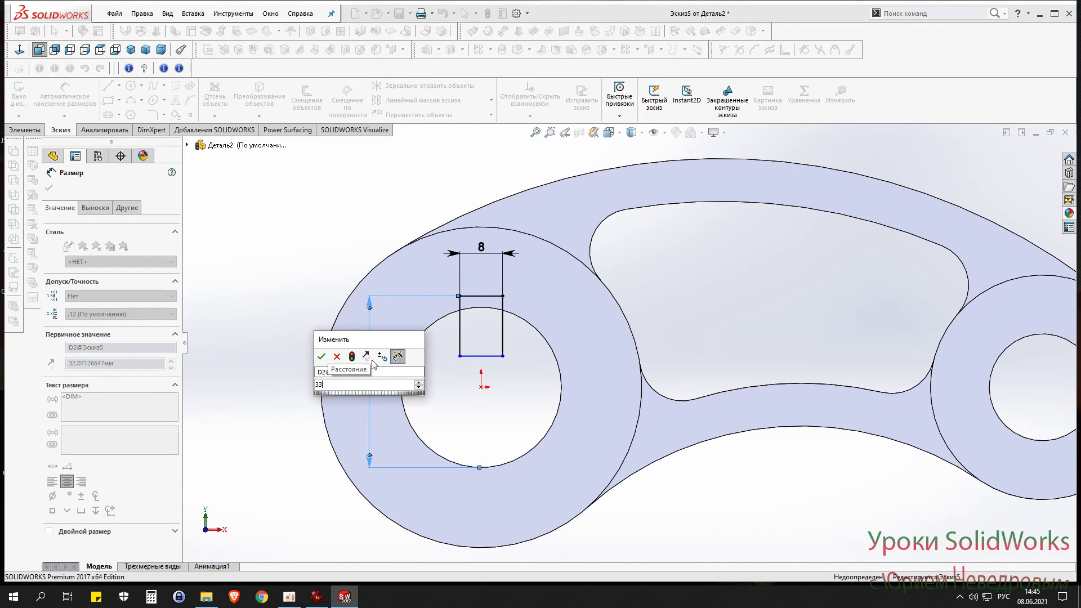
key(Return)
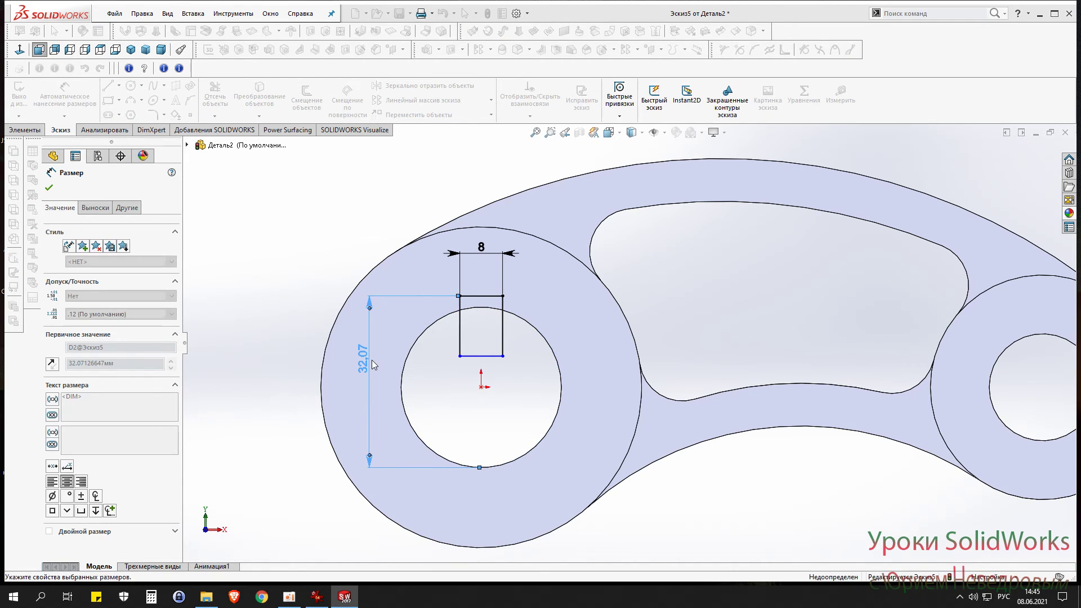
click(49, 189)
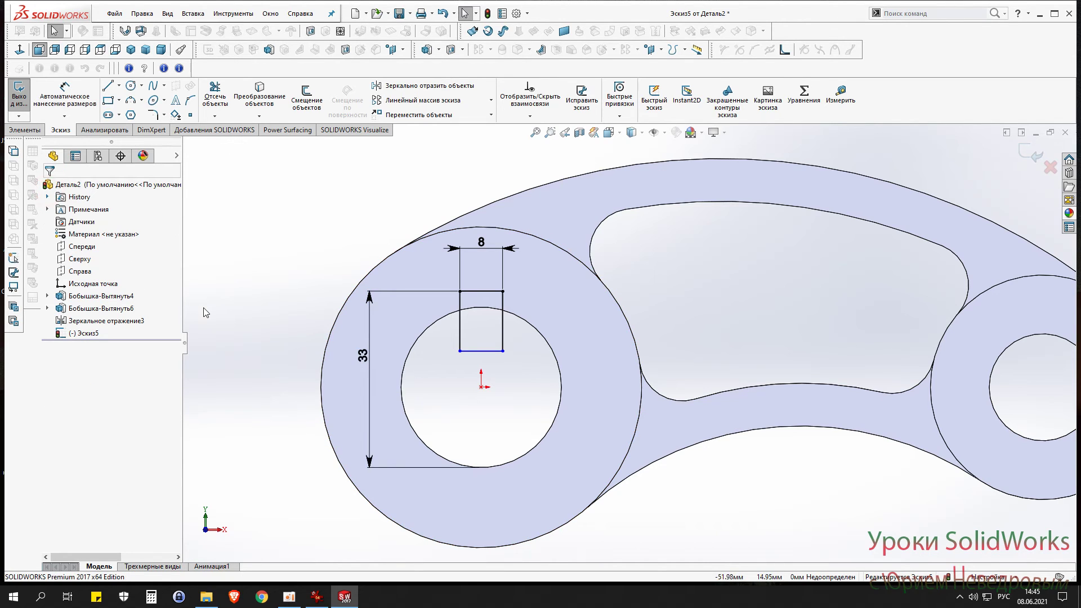
click(16, 101)
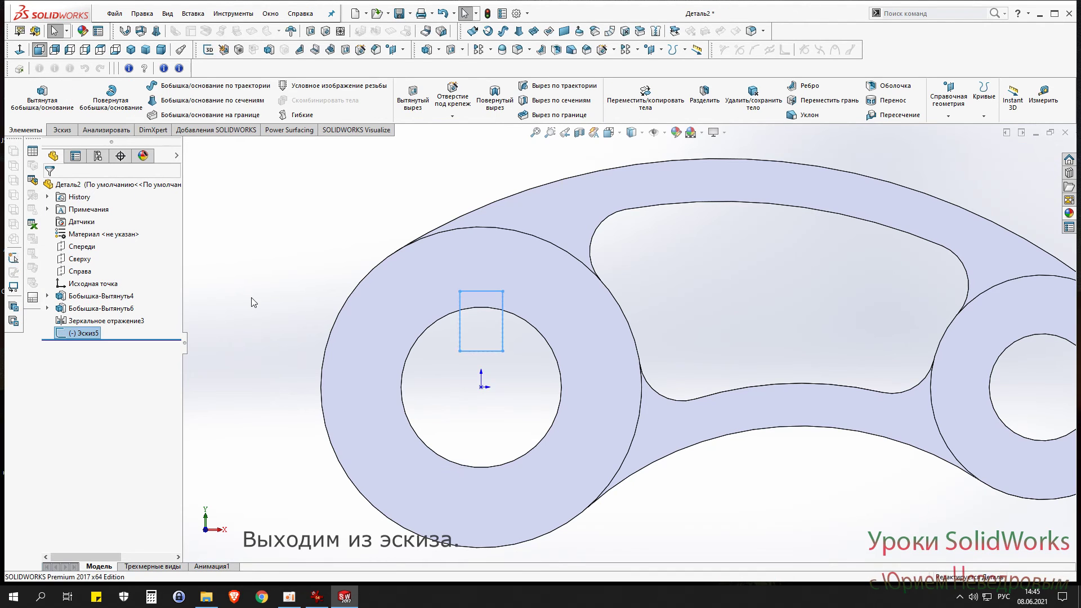
Step: Extrude-cut the keyway rectangle Through All (Насквозь) into the left boss hole
middle_drag(250, 301, 480, 237)
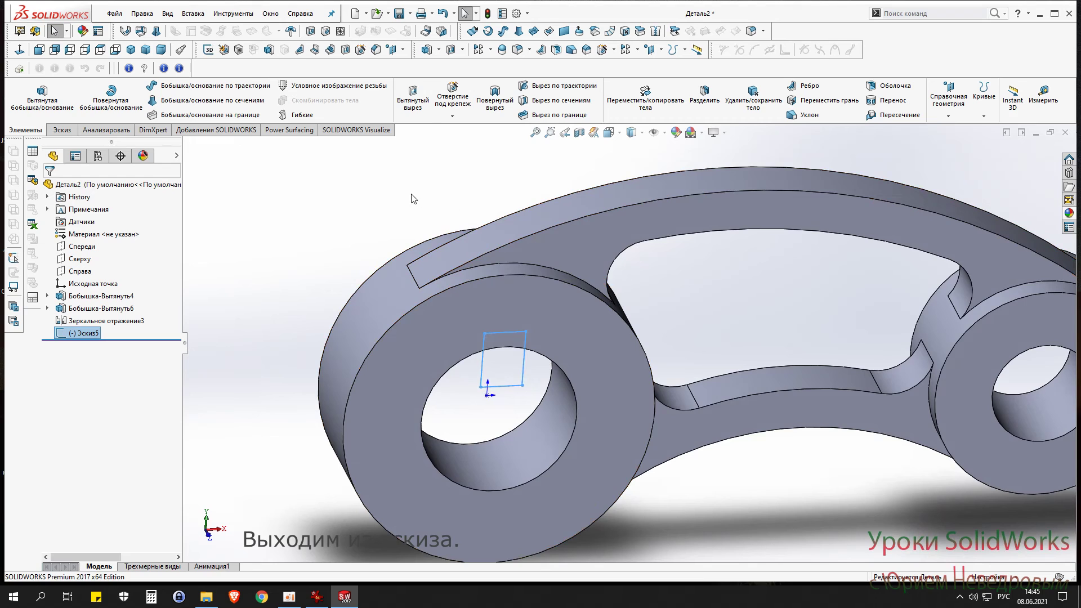
click(413, 98)
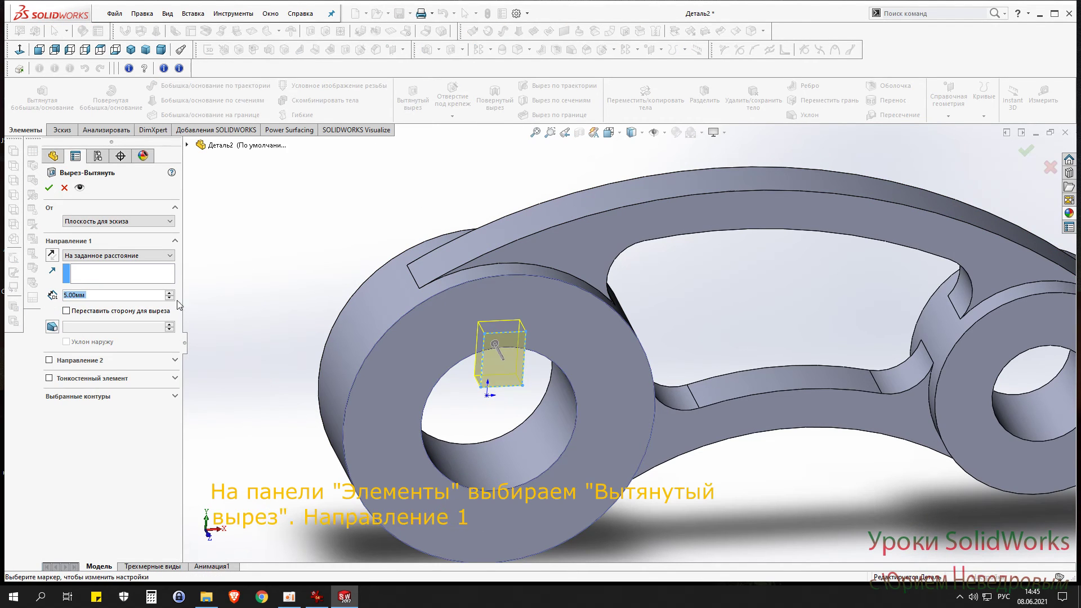
middle_drag(221, 354, 260, 354)
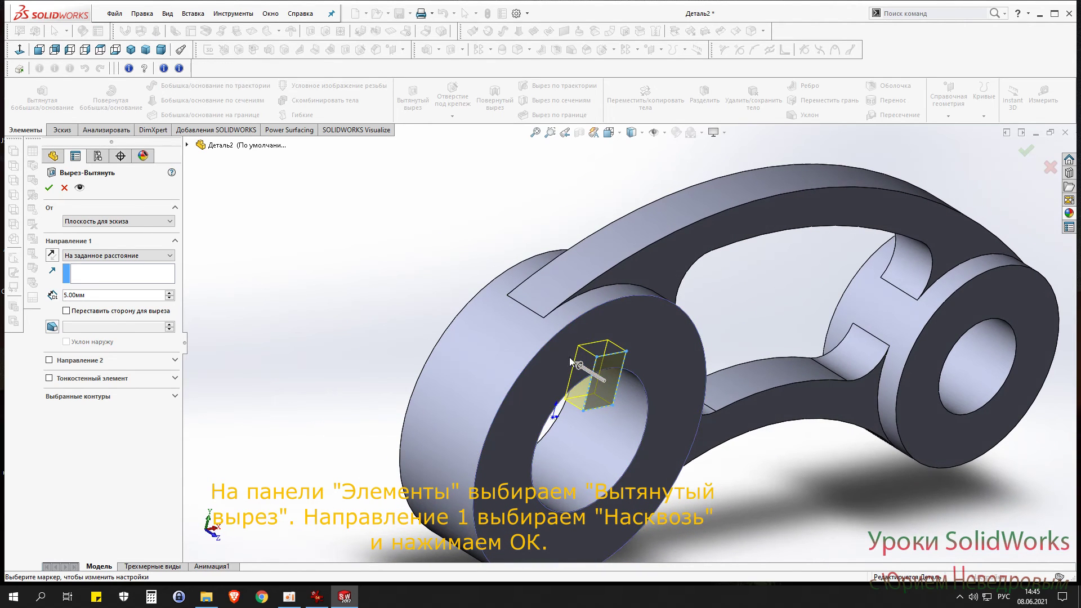
click(135, 257)
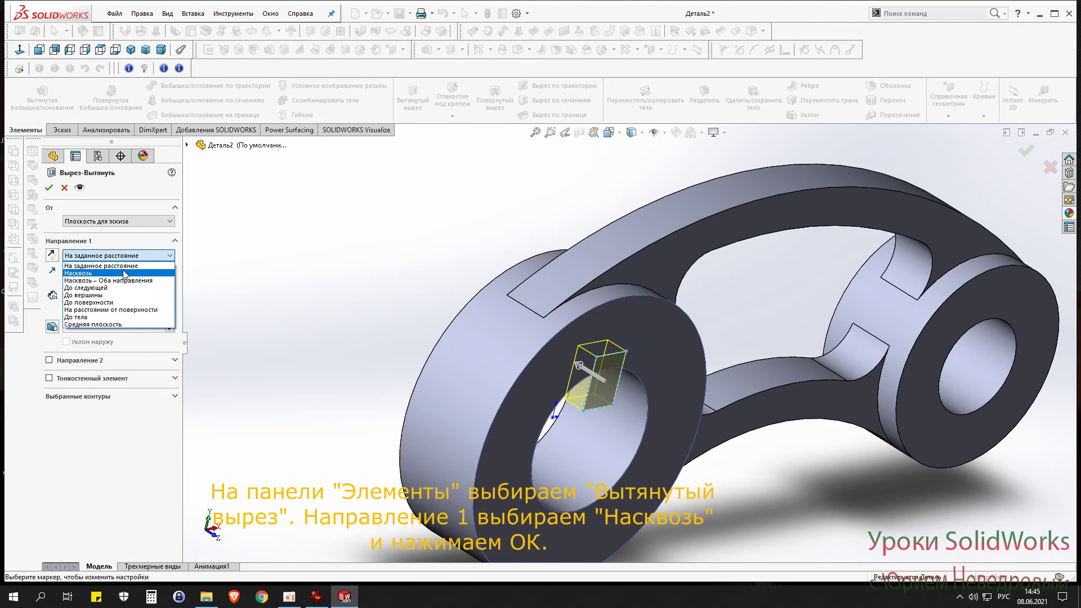
click(125, 273)
mouse_move(254, 295)
middle_down()
mouse_move(349, 291)
mouse_move(301, 294)
middle_up()
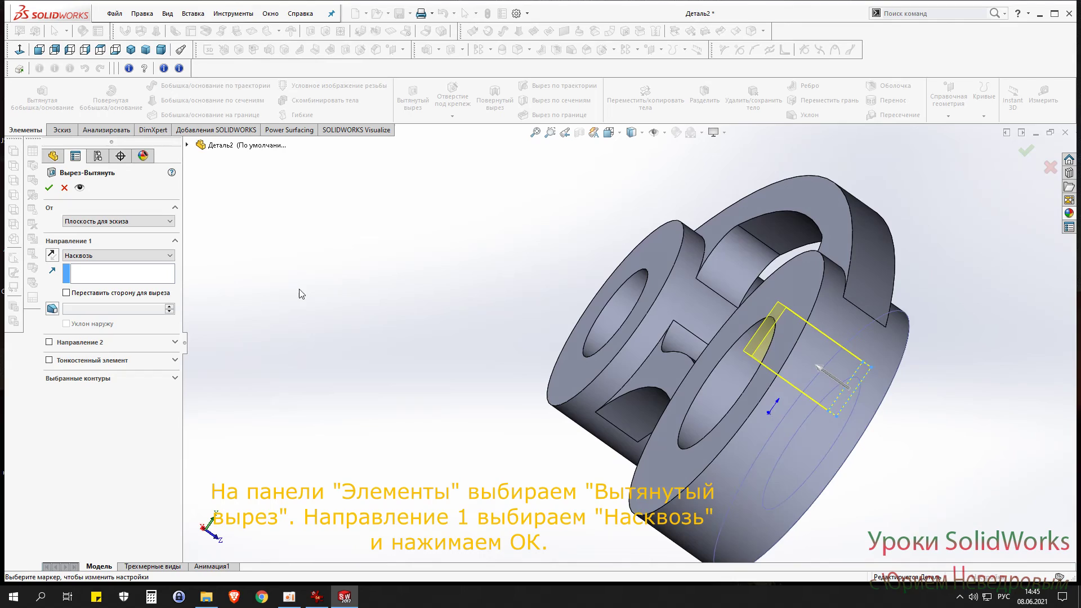
click(49, 188)
mouse_move(315, 417)
middle_down()
mouse_move(408, 419)
mouse_move(290, 259)
mouse_move(279, 270)
mouse_move(267, 380)
middle_up()
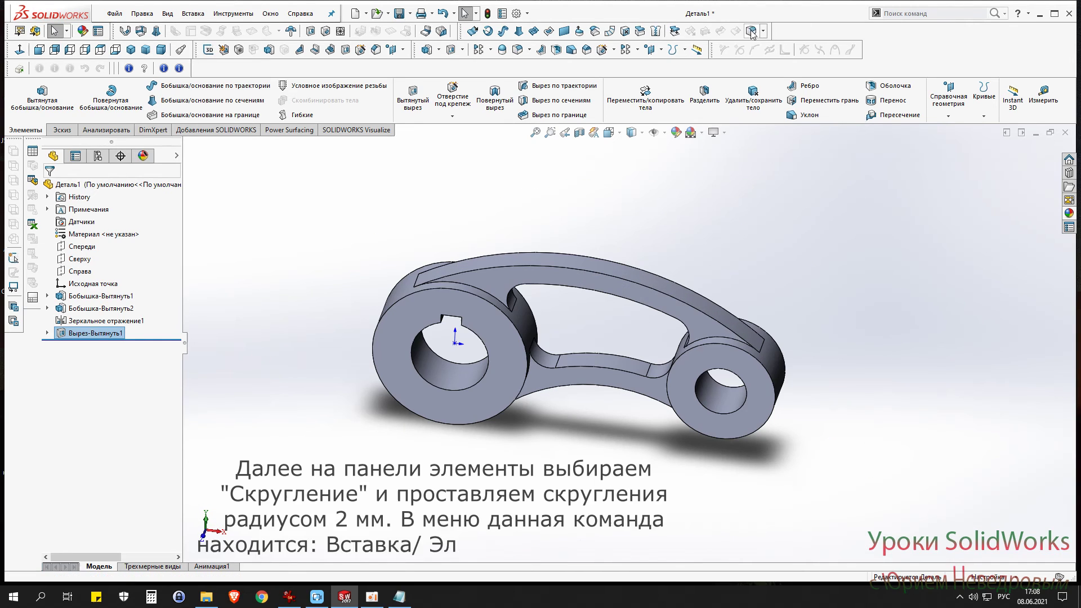
Step: Start a 2 mm FilletXpert fillet and select the first four arm-to-boss edges
click(752, 32)
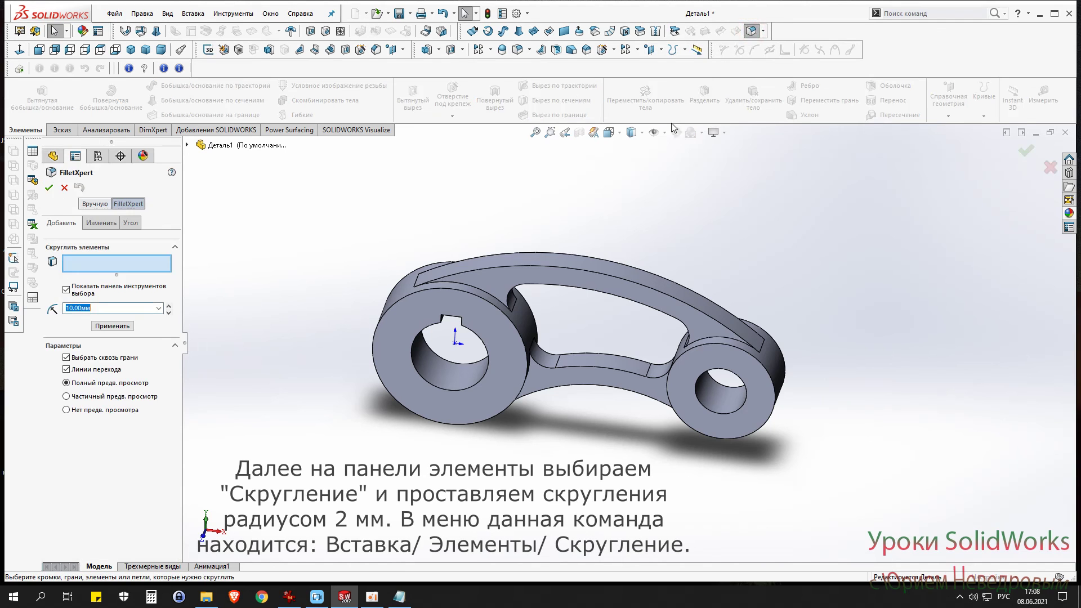
click(469, 290)
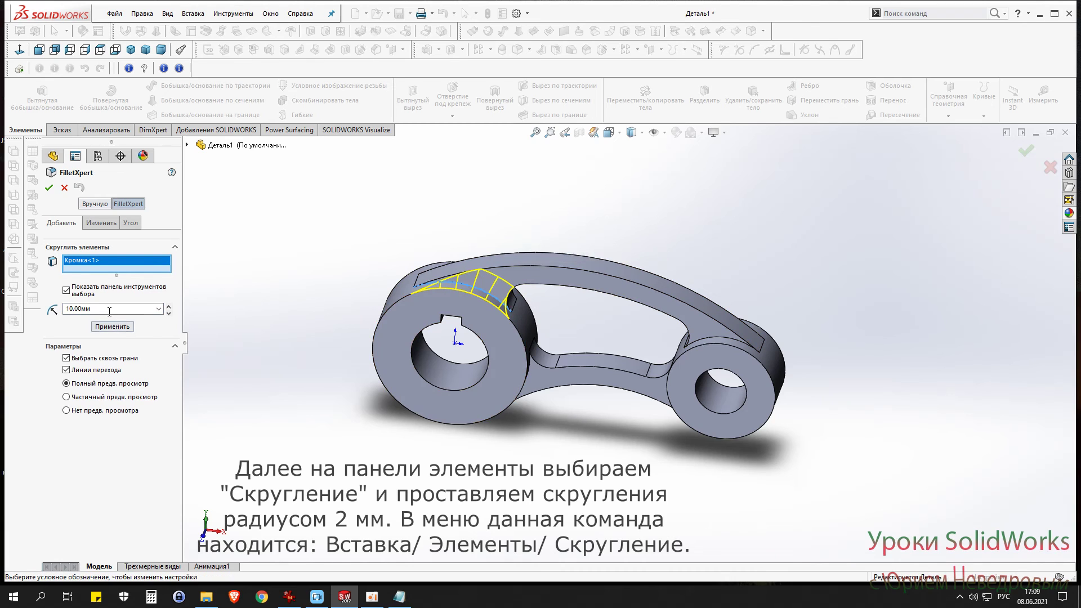
text(2)
key(Return)
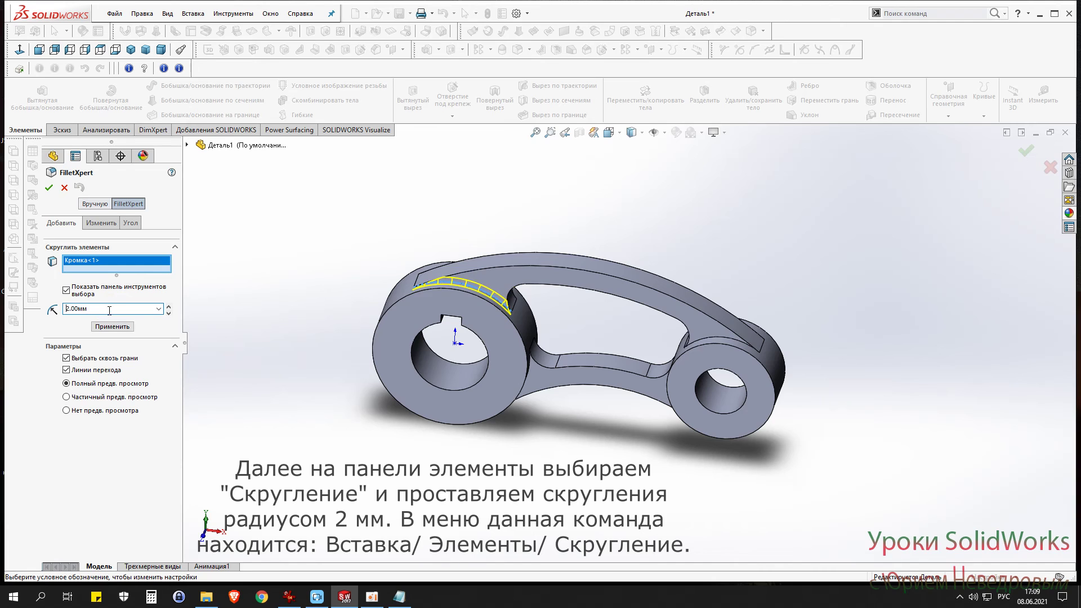
click(708, 342)
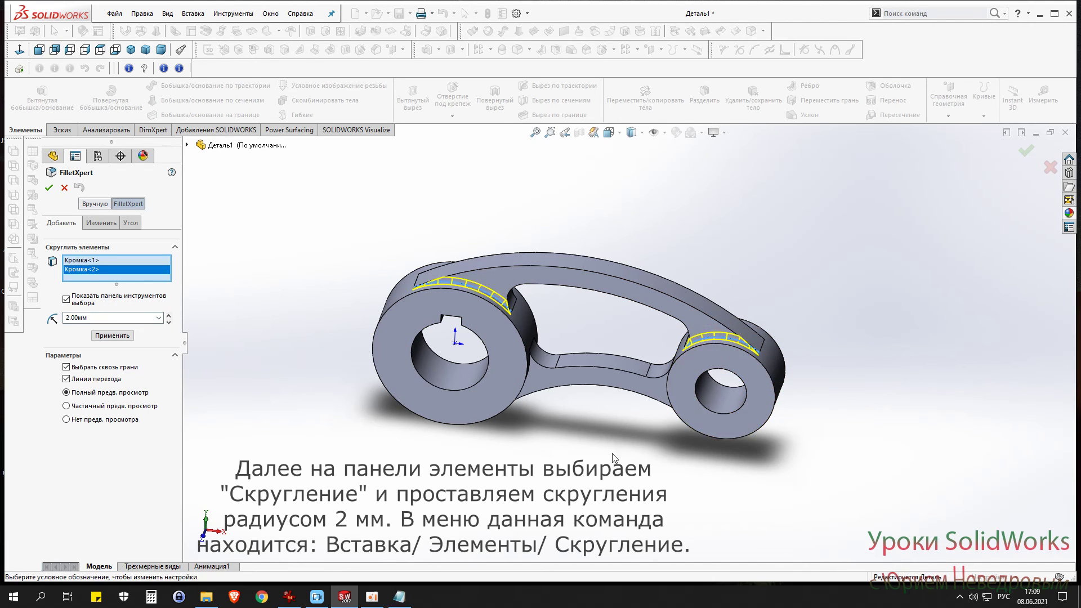
middle_drag(619, 456, 565, 324)
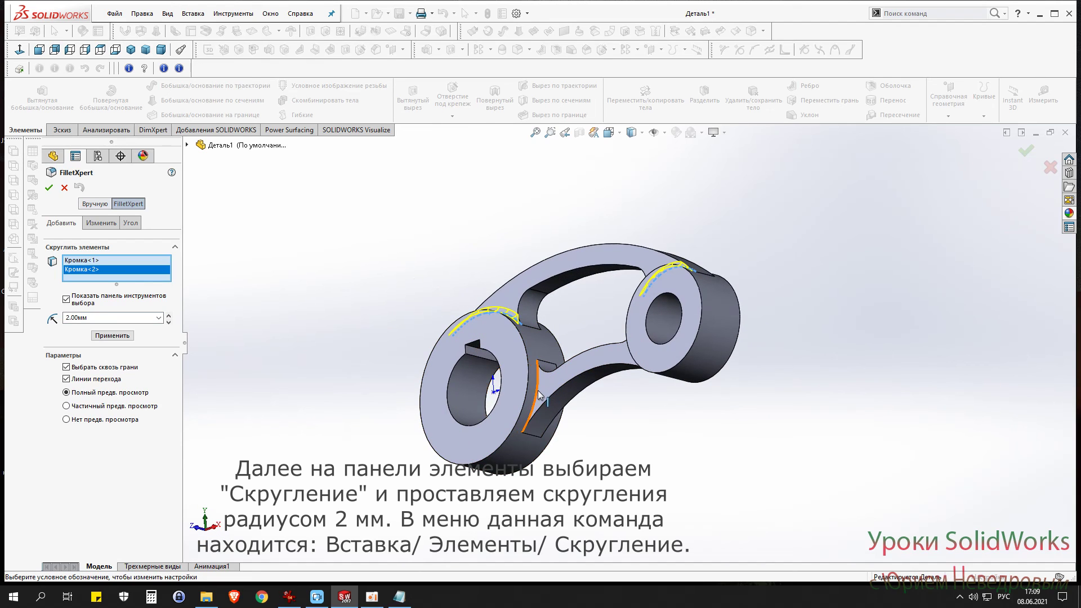
click(538, 390)
middle_drag(614, 443, 736, 468)
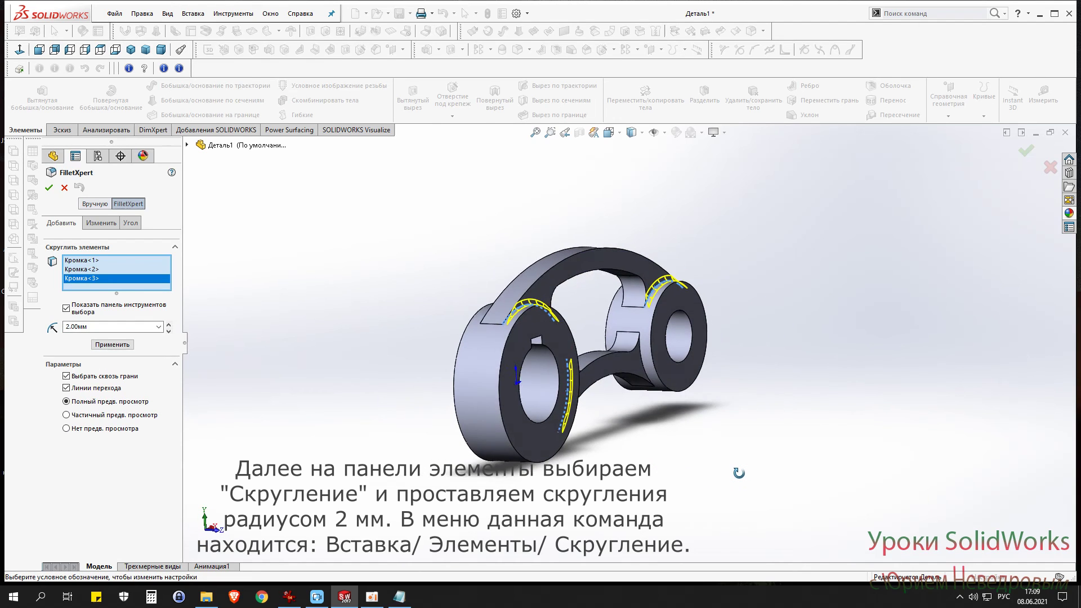
click(645, 371)
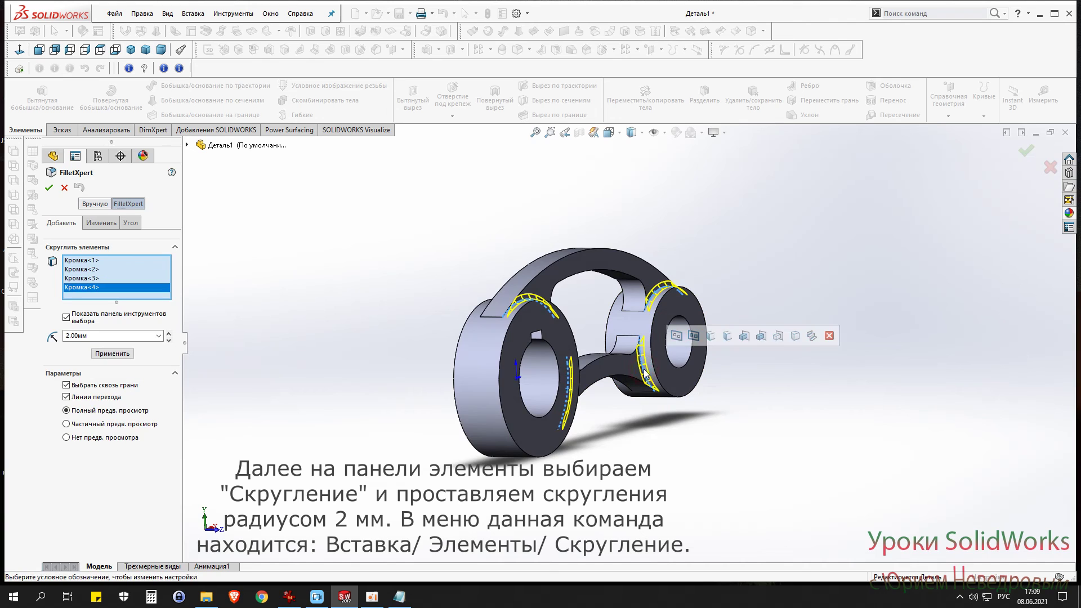
Step: Add the remaining four arm-to-boss edges and apply the 2 mm fillet as Скругление1
mouse_move(645, 372)
middle_down()
mouse_move(812, 445)
mouse_move(826, 496)
middle_up()
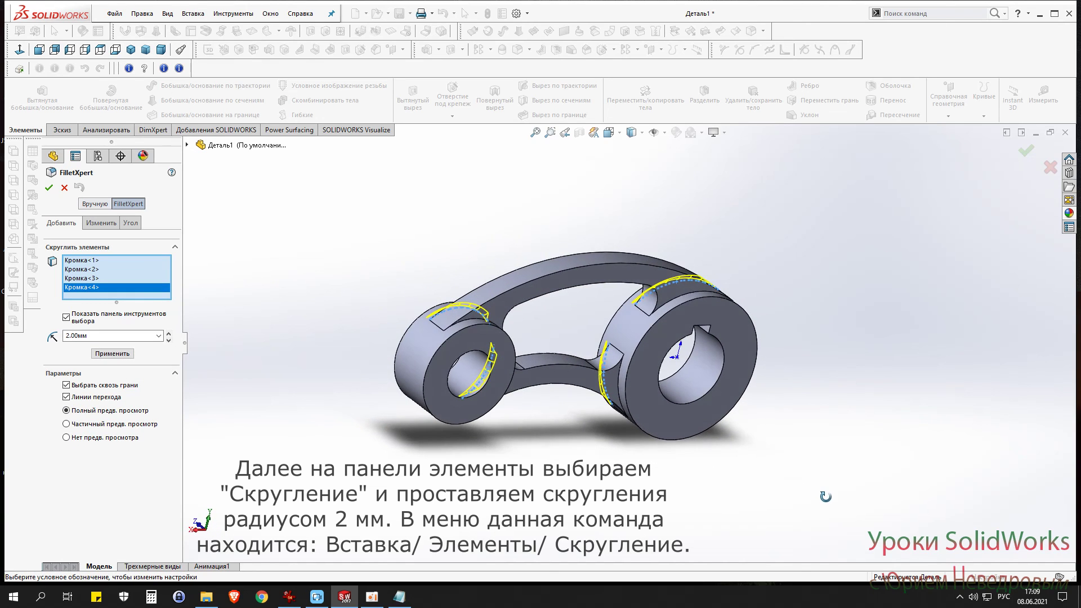
click(678, 304)
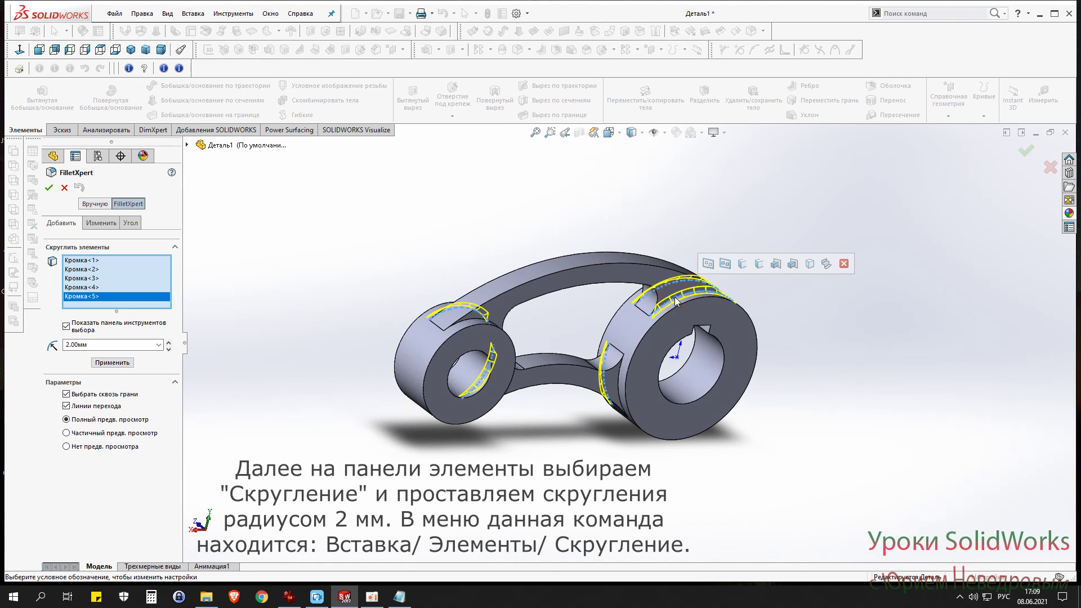
middle_drag(678, 304, 807, 332)
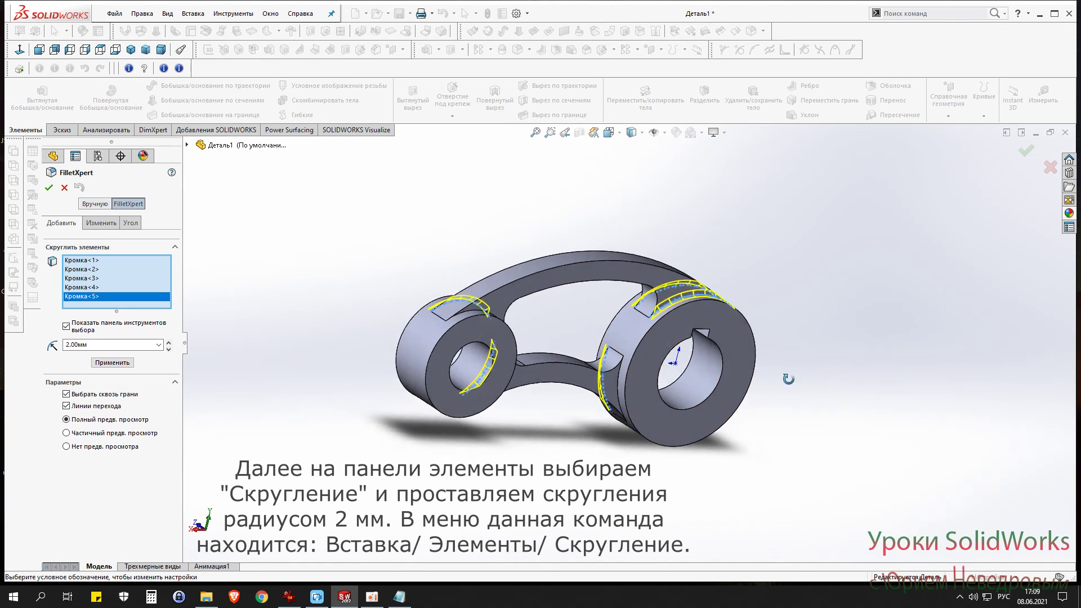
click(610, 394)
middle_drag(610, 394, 673, 437)
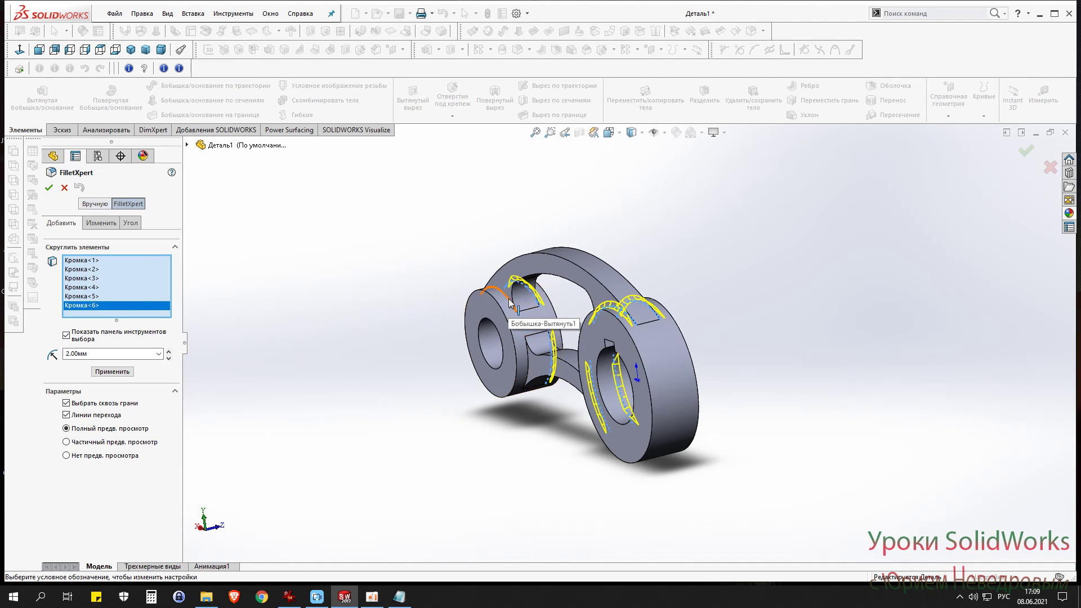
click(509, 303)
middle_drag(548, 474, 551, 417)
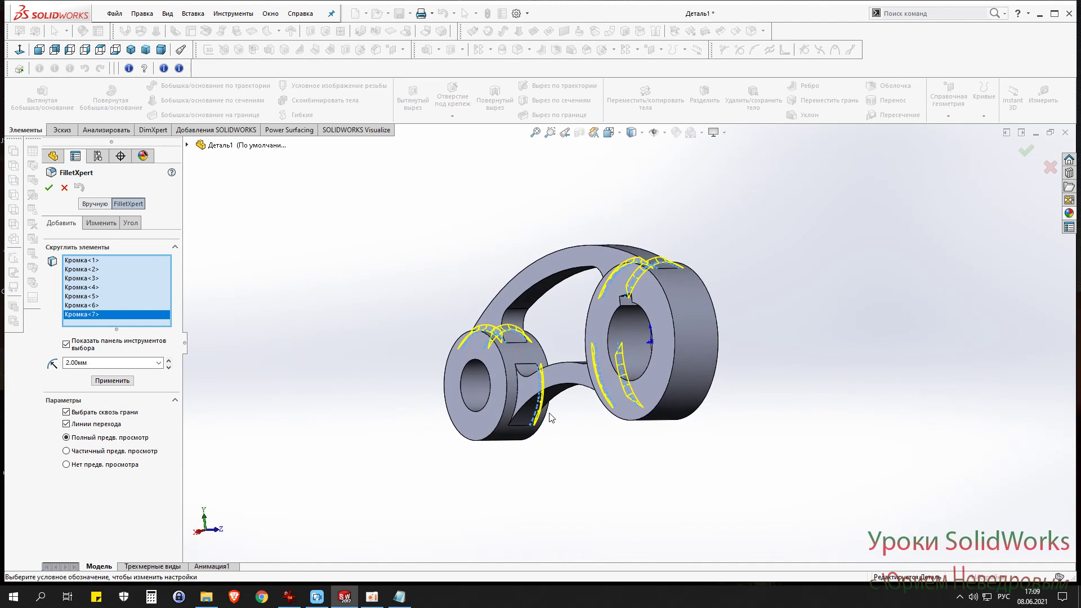
click(519, 407)
click(113, 393)
mouse_move(355, 333)
middle_down()
mouse_move(418, 464)
mouse_move(345, 512)
mouse_move(487, 304)
mouse_move(388, 273)
mouse_move(348, 312)
mouse_move(439, 234)
mouse_move(603, 251)
mouse_move(550, 332)
mouse_move(453, 288)
middle_up()
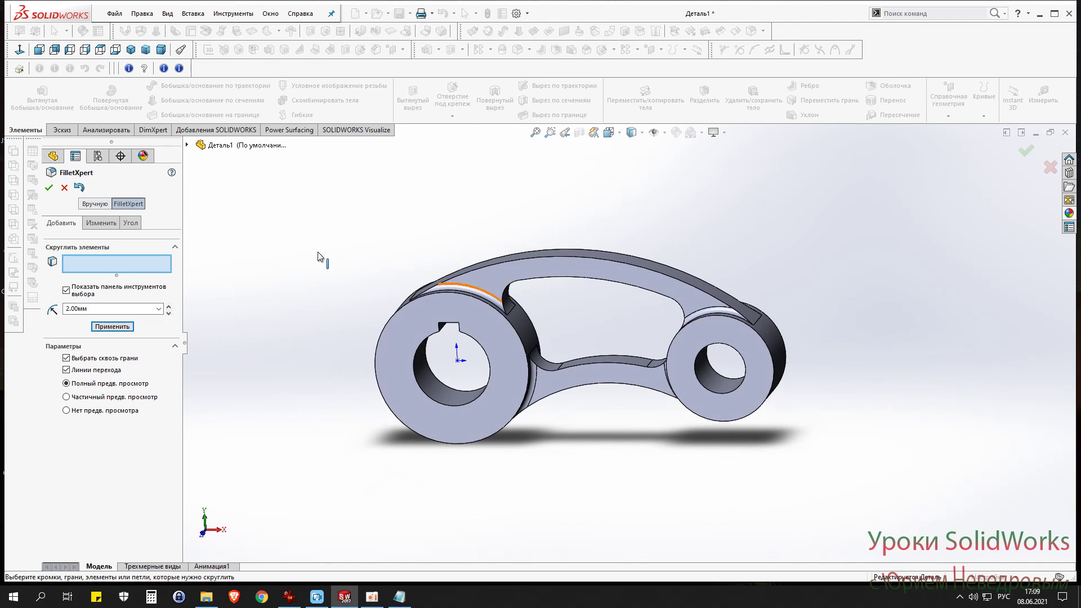
click(48, 188)
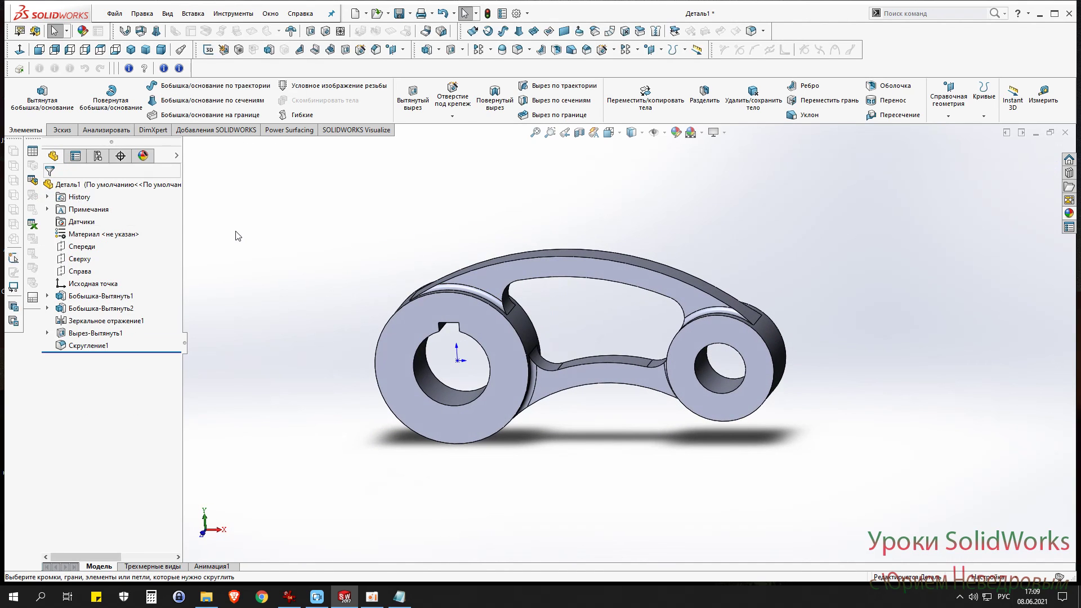
Step: Colour the whole part with the blue 128/128/255 swatch from the стандарт set
click(130, 50)
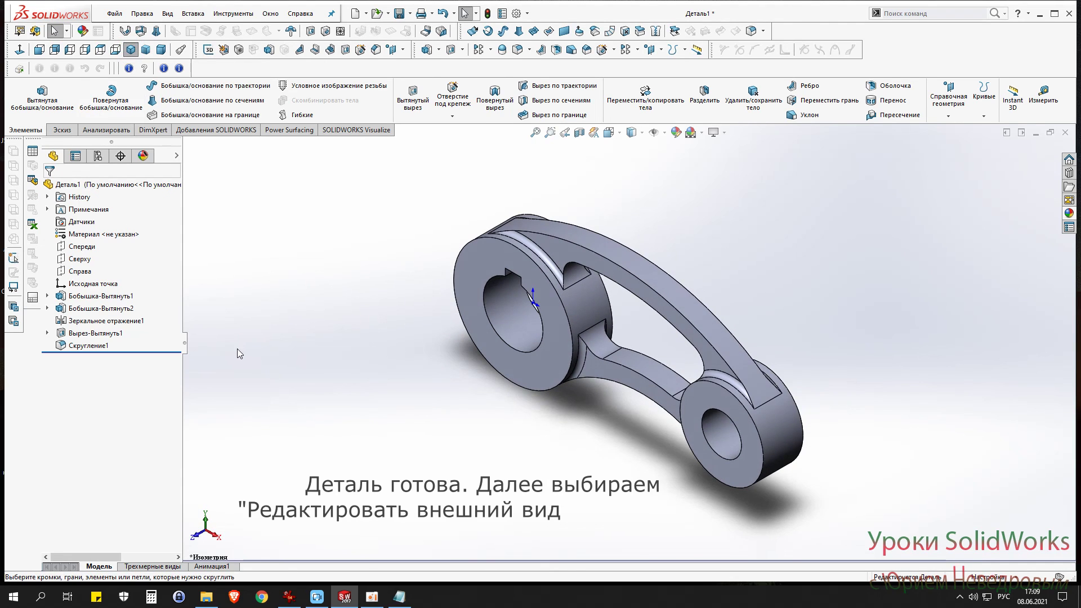
click(675, 133)
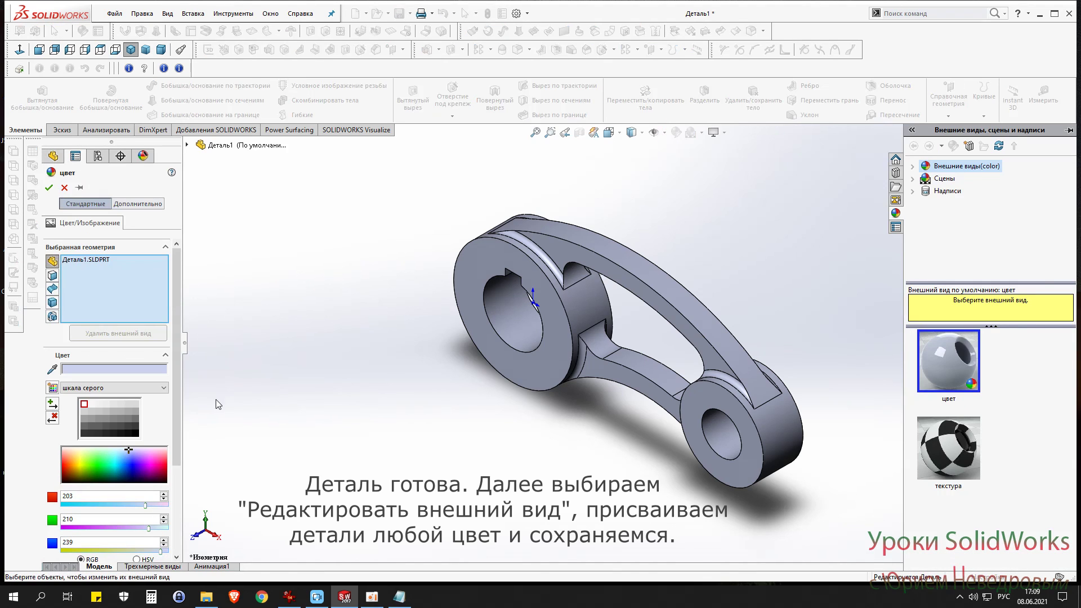
click(144, 388)
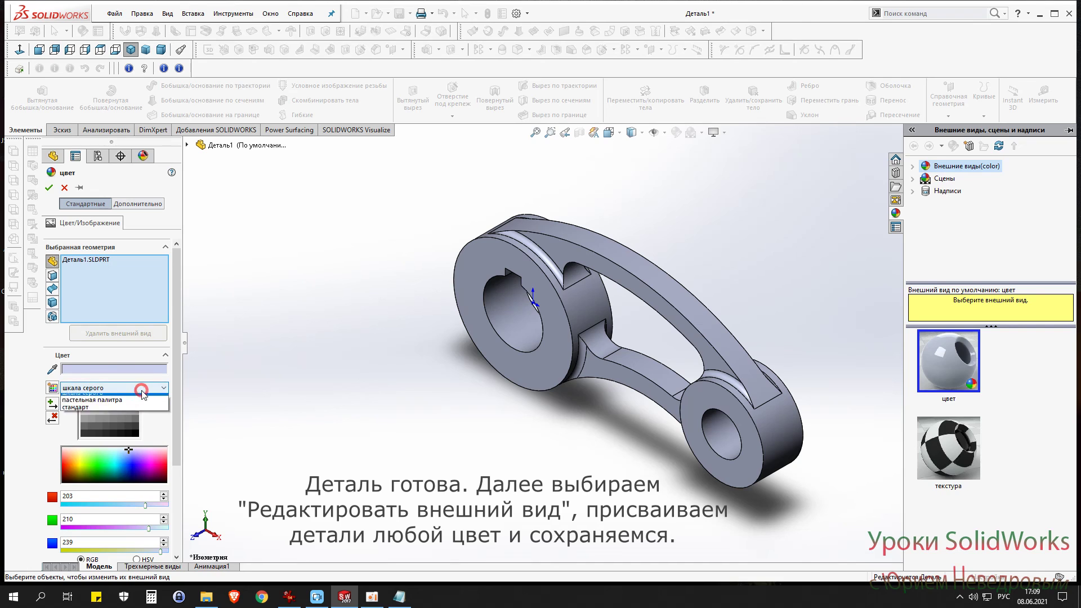
click(90, 397)
click(128, 420)
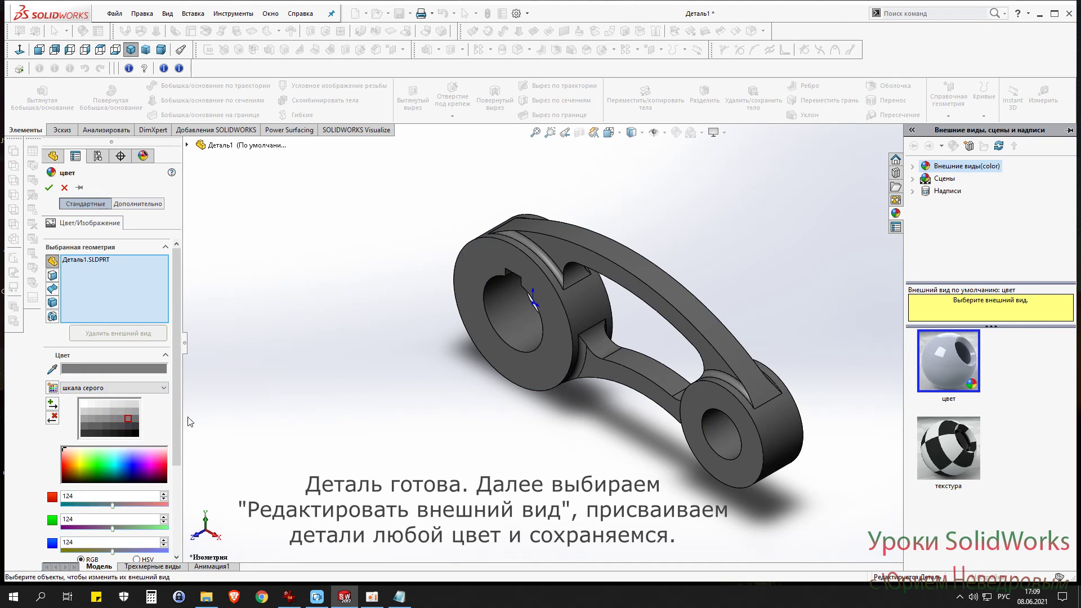
click(152, 390)
click(148, 414)
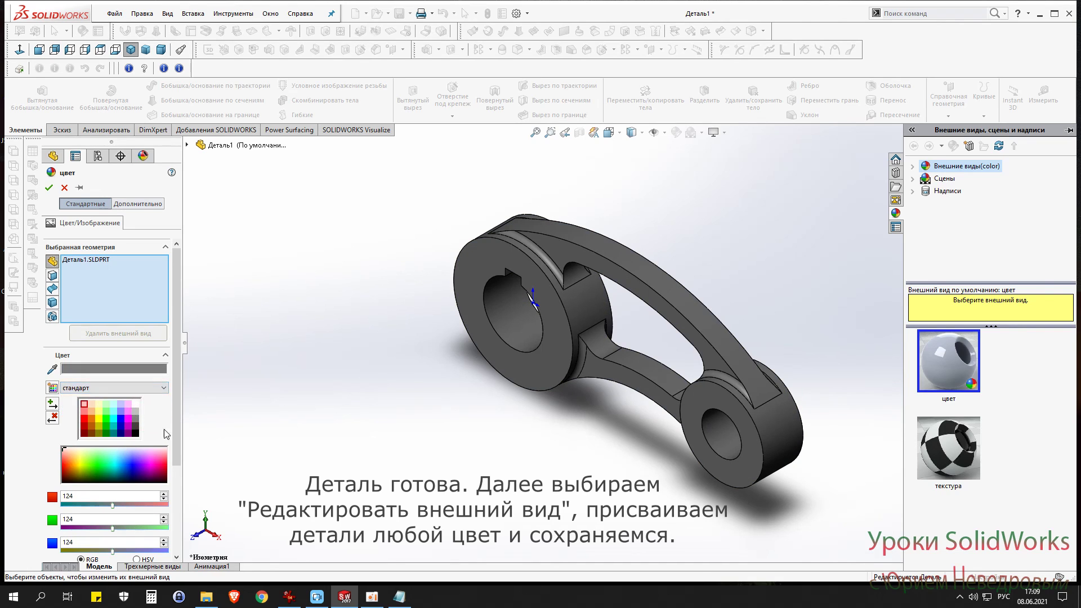
click(120, 412)
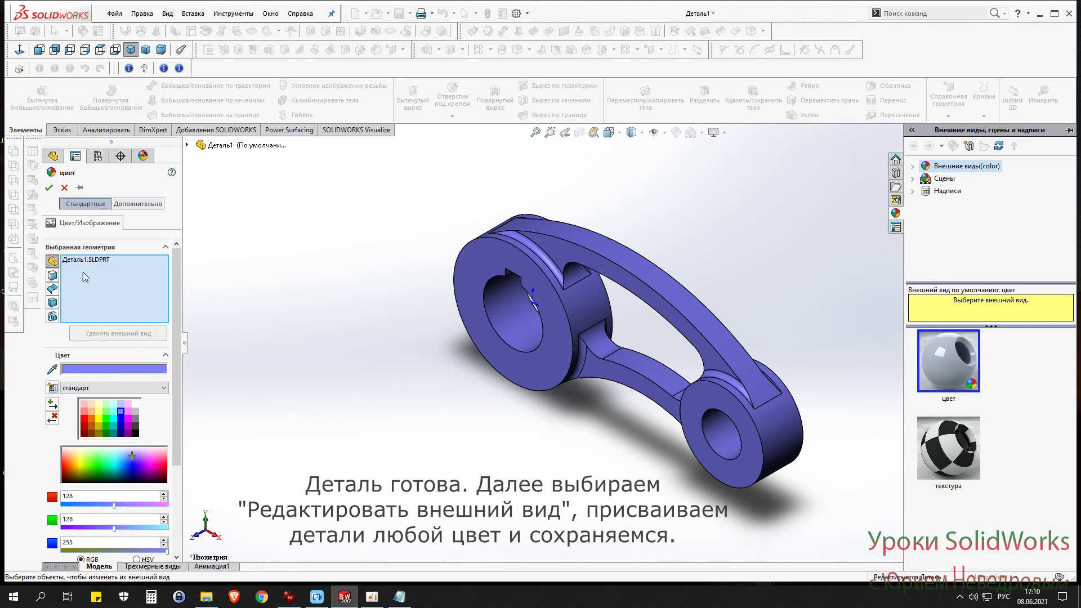
click(49, 187)
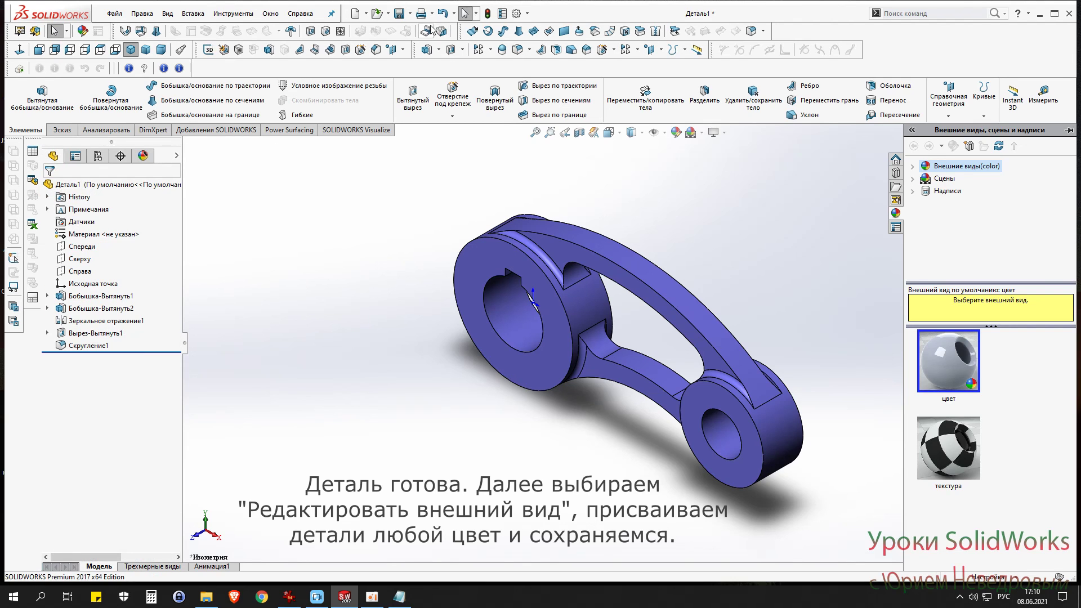
click(398, 14)
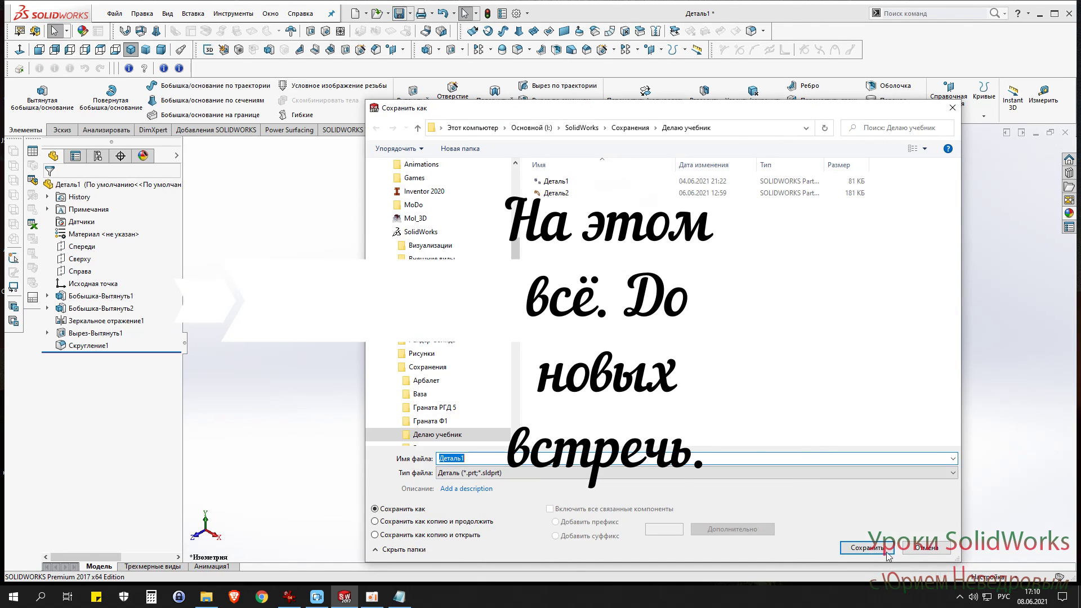
Step: Save the part as Деталь1 in the Делаю учебник folder
click(953, 109)
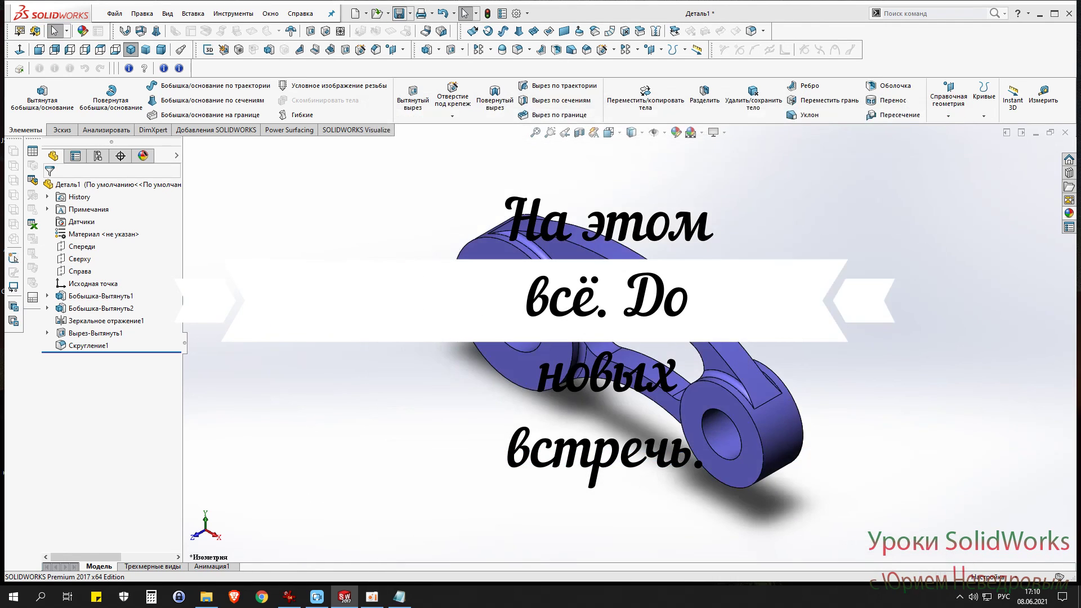